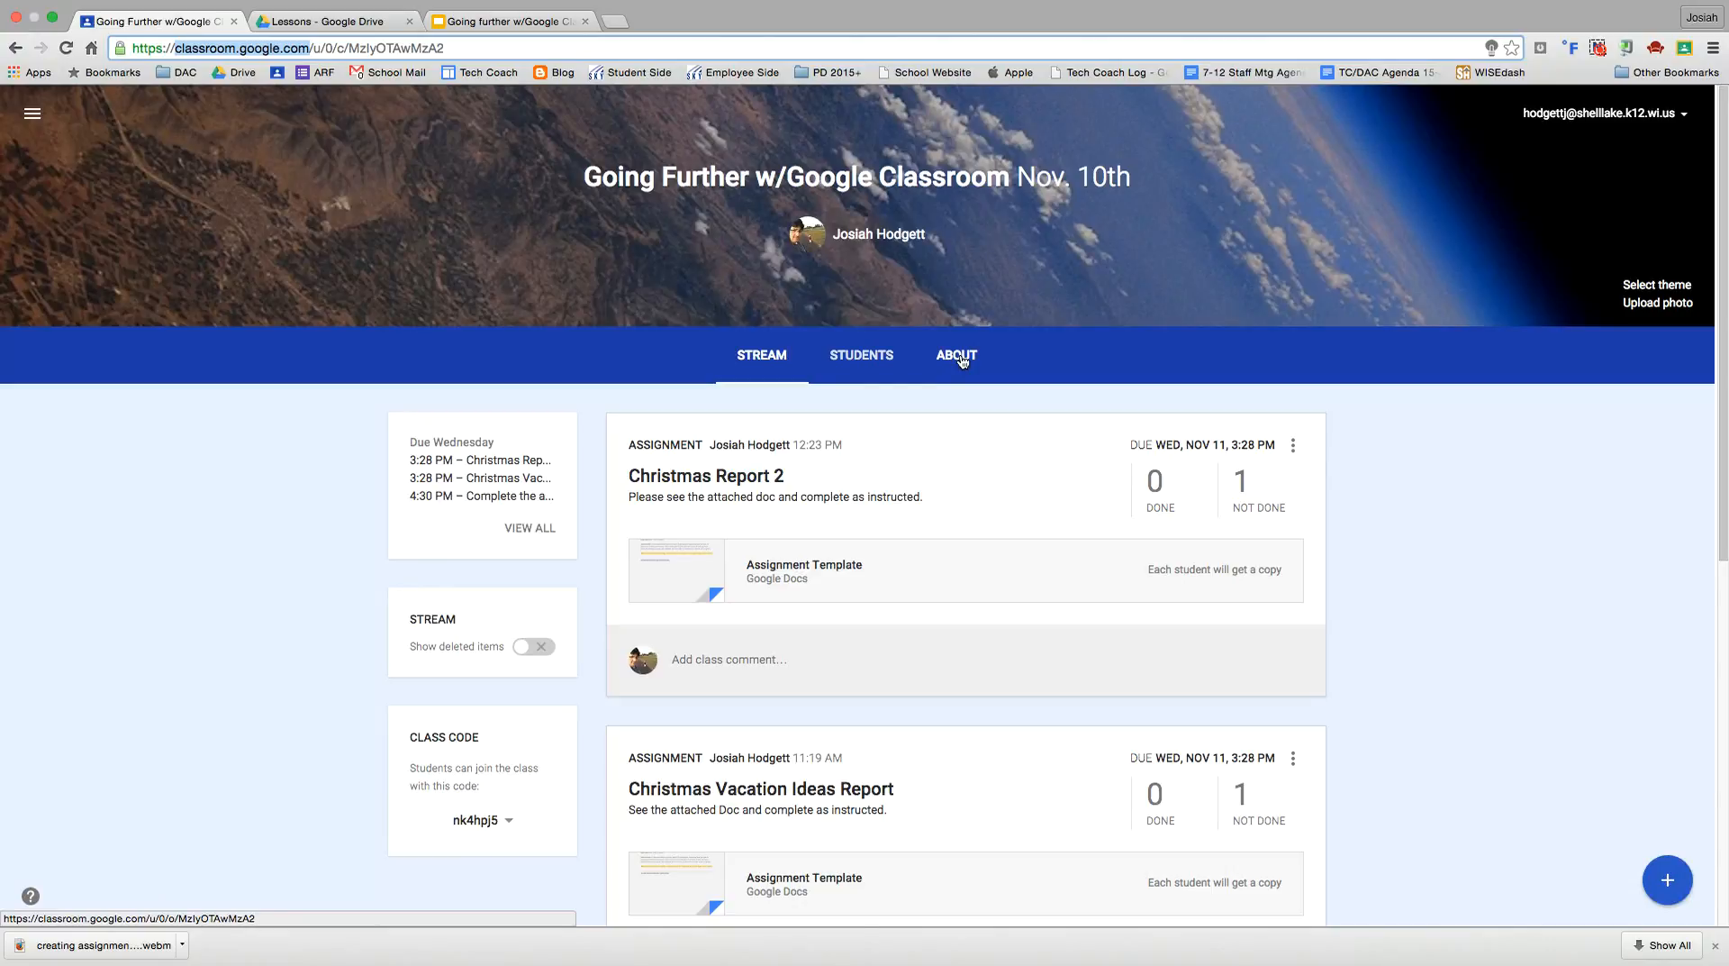
Step: Search the contacts for the teacher's username and try to invite one matching contact as a teacher of the class
click(958, 358)
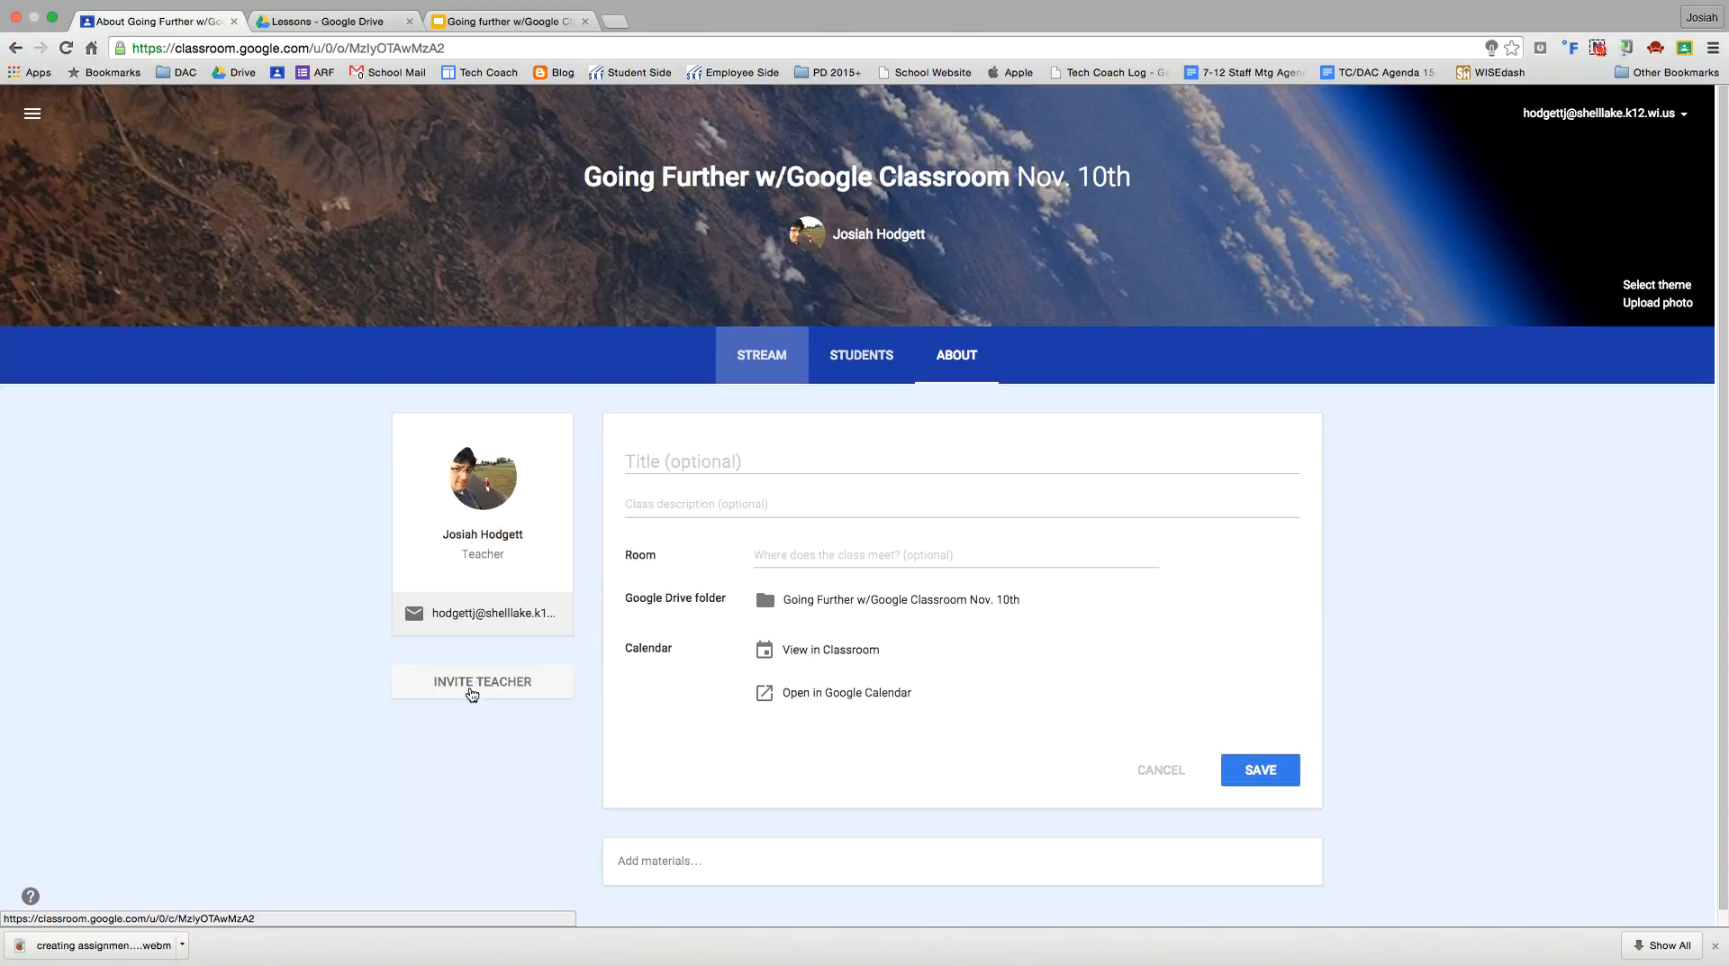
click(471, 690)
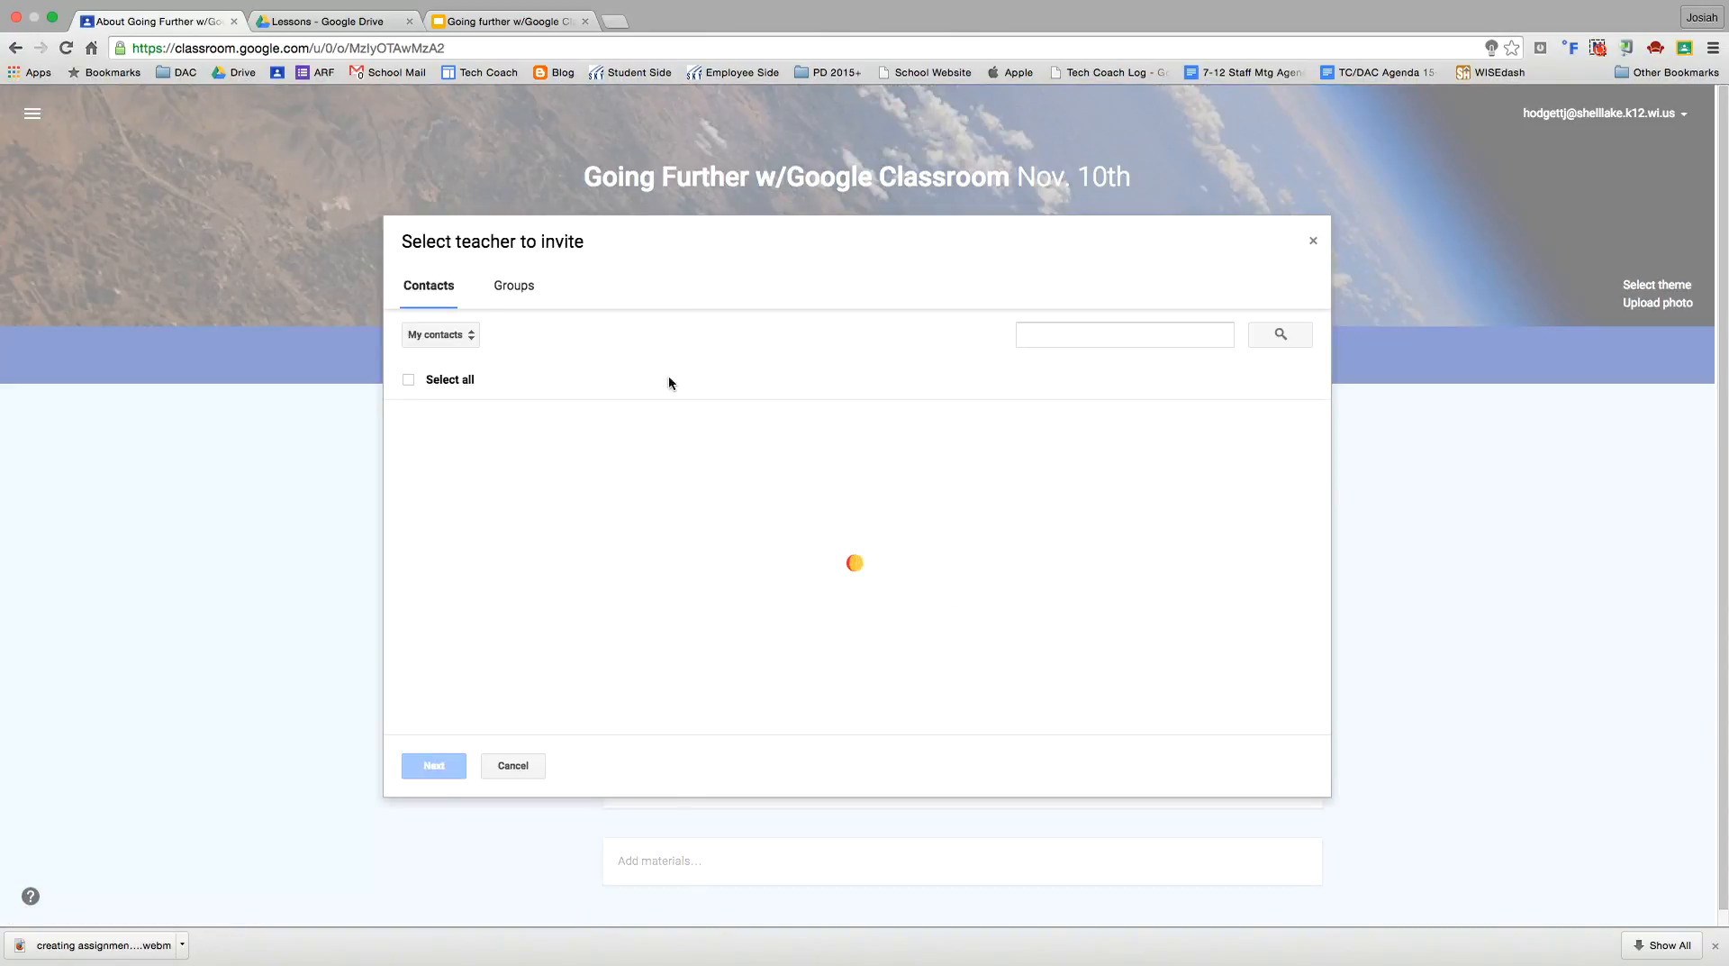
click(1062, 344)
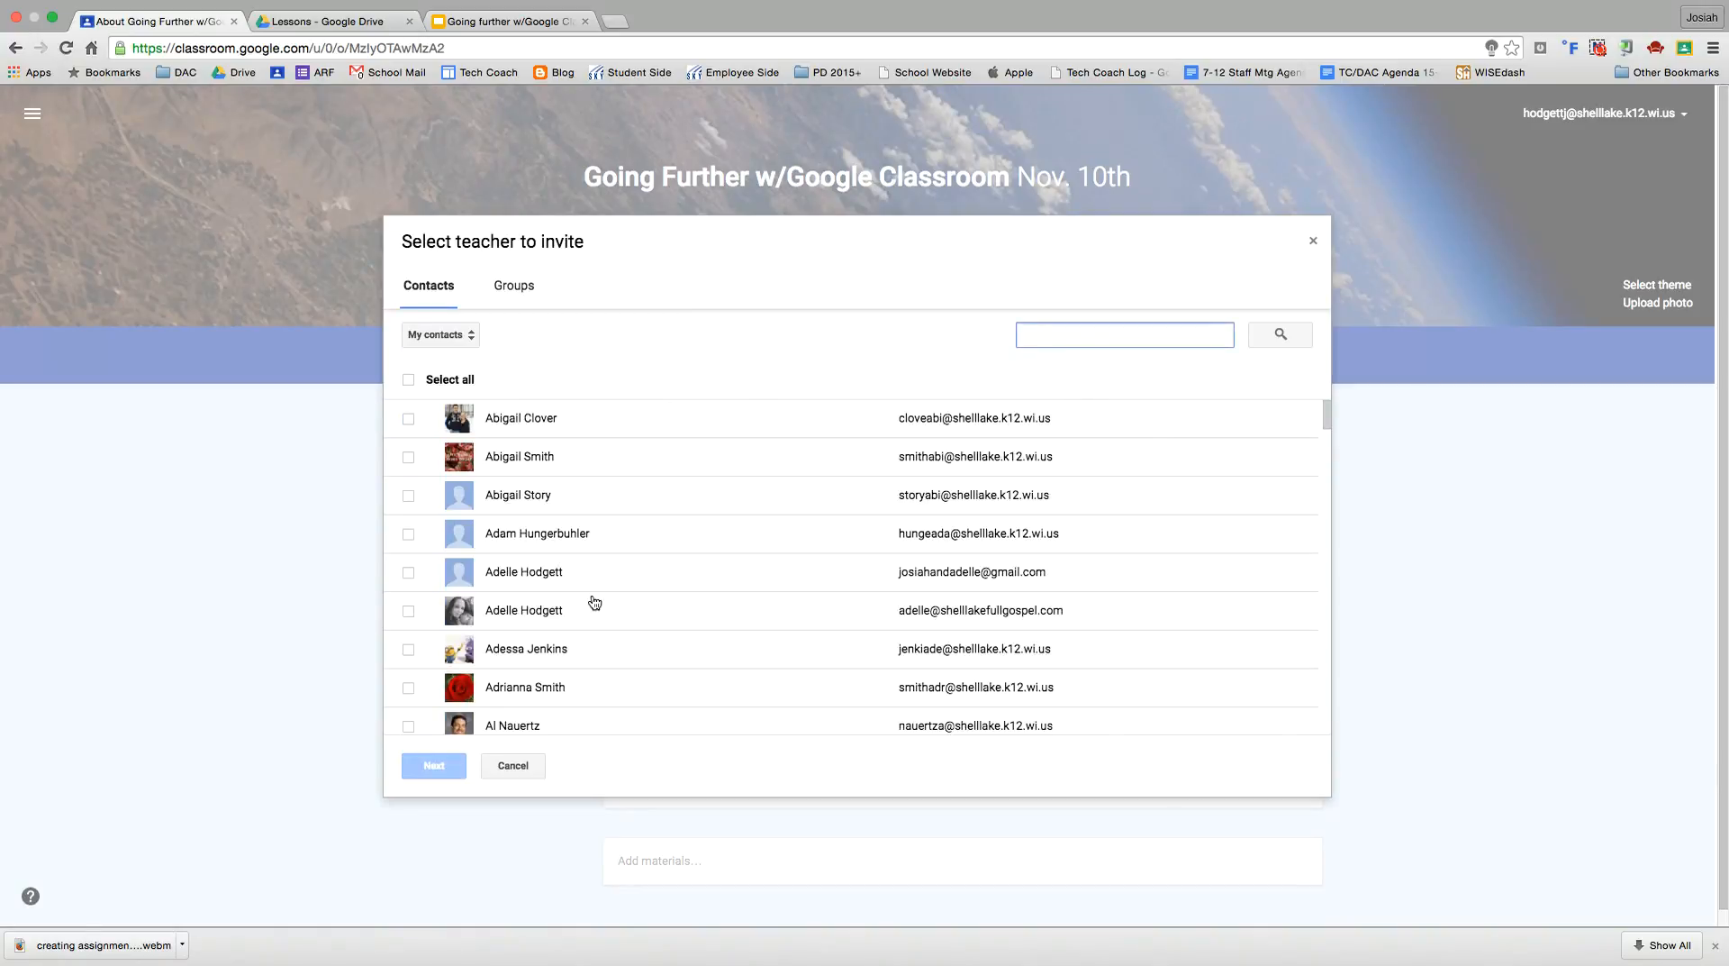
text(hot)
text(gettj)
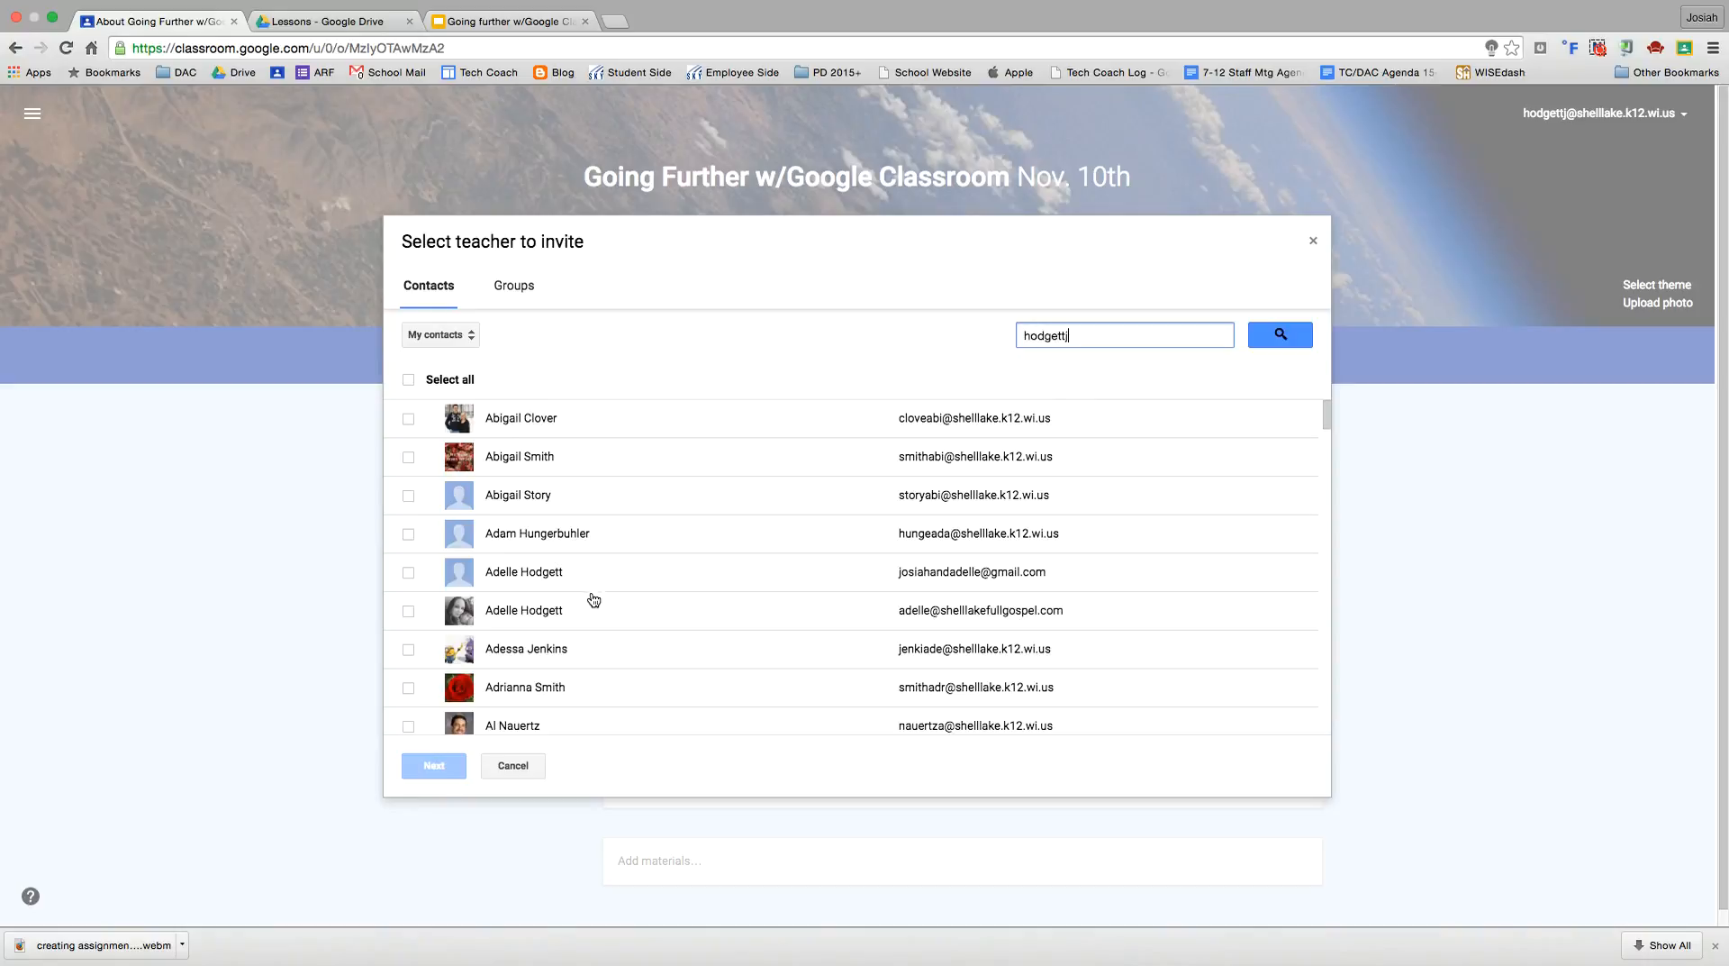
click(1261, 340)
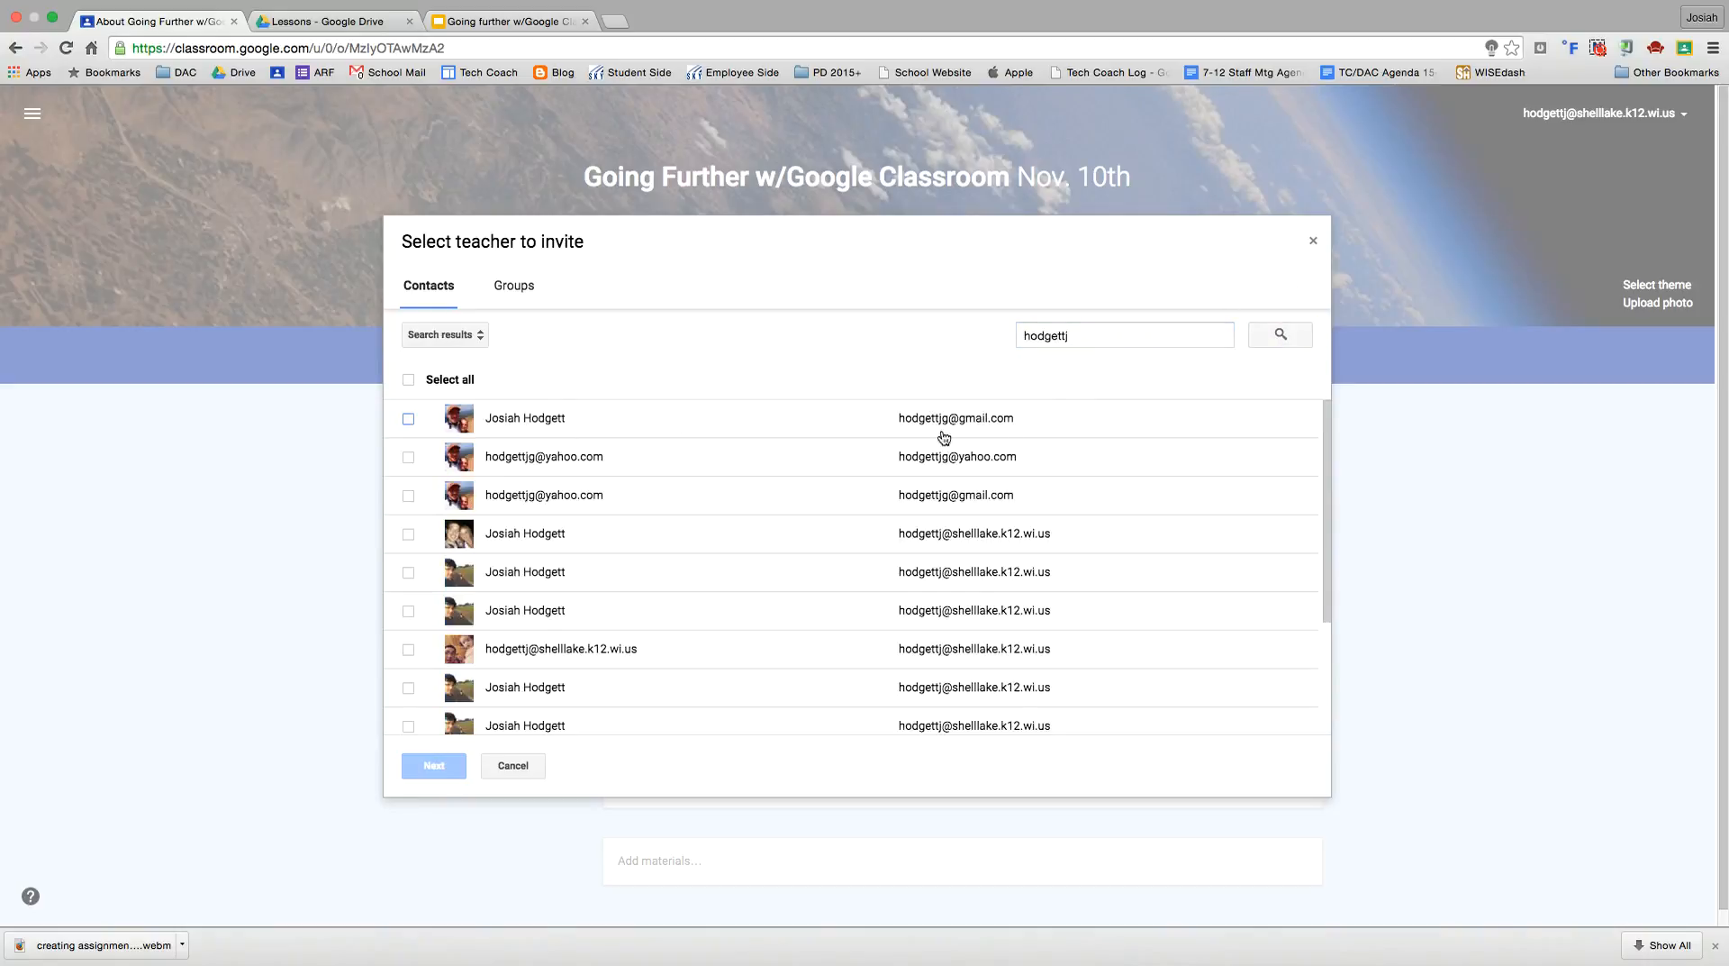
click(410, 535)
click(440, 766)
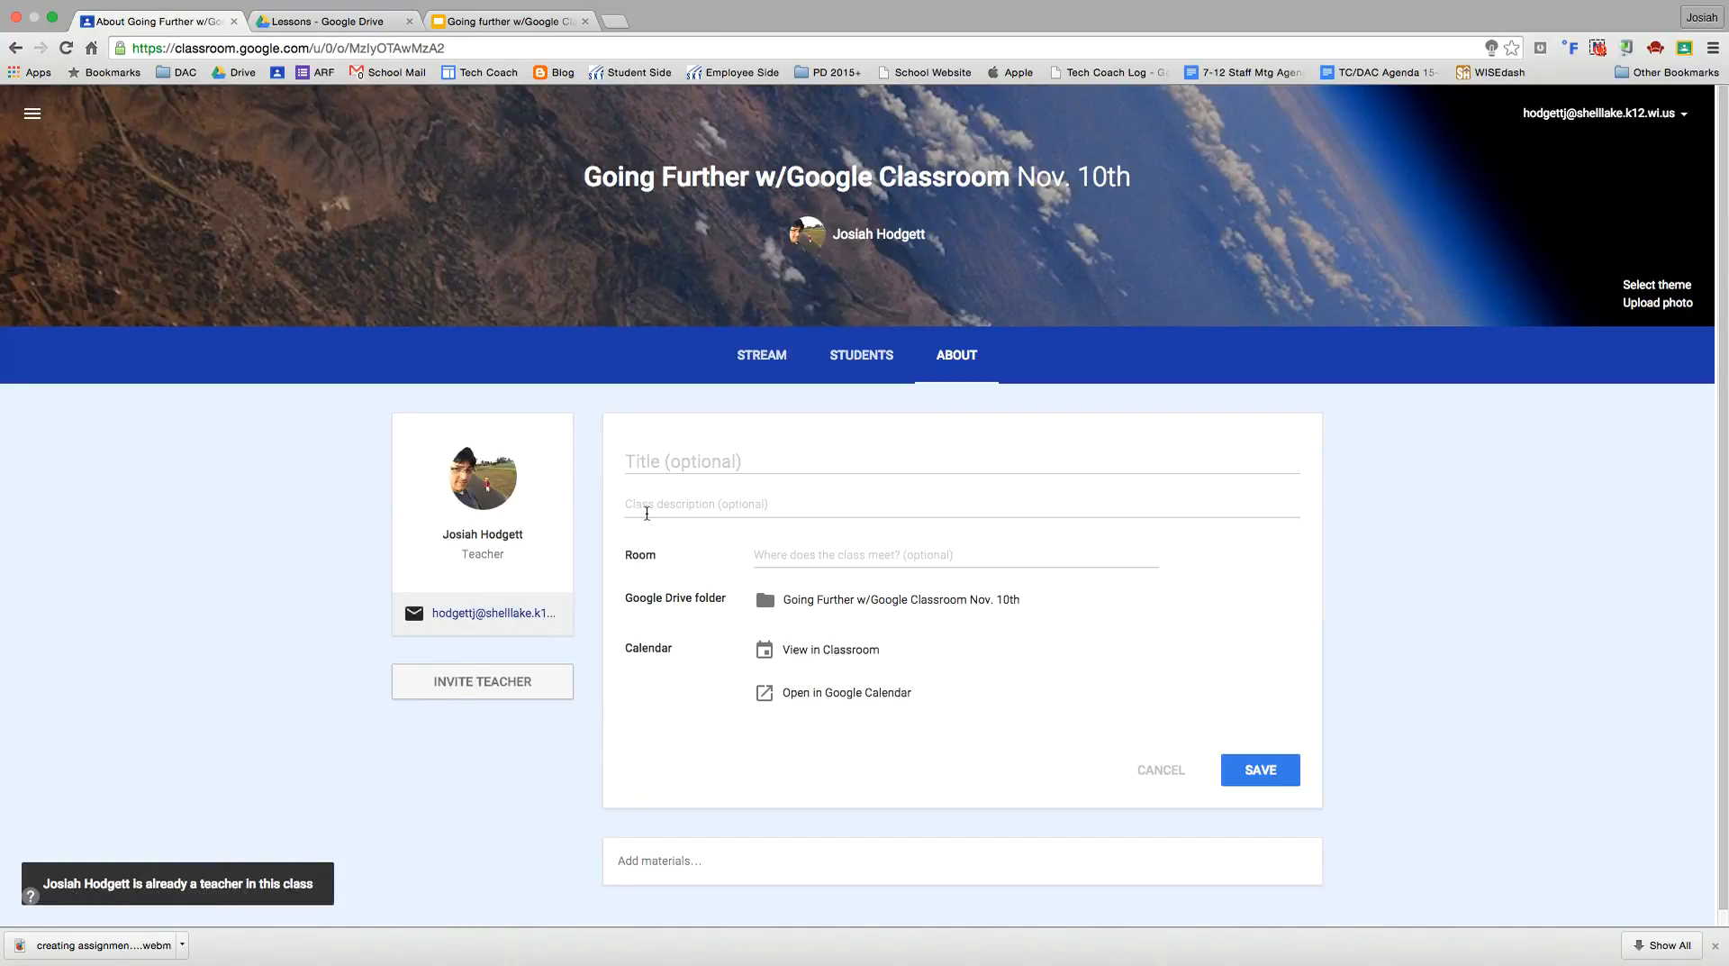
Step: Start a new question in the class stream titled "How many of you understand photosynthesis now?"
click(772, 364)
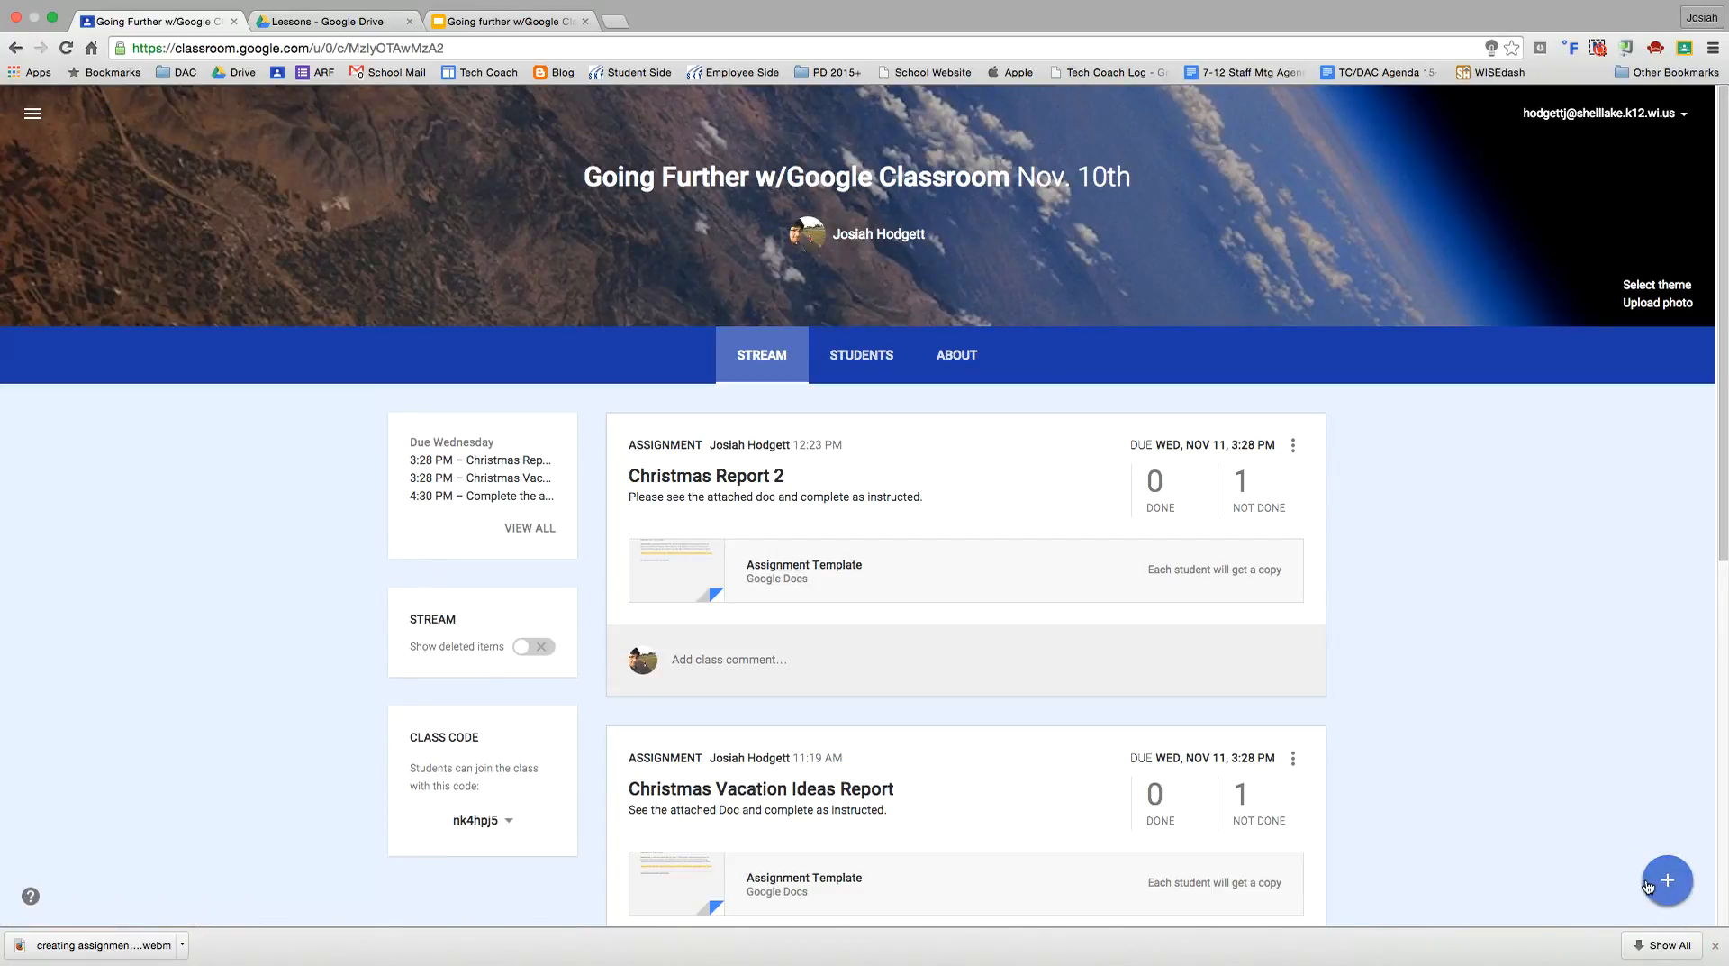
mouse_move(1671, 871)
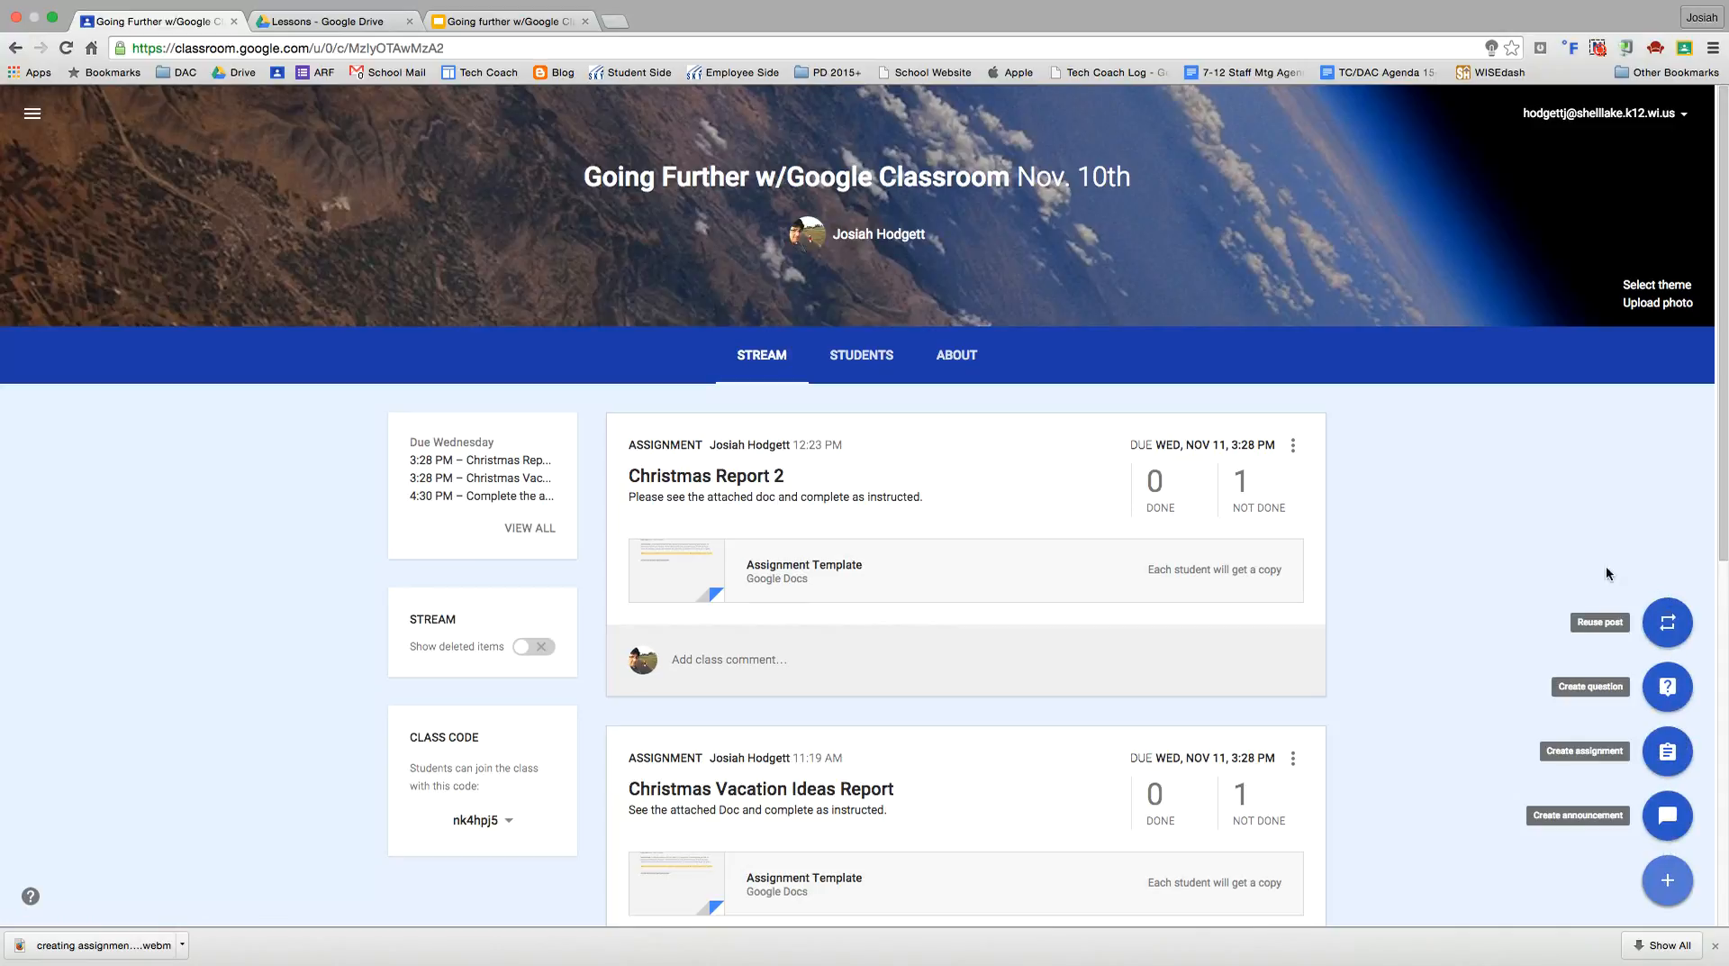
click(1660, 697)
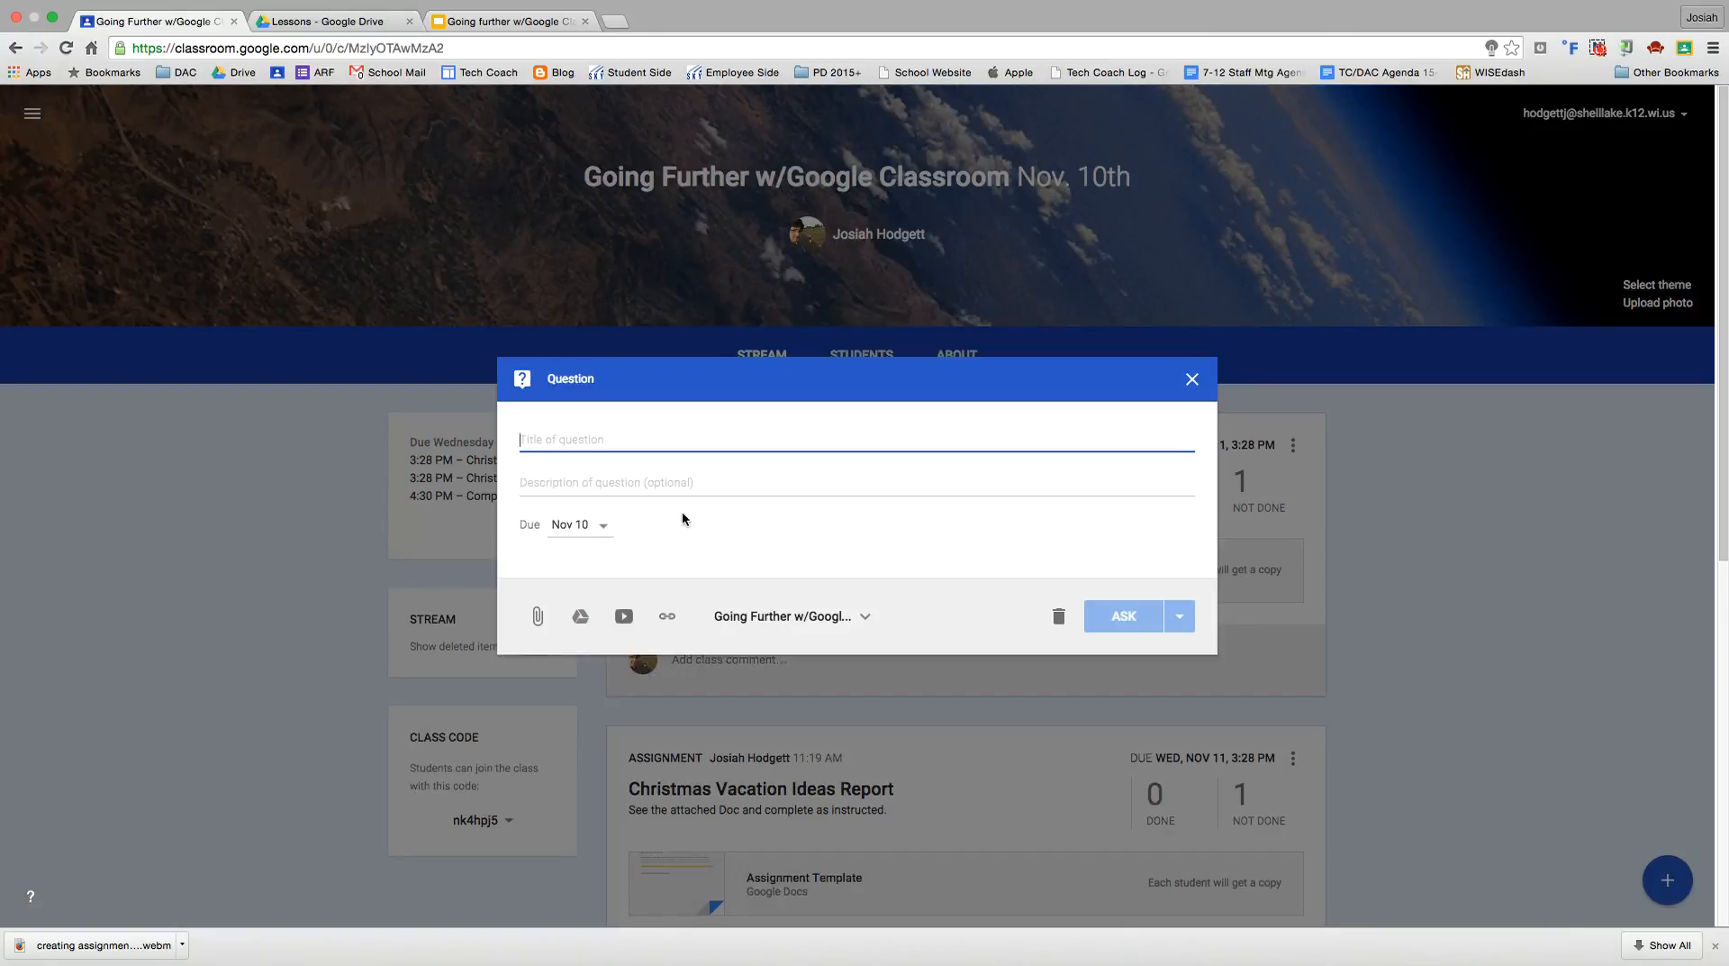
text(How ma)
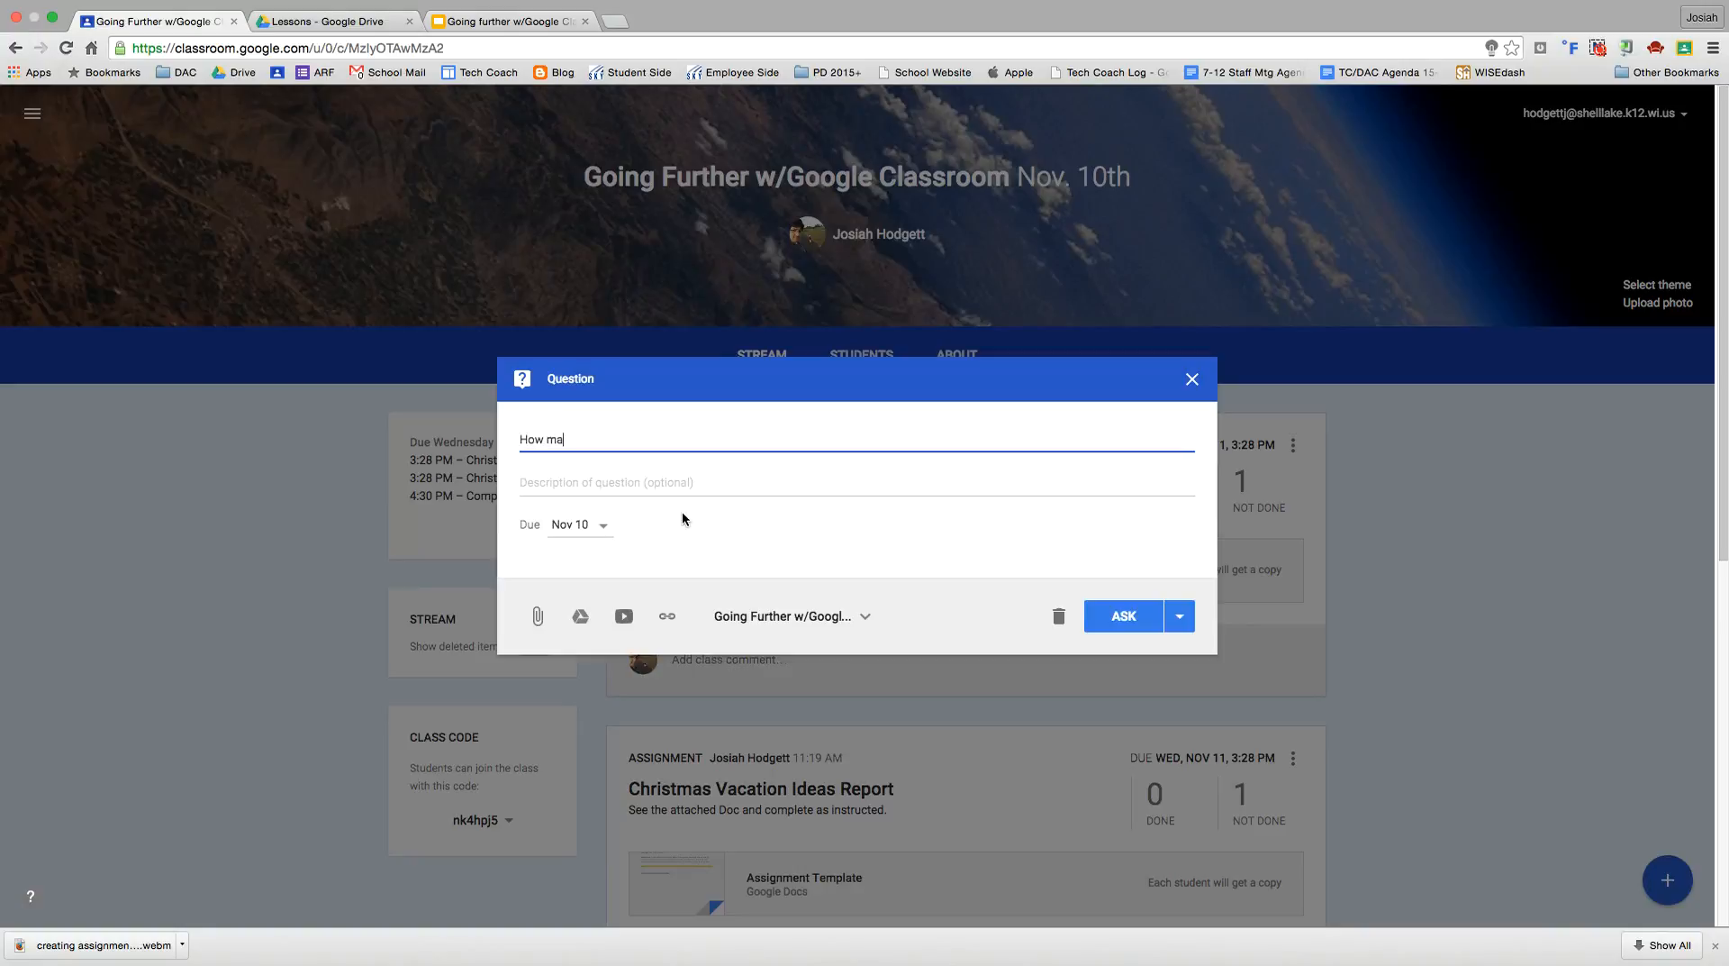
text(ny of you understand photosynthesis now?)
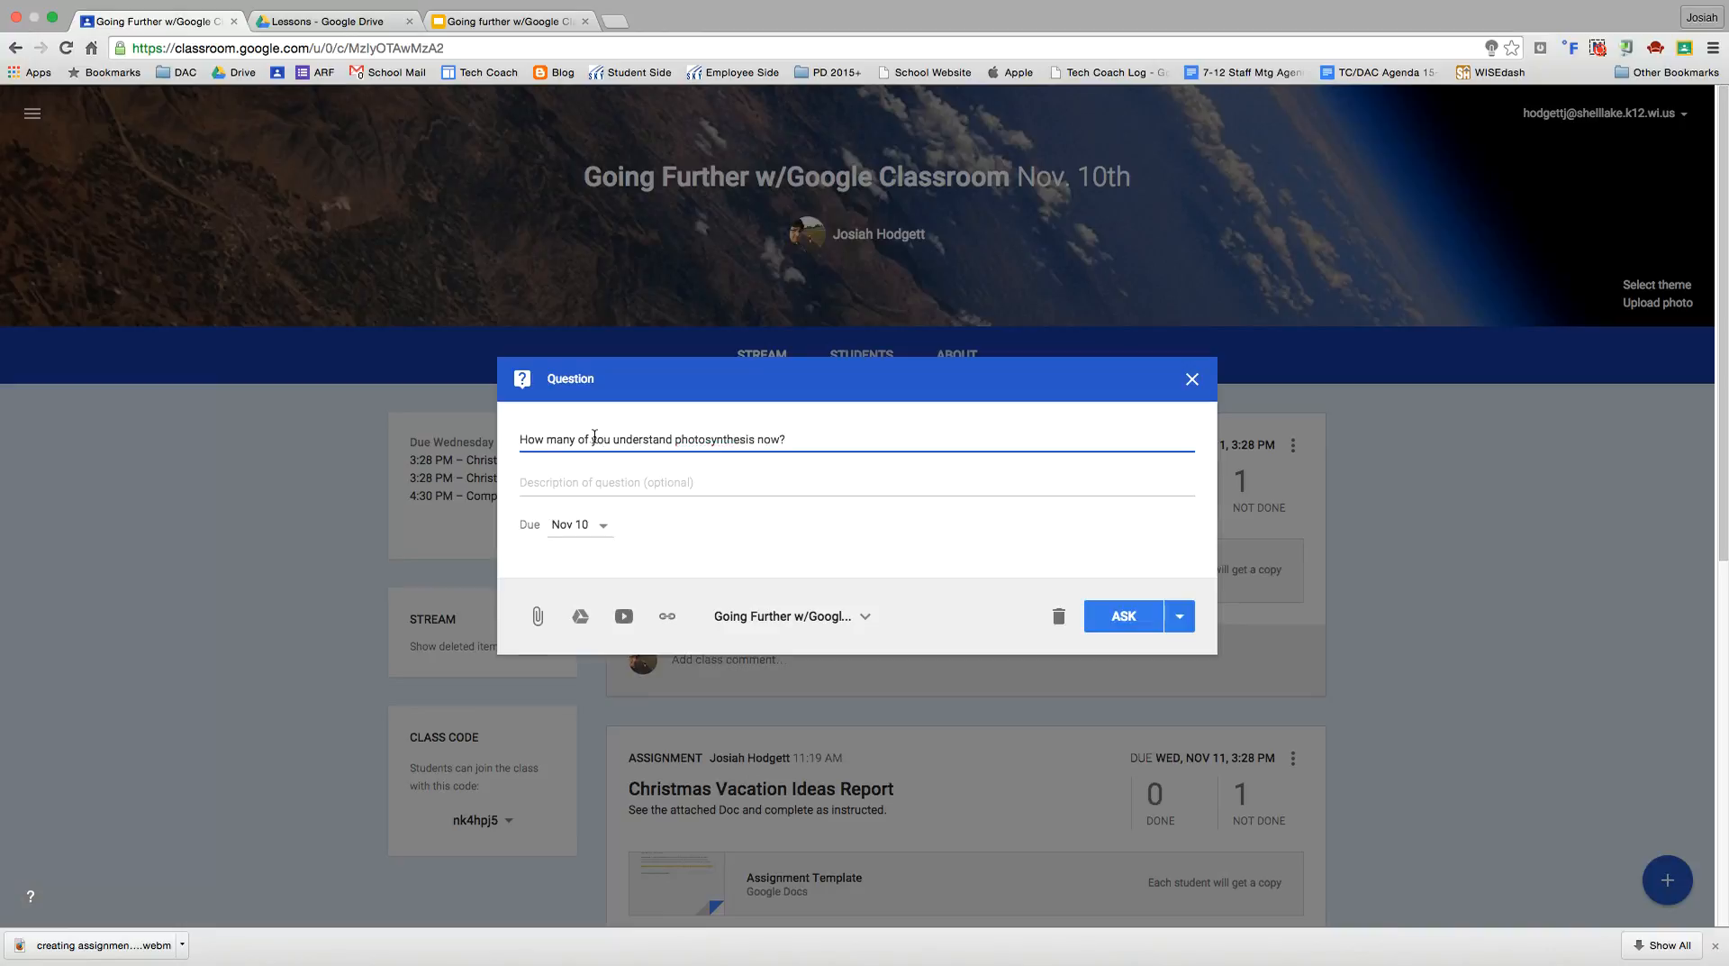
Step: Reword the question title to "Do you understand photosynthesis?"
drag(594, 439, 427, 420)
text(Do)
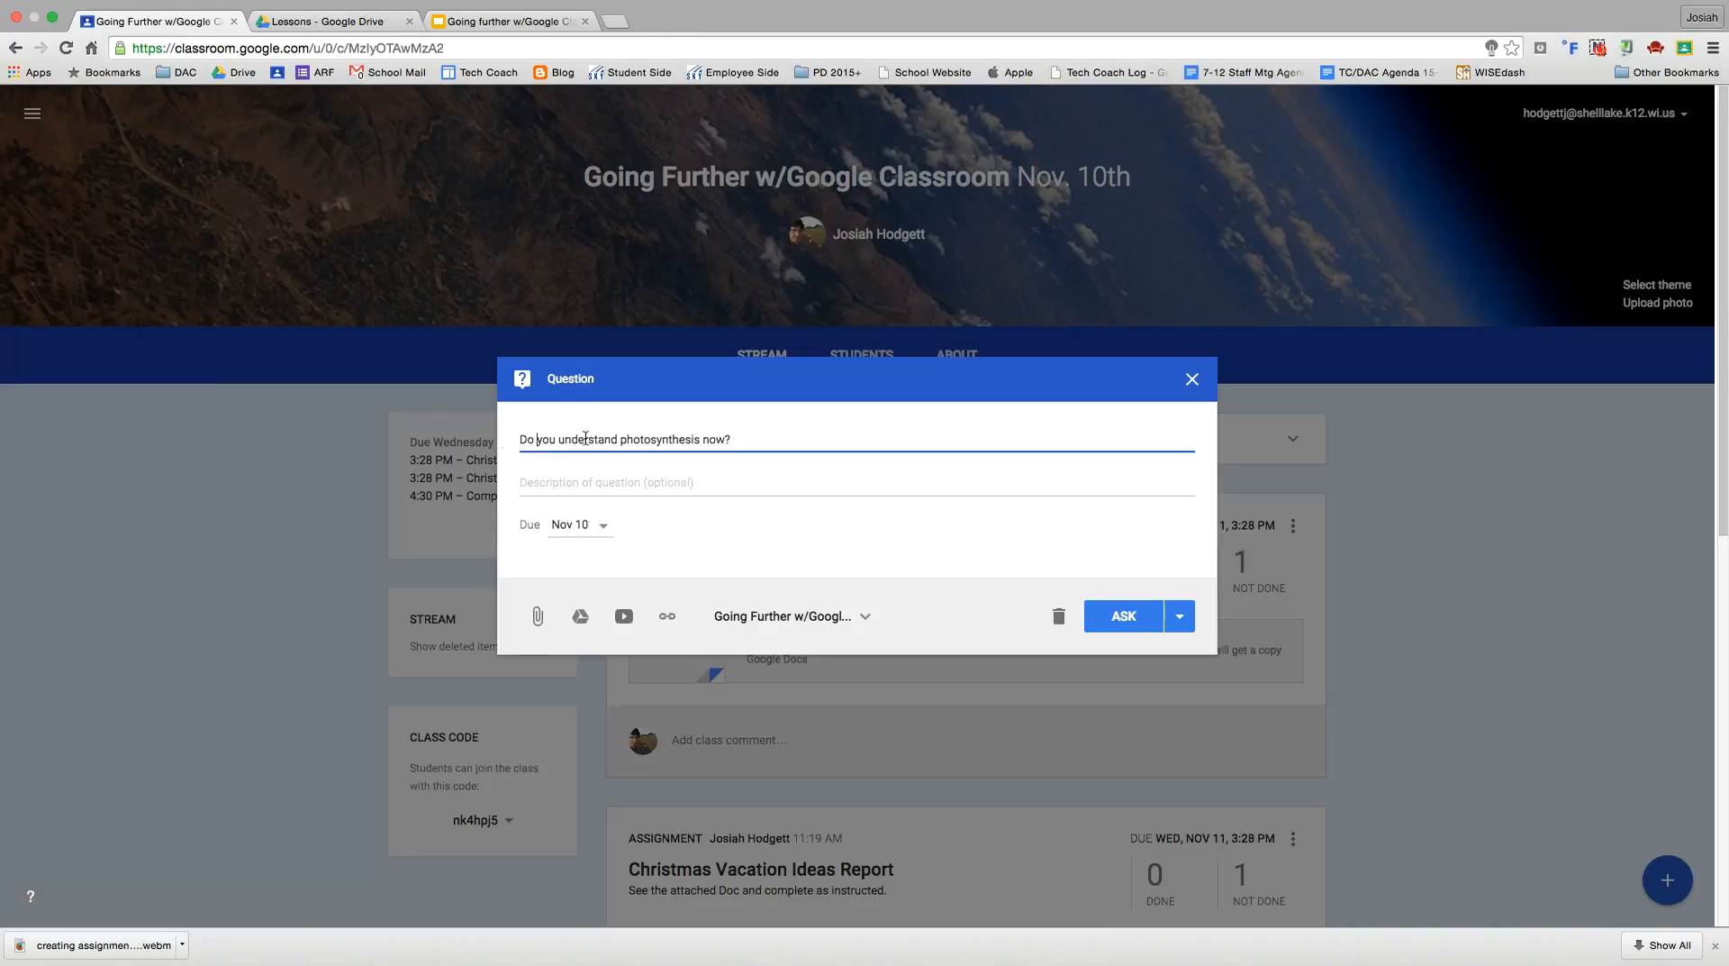
double_click(711, 441)
key(BackSpace)
key(BackSpace)
Step: Check the student answer options offered when asking the question, cancel asking it and close the question form
click(1122, 613)
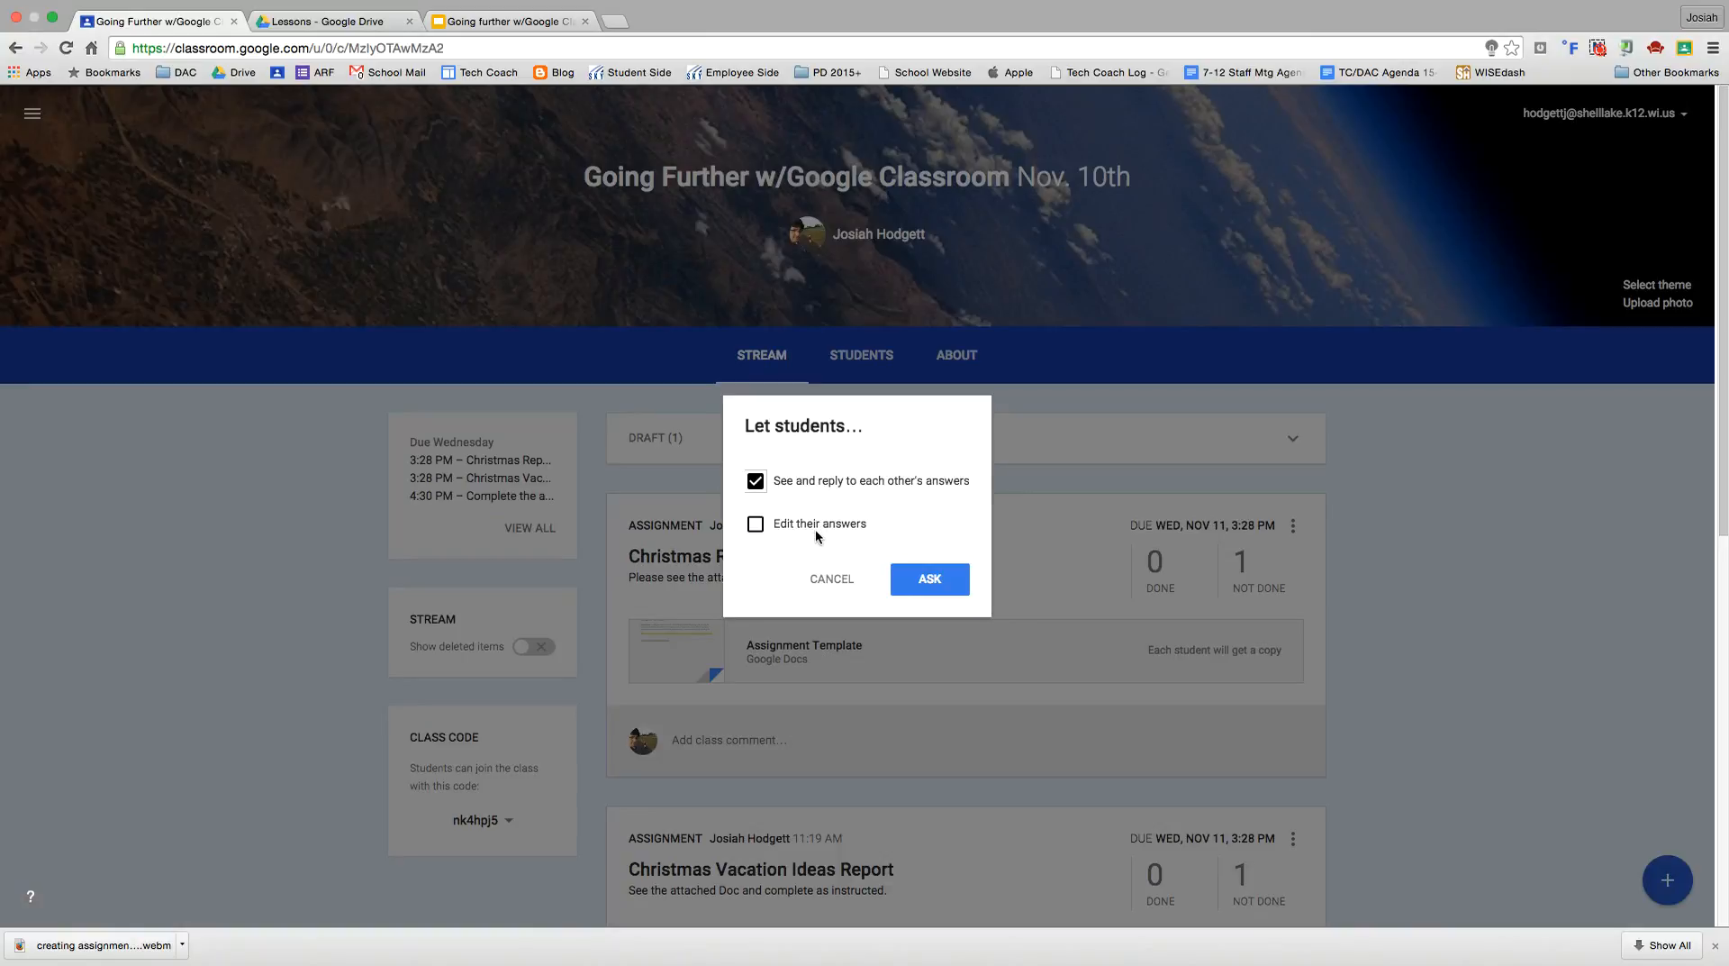
click(827, 579)
click(1191, 380)
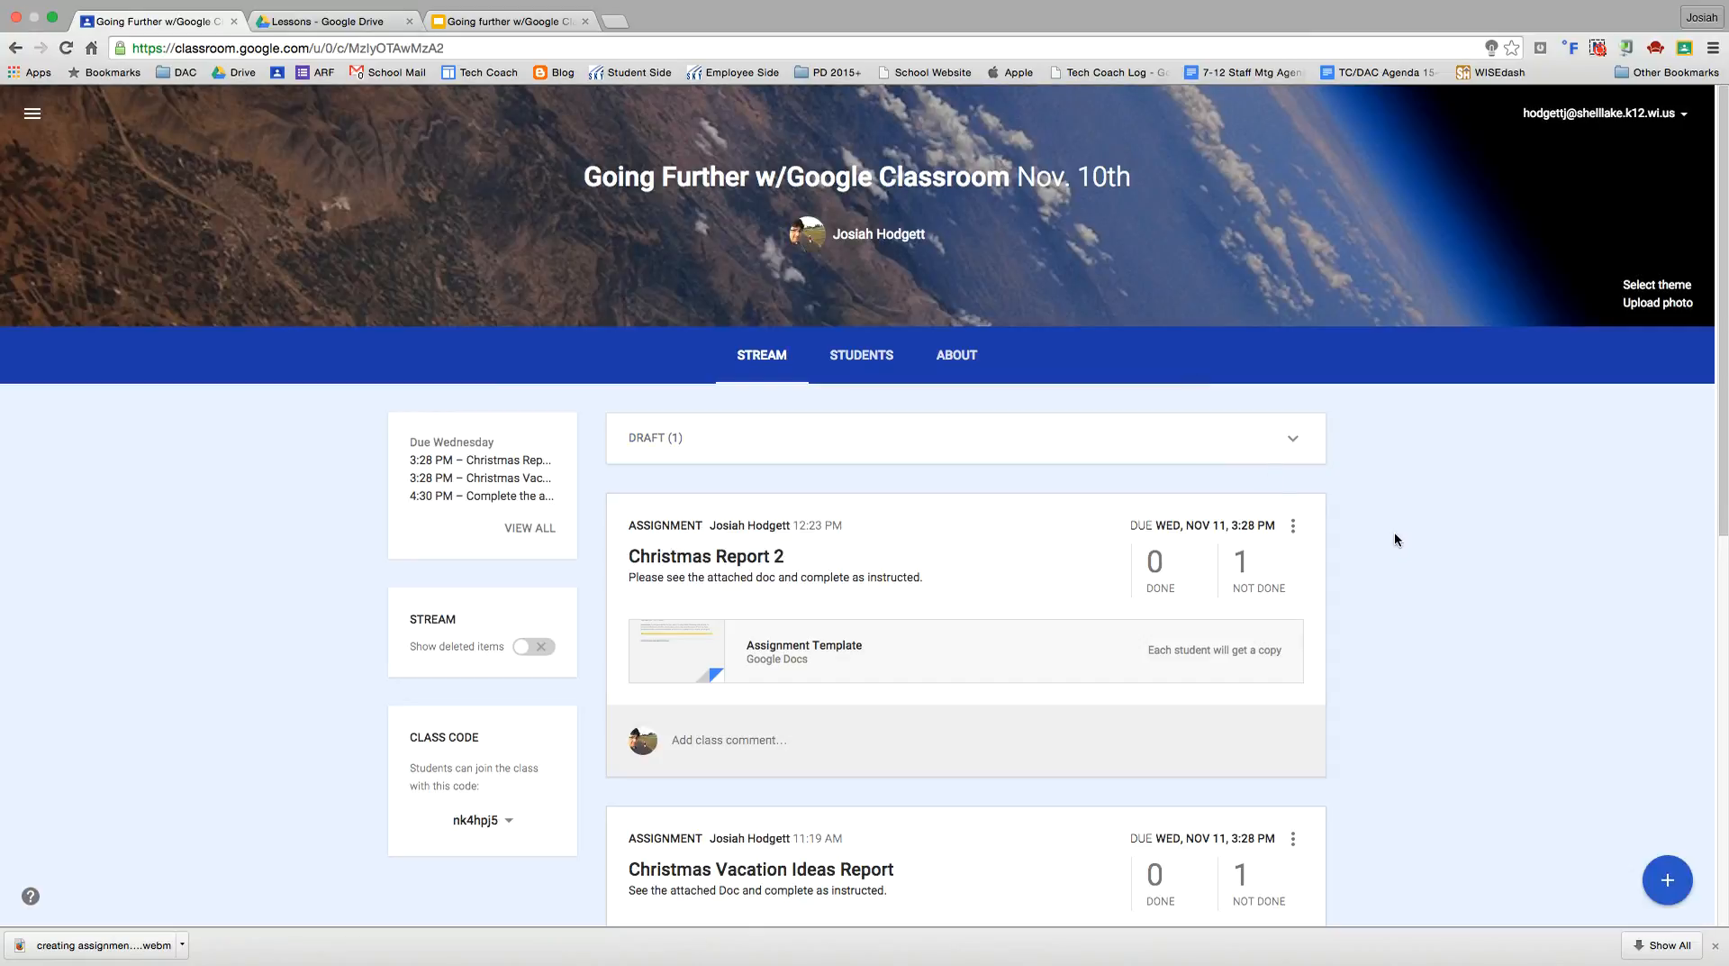
Step: Move the "Complete the attached Exit Survey." assignment to the top of the class stream
scroll(1429, 769, down, 1)
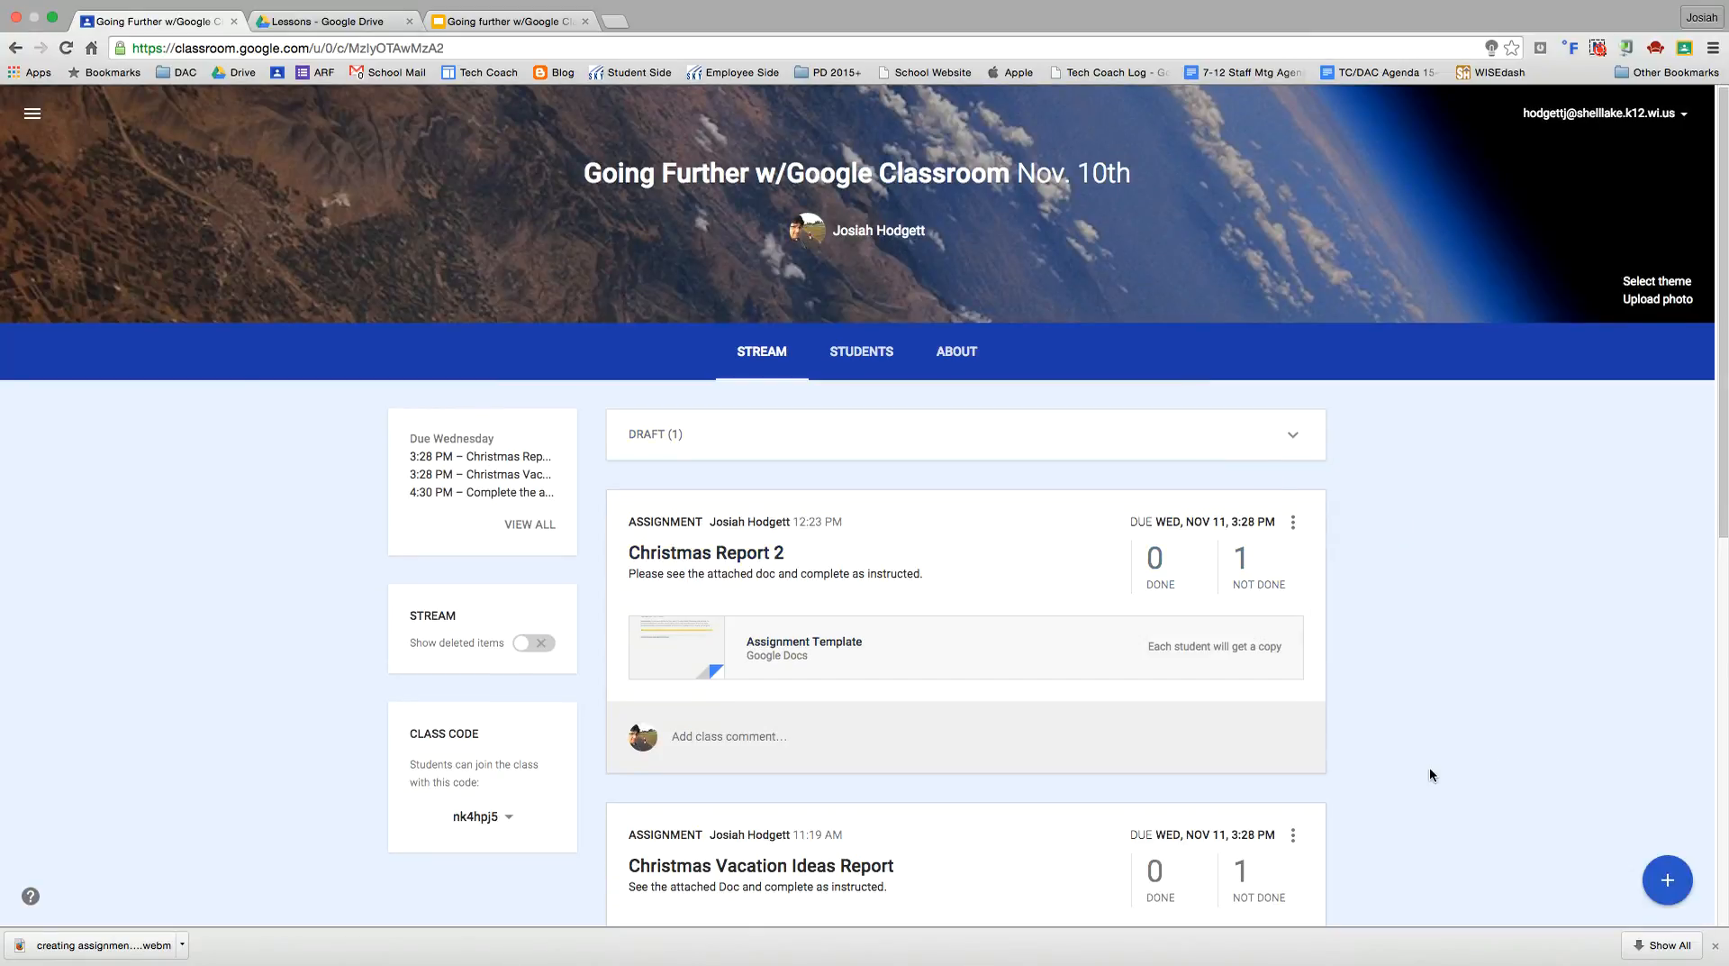
scroll(1429, 775, down, 10)
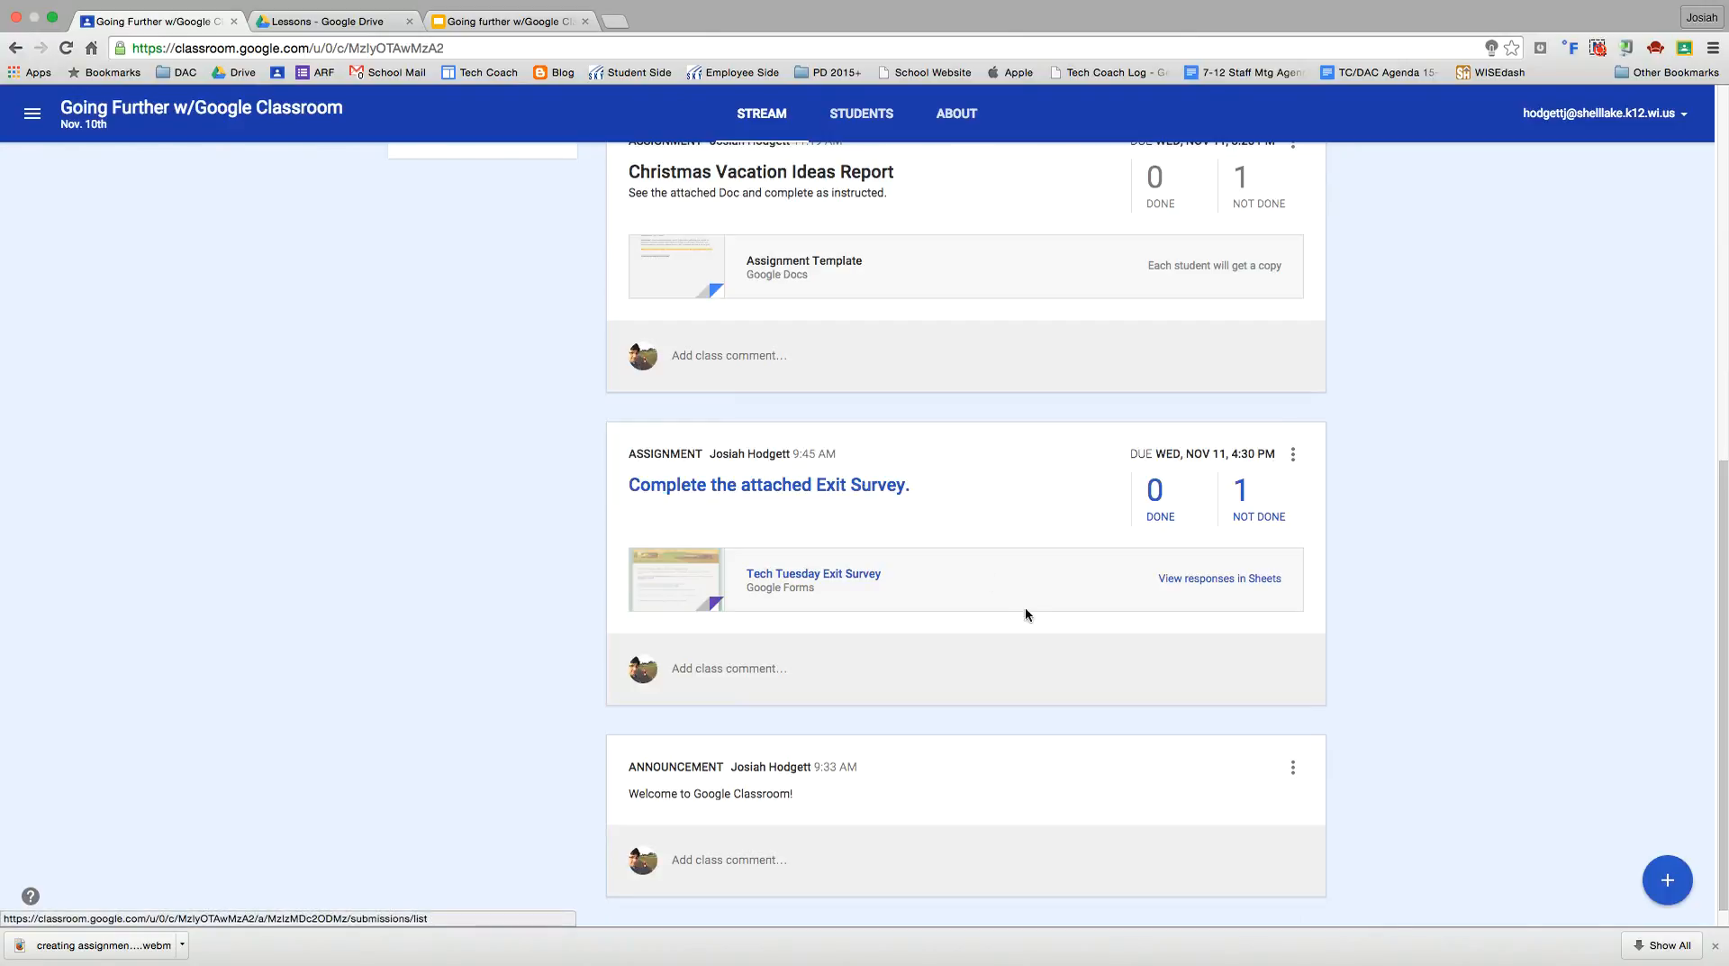
scroll(1027, 640, up, 1)
scroll(1027, 671, up, 5)
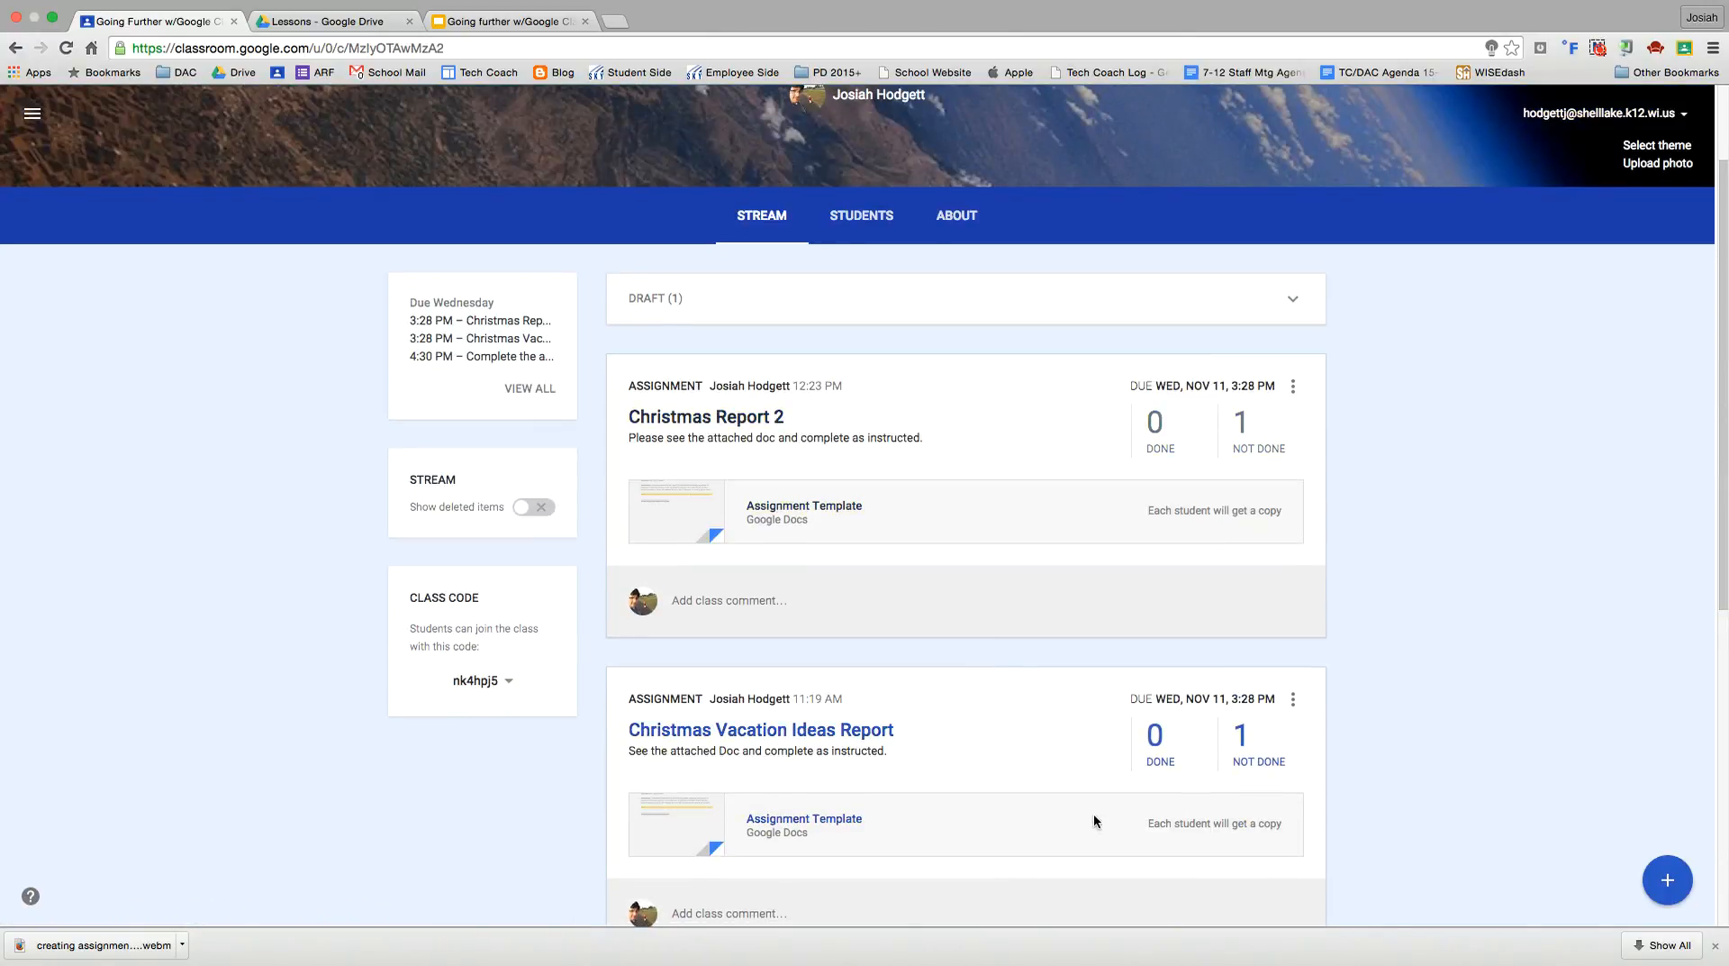
scroll(1093, 812, down, 4)
scroll(1136, 744, down, 3)
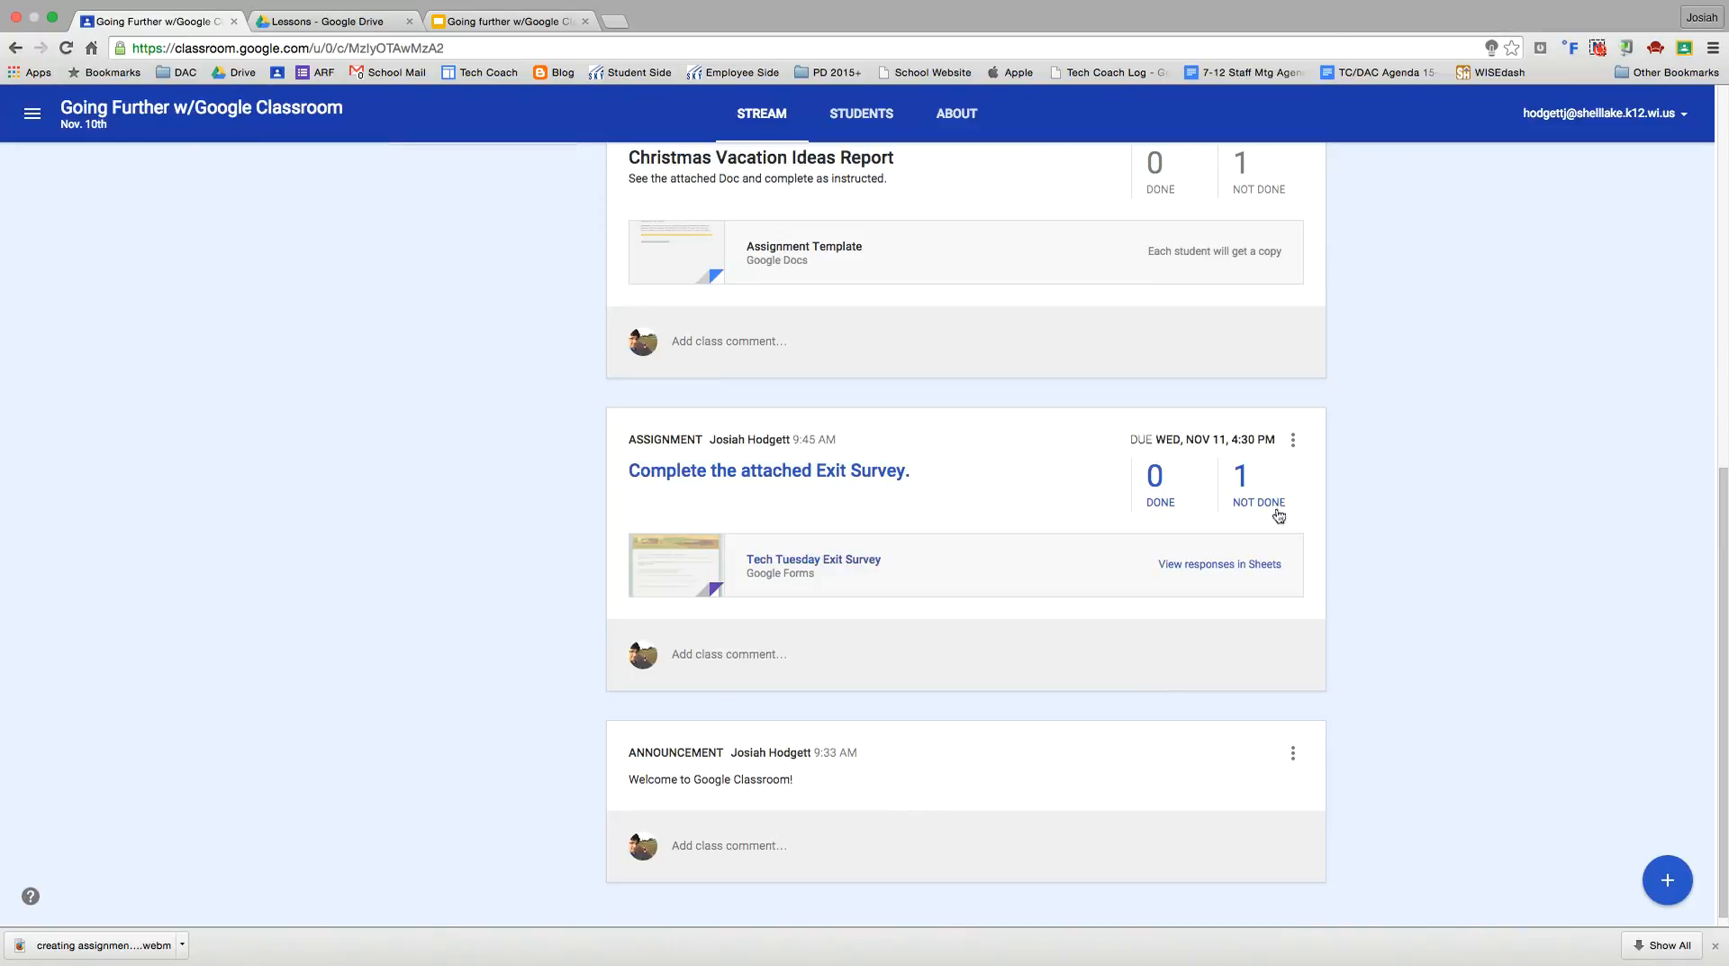
click(1294, 443)
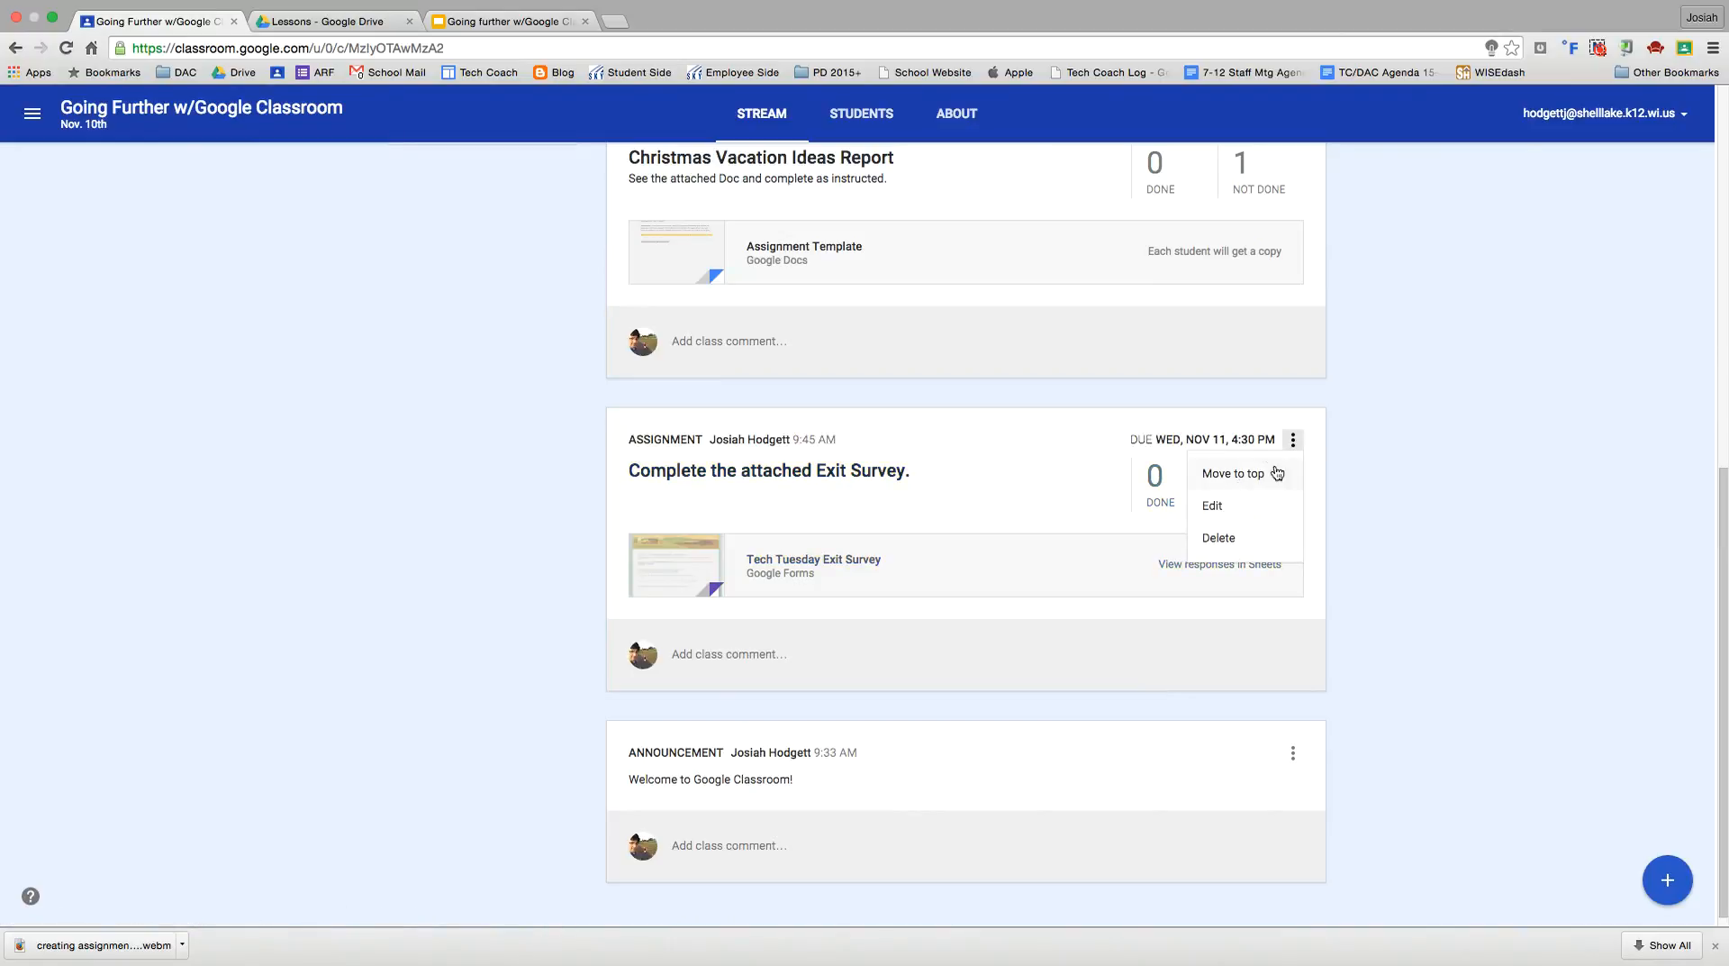
click(1370, 468)
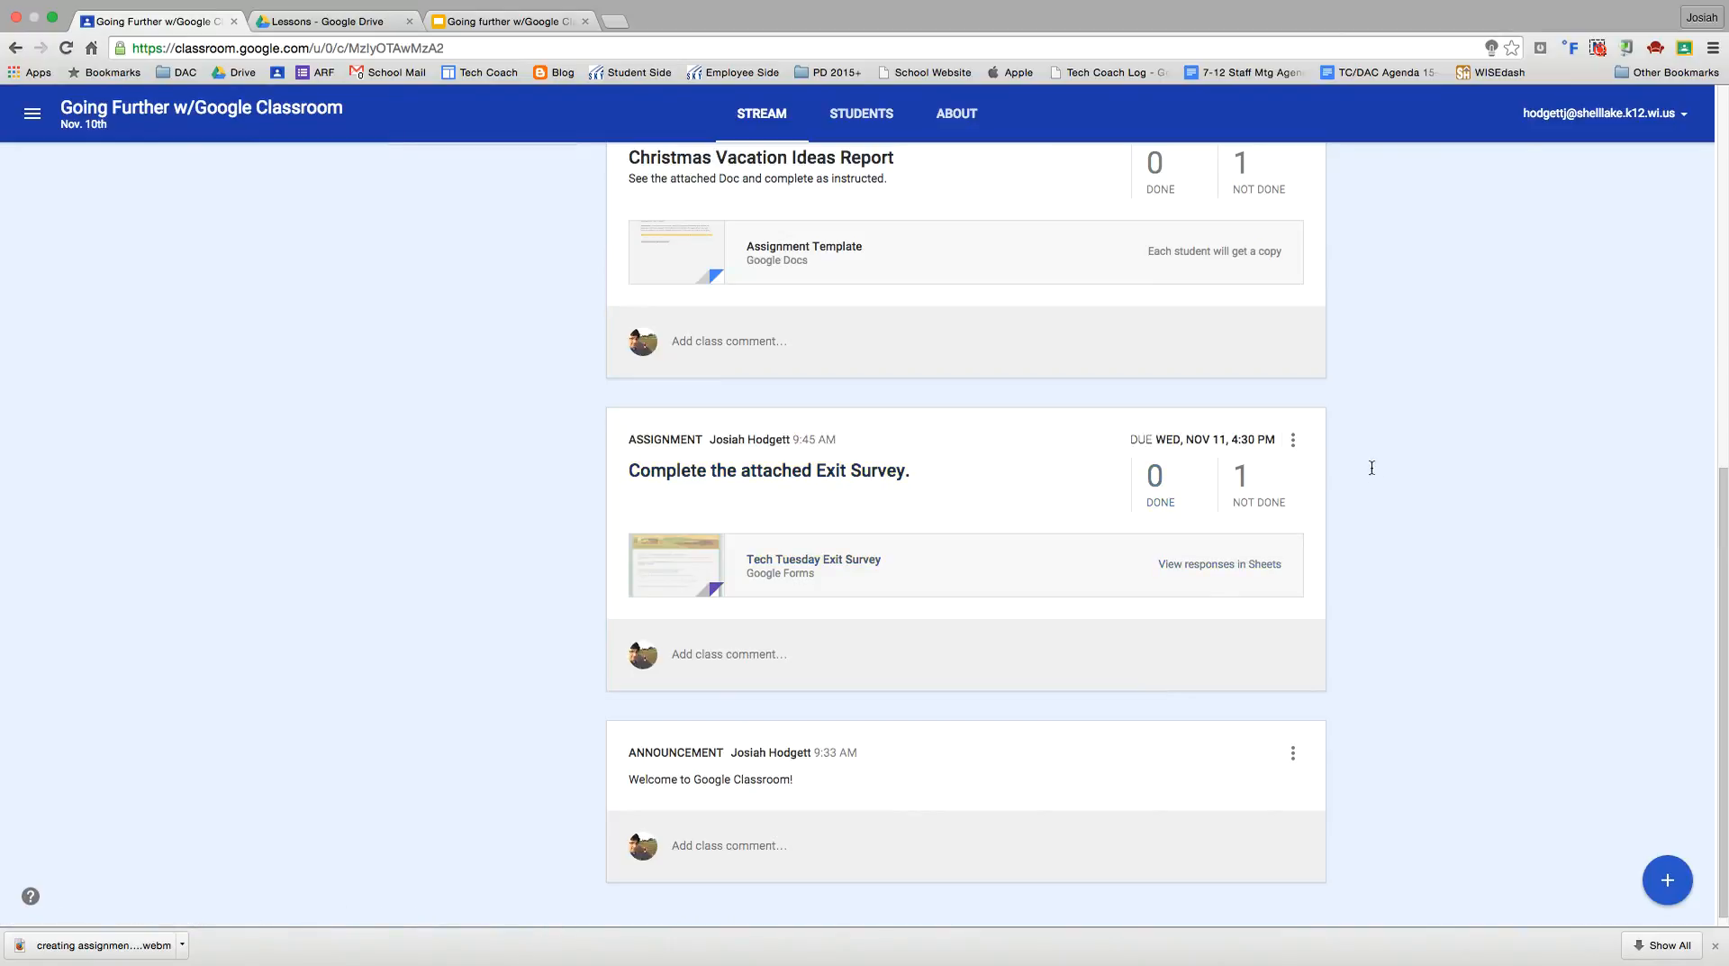
click(1293, 445)
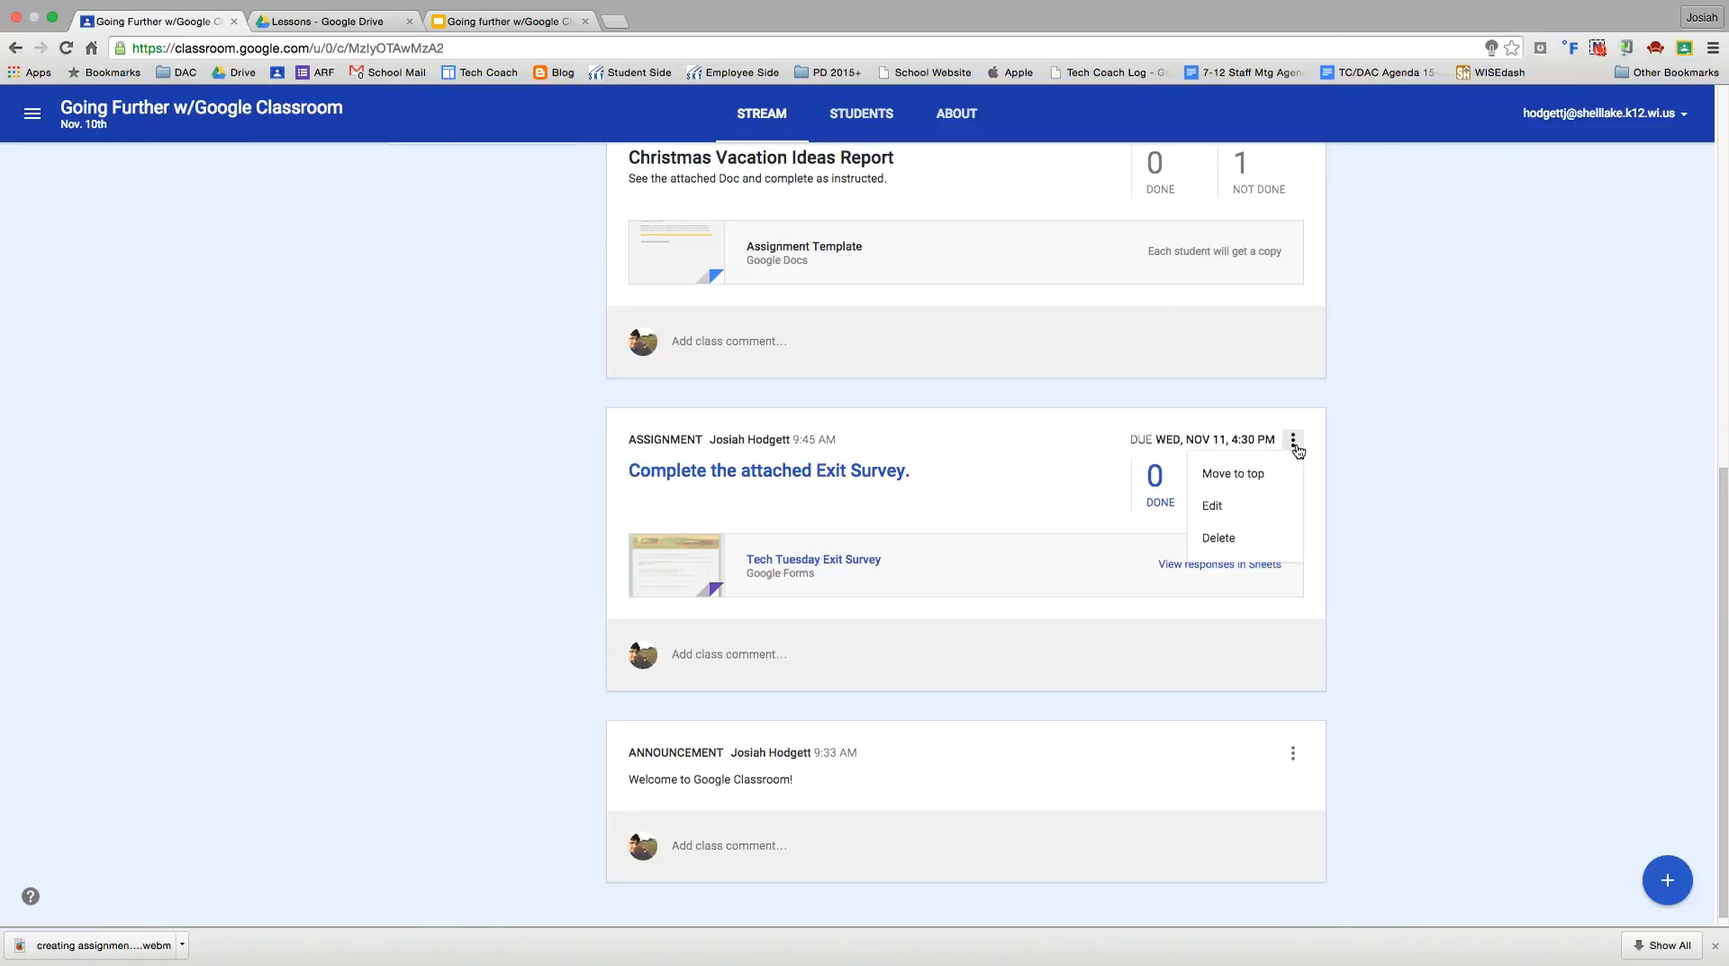
click(1244, 478)
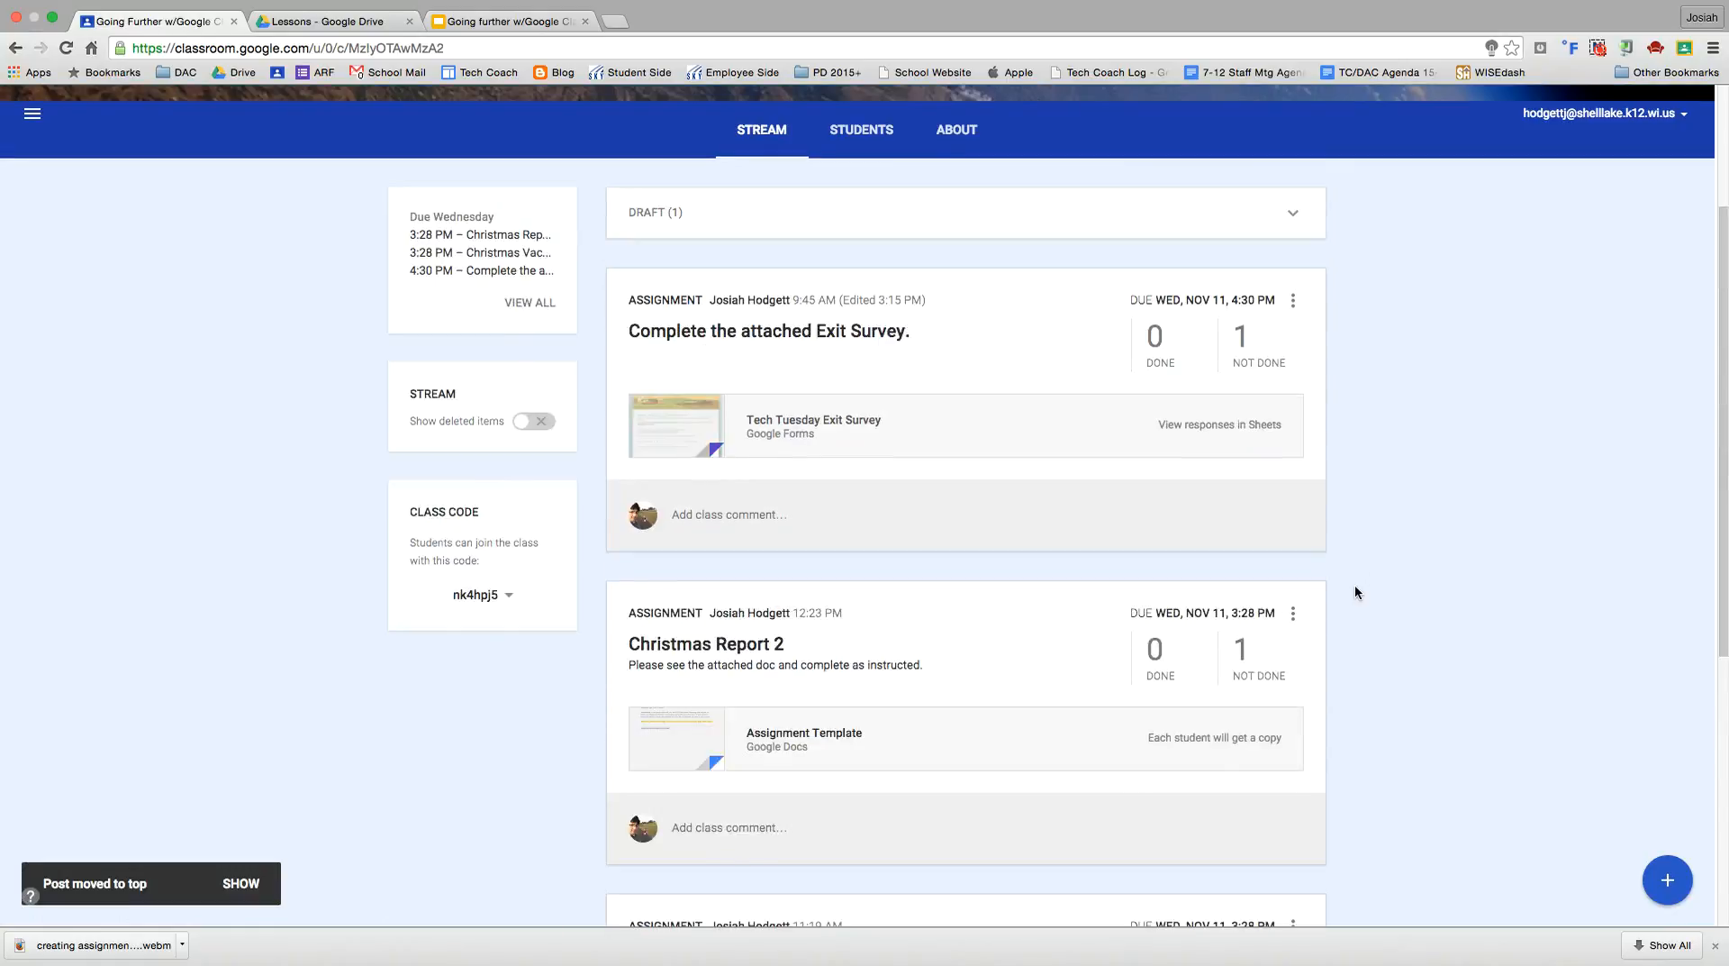
Step: Open the "Complete the attached Exit Survey." assignment for editing to view its details, and cancel without changing anything
scroll(1355, 587, up, 1)
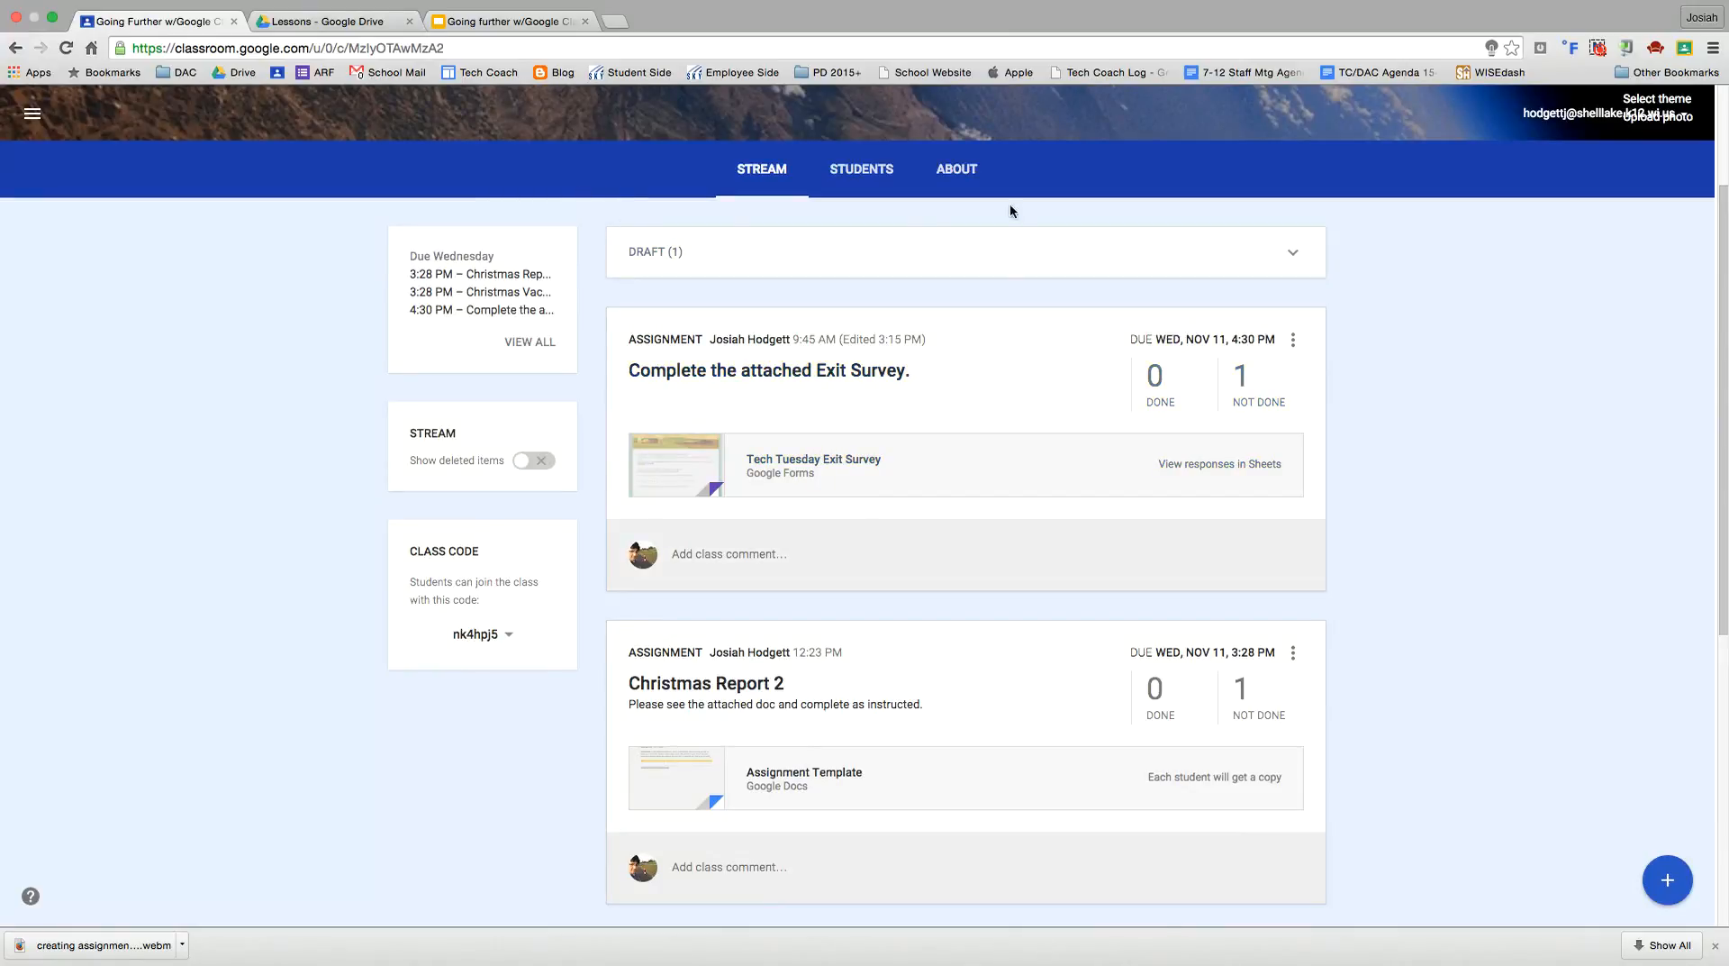
scroll(1088, 340, up, 1)
scroll(1090, 350, up, 2)
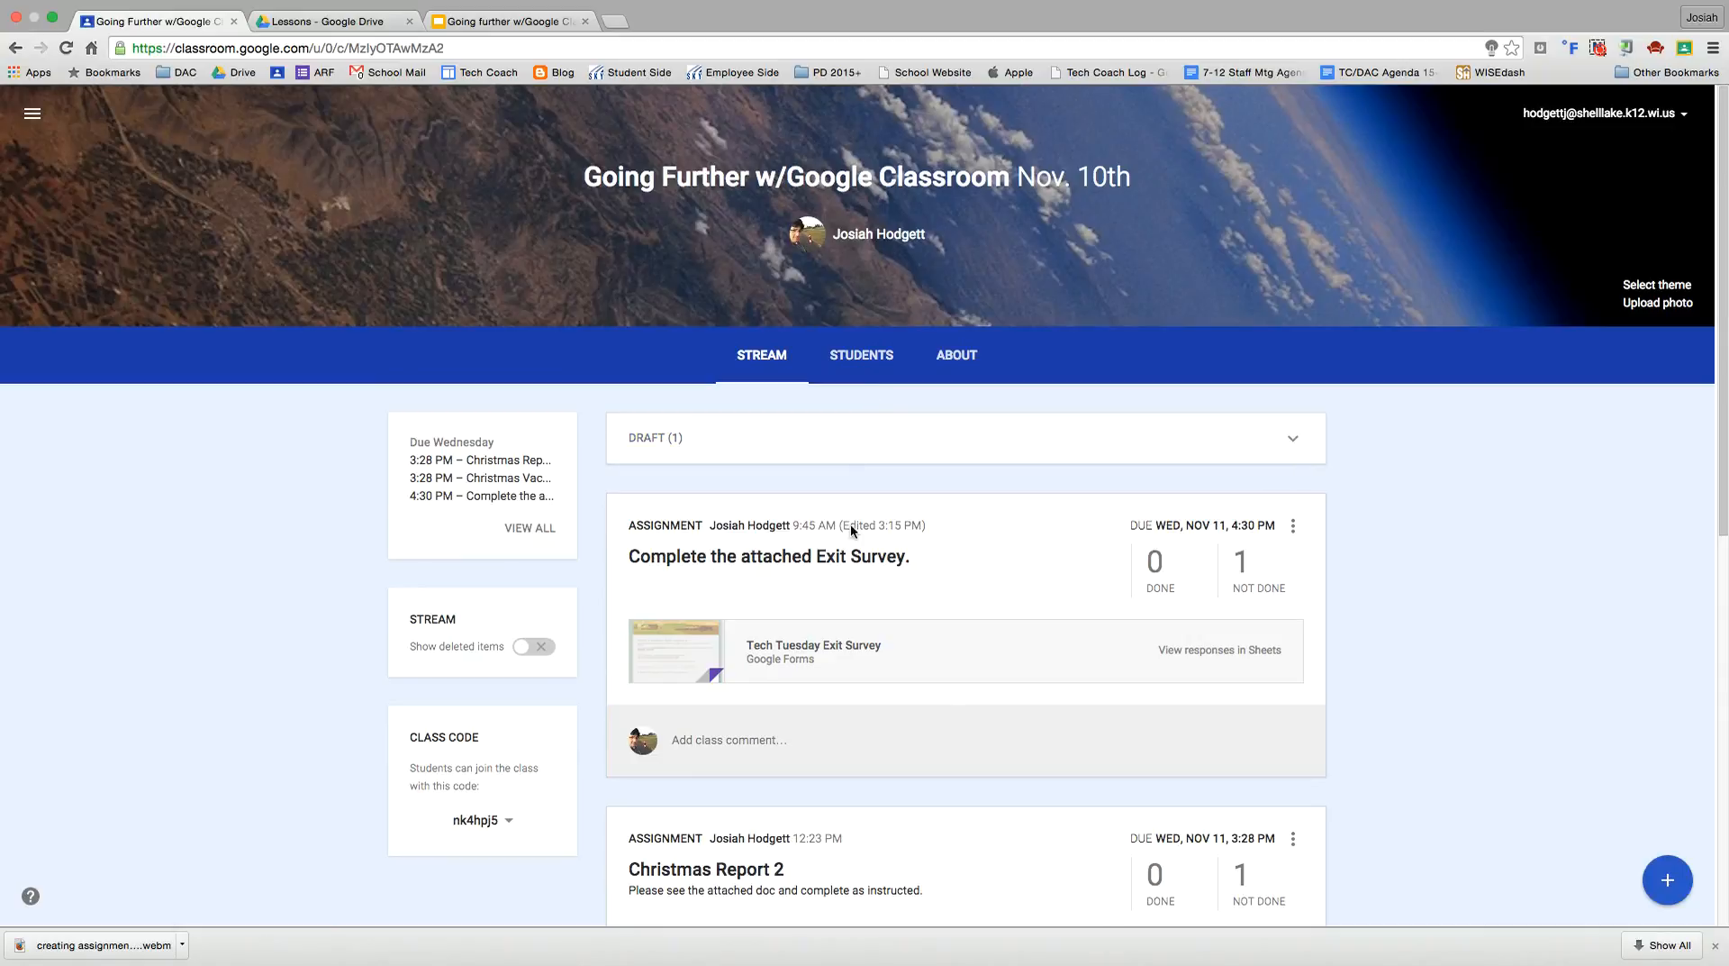
click(804, 563)
click(27, 112)
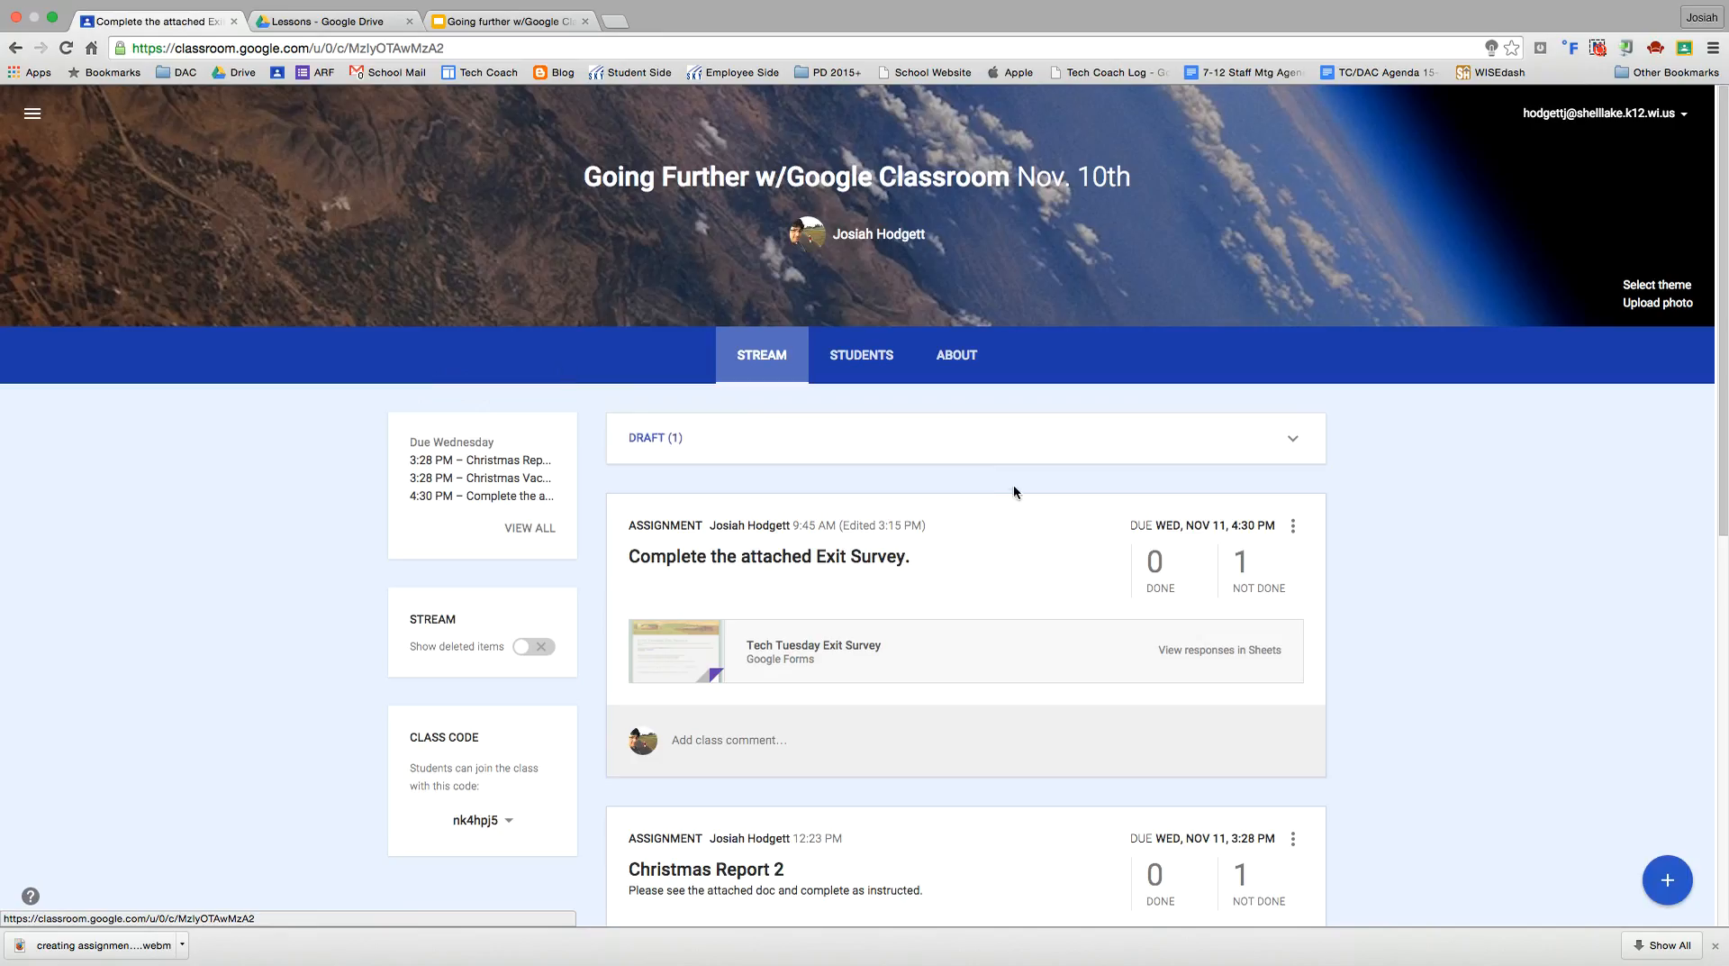
click(1294, 525)
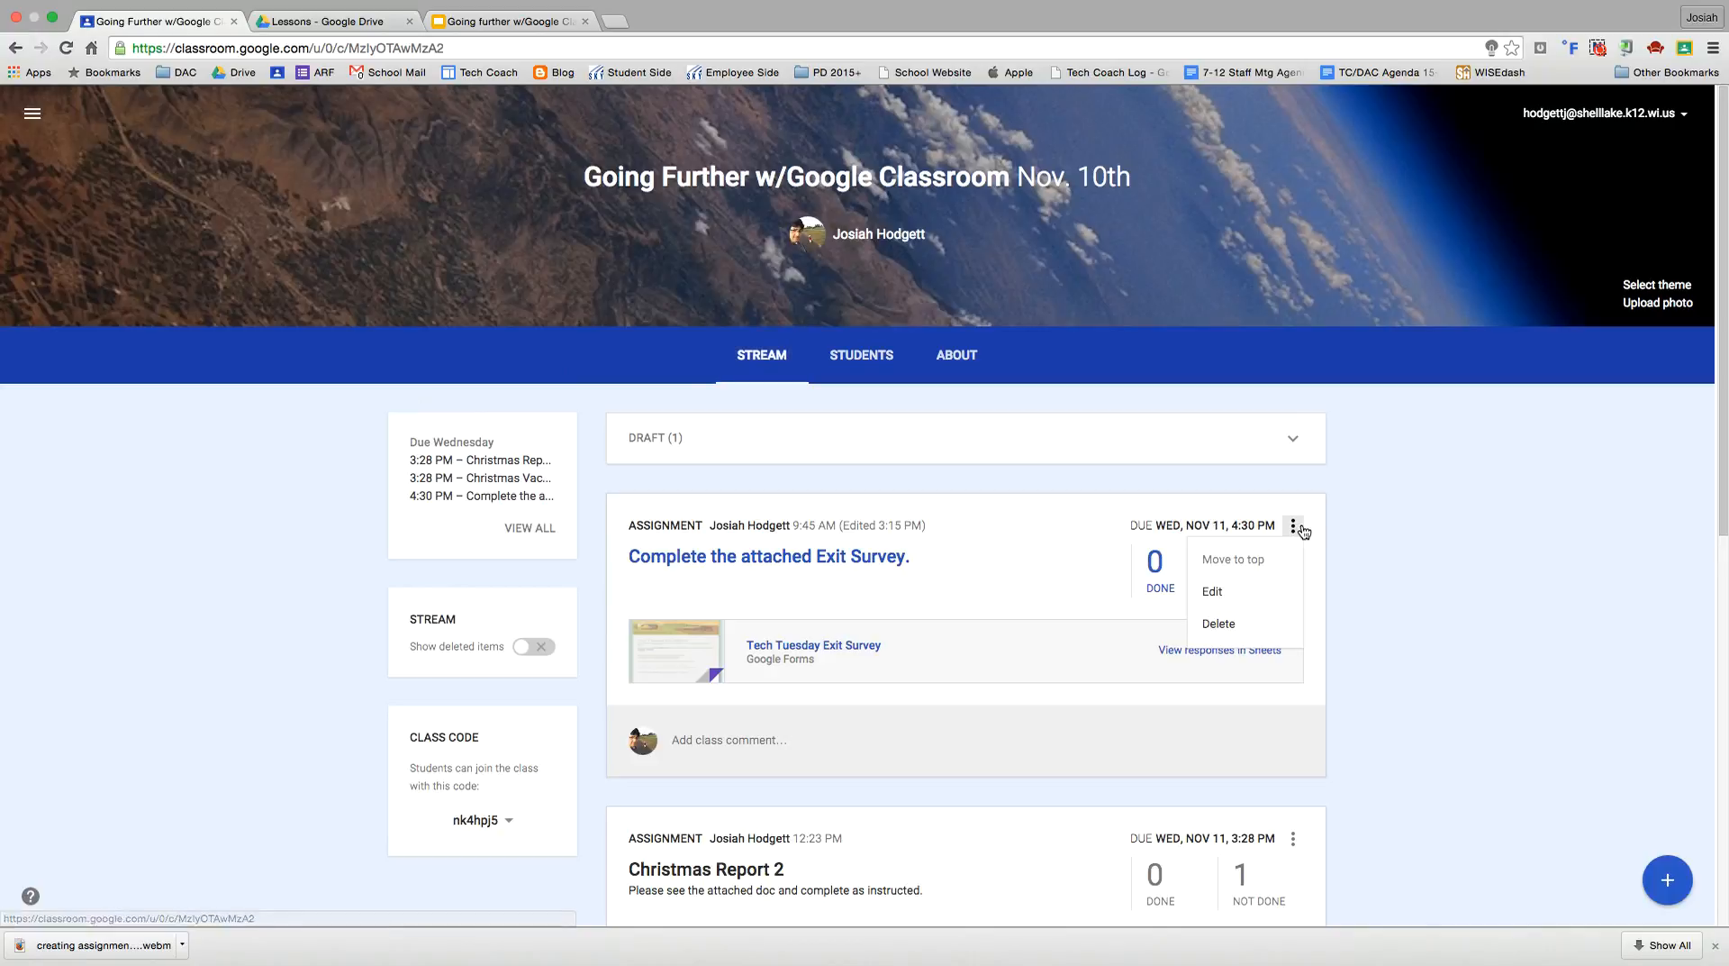
click(1235, 592)
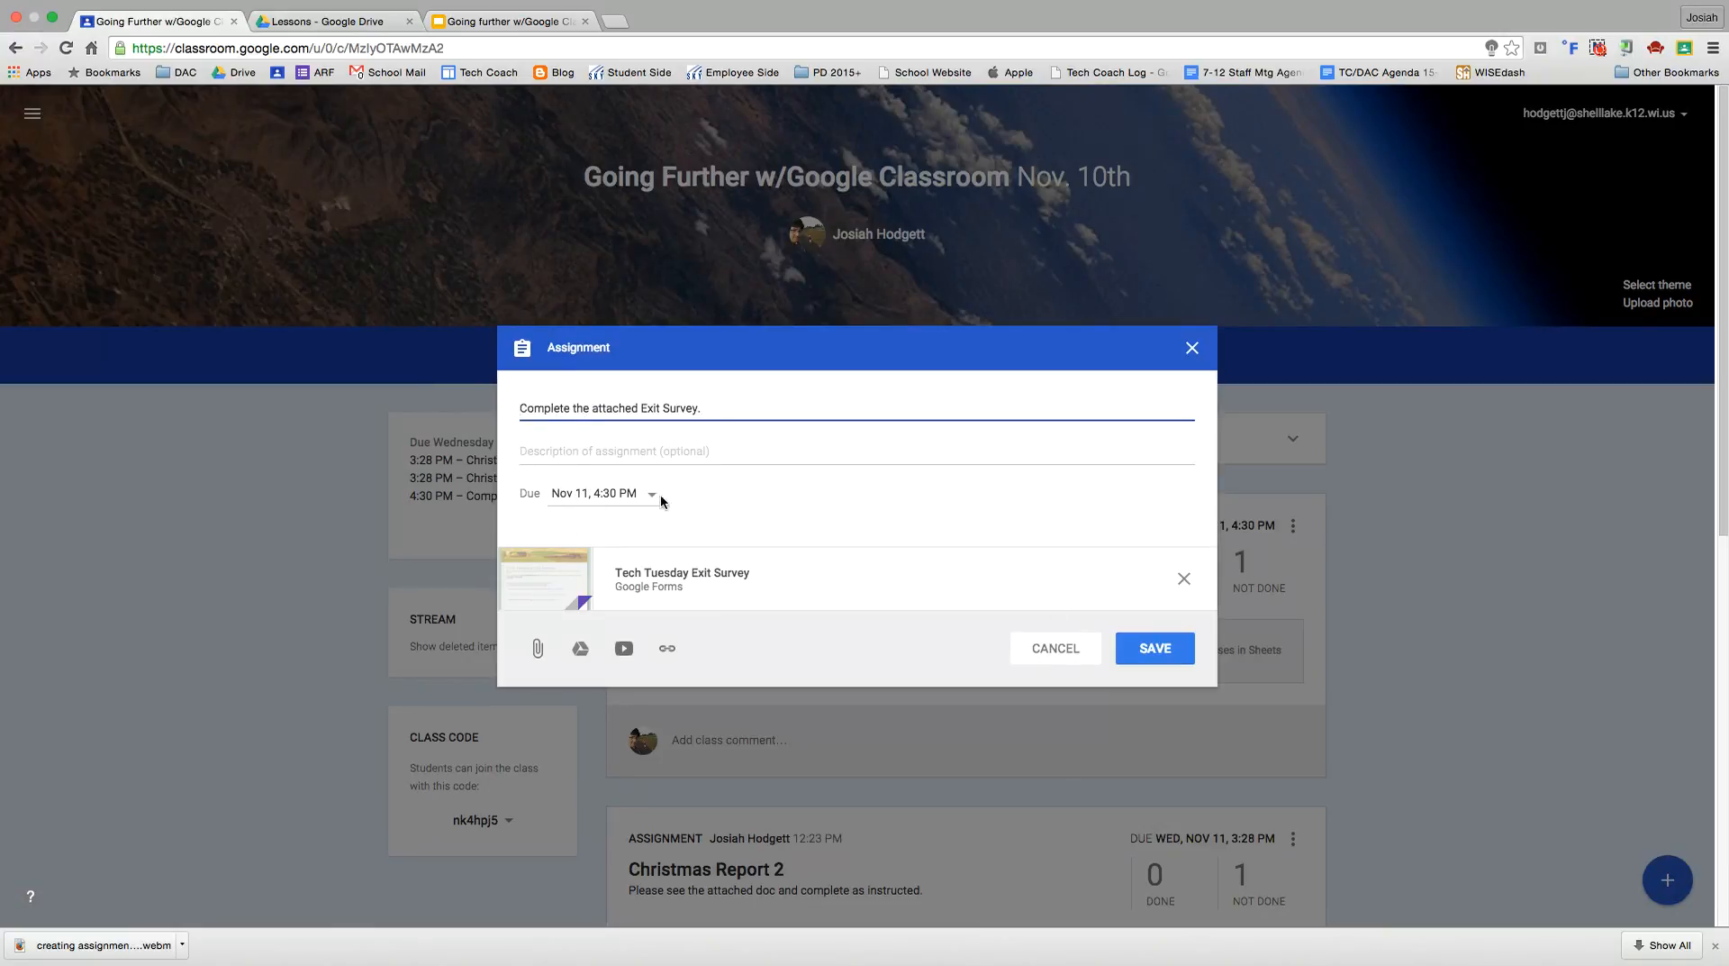
click(1053, 653)
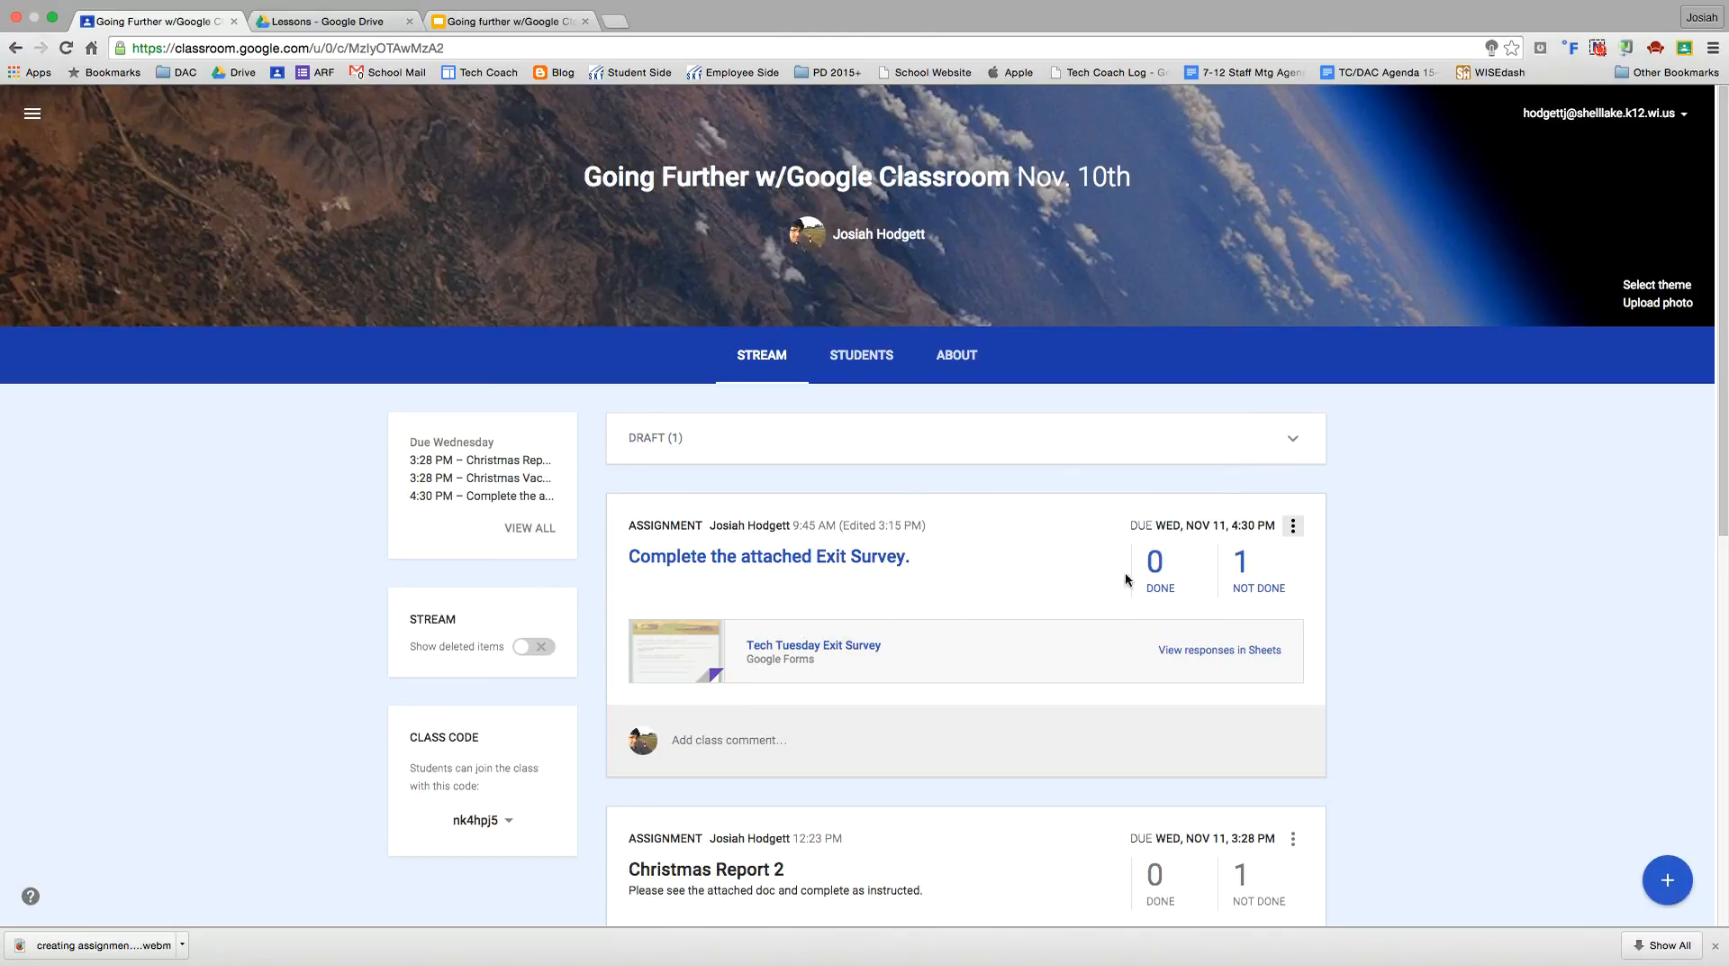
Step: Open the class calendar in Classroom from the class information to view the week's assignments
click(975, 360)
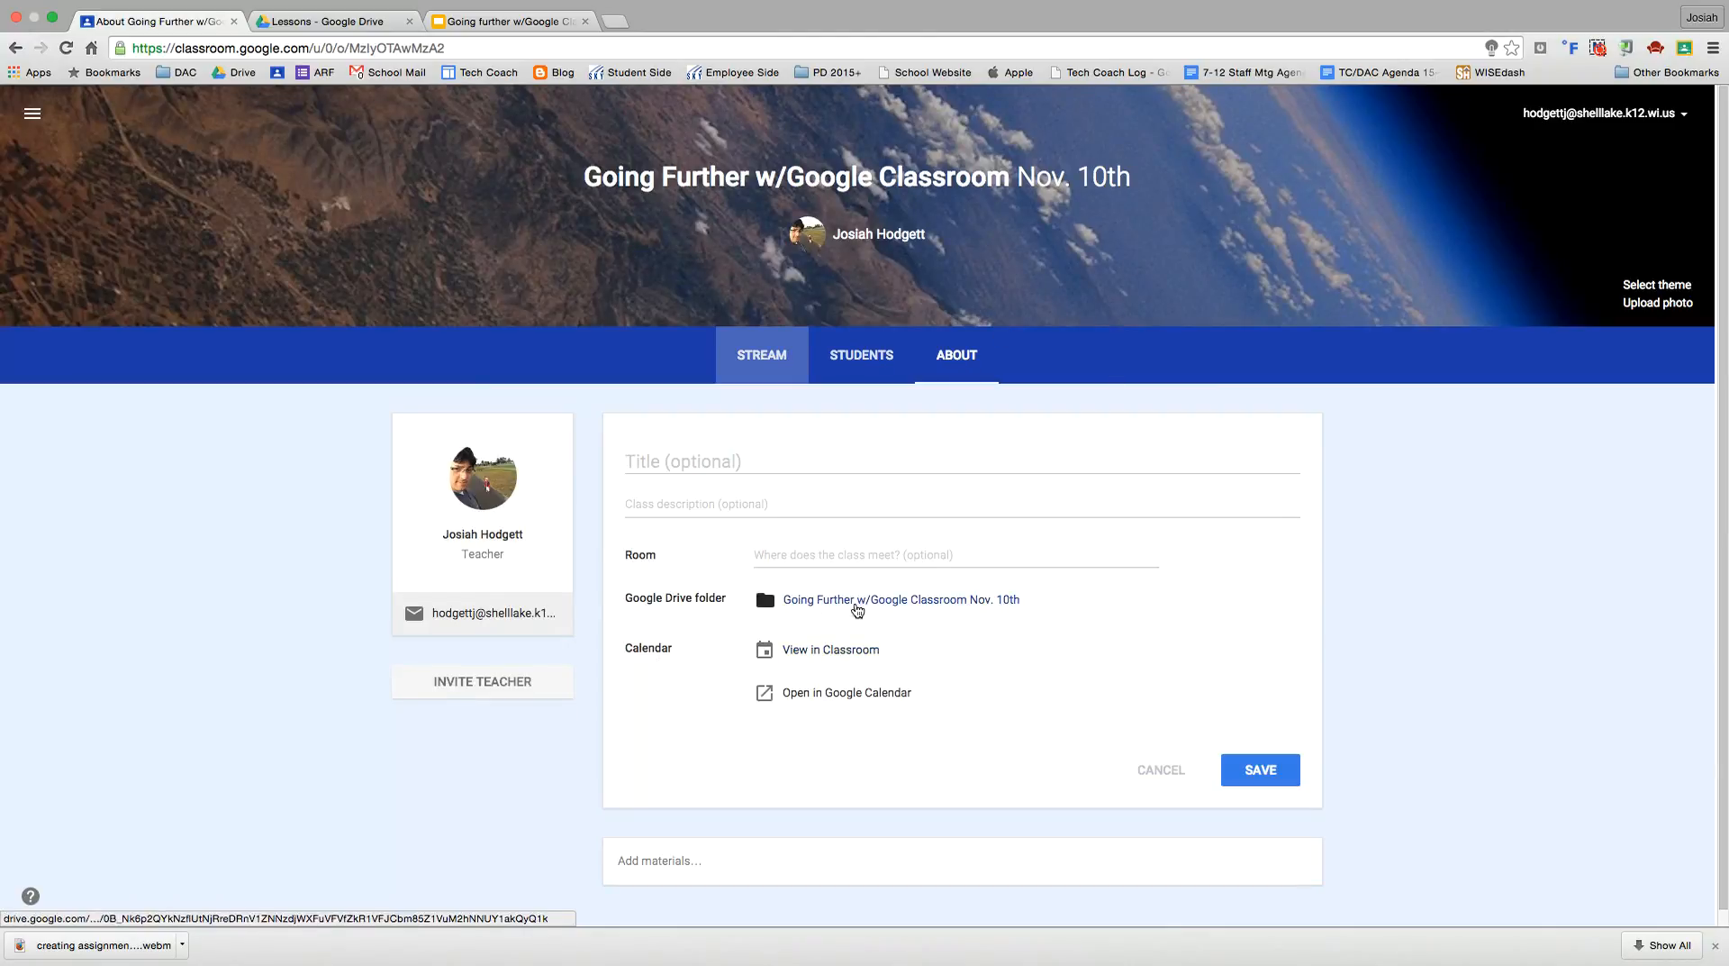
click(825, 661)
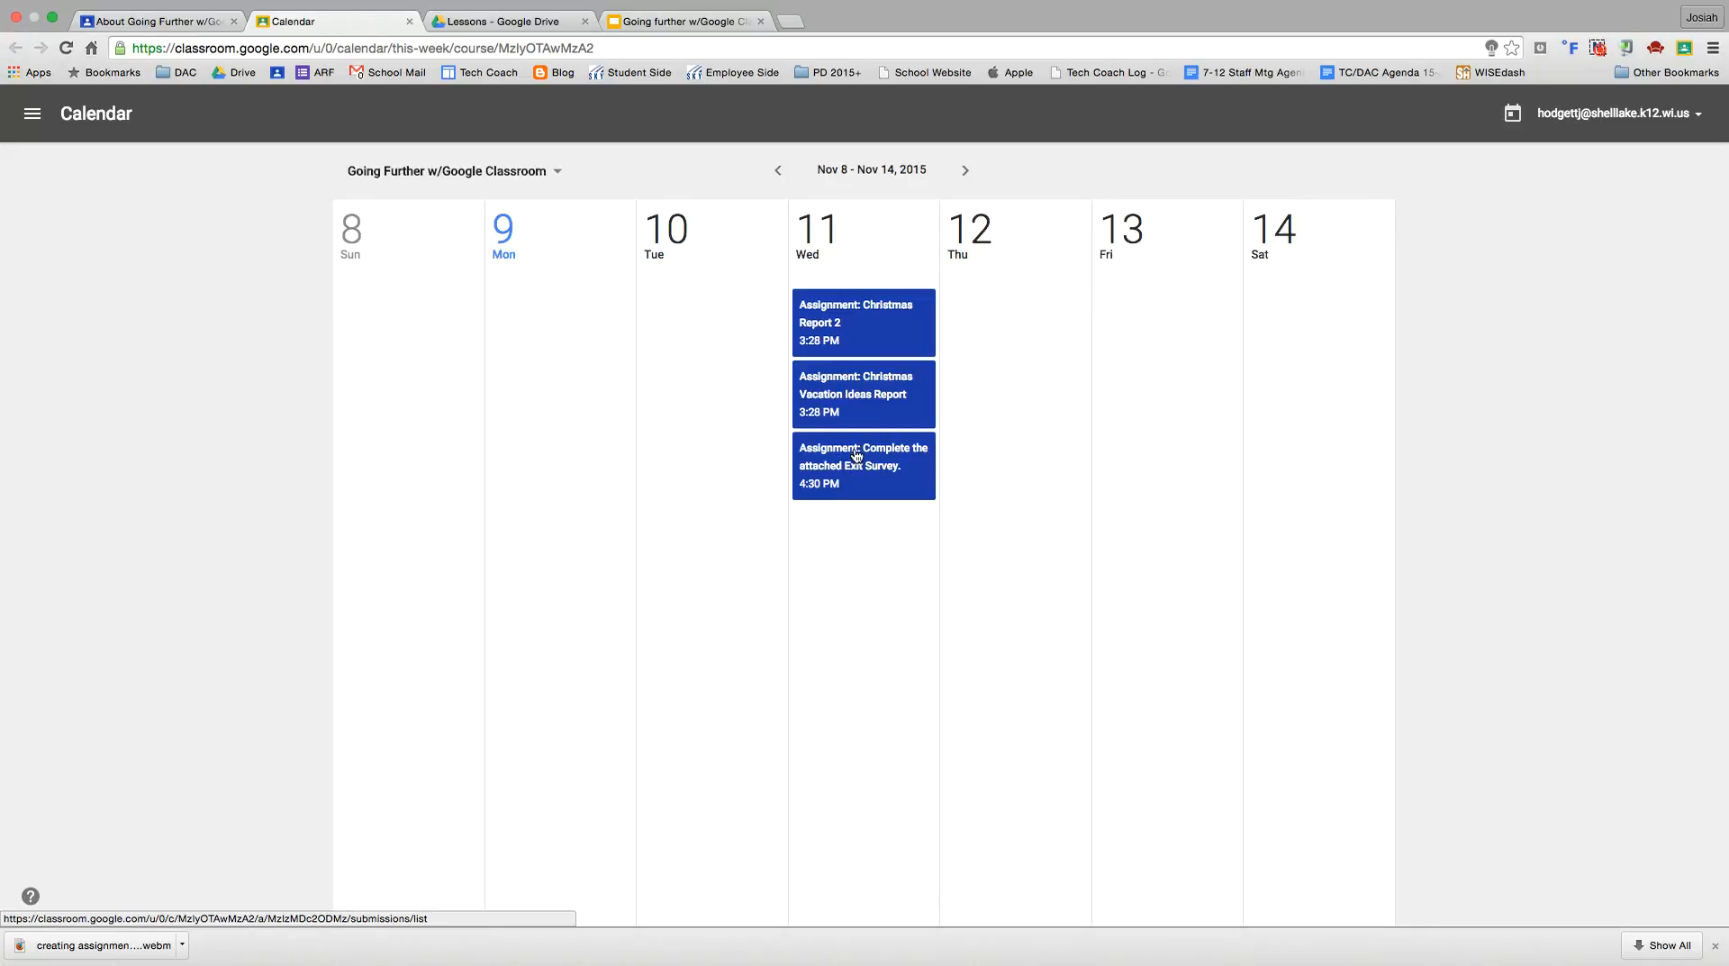
Step: Switch to Google Calendar to view the class assignments for the same week, and return to the Classroom calendar
click(790, 22)
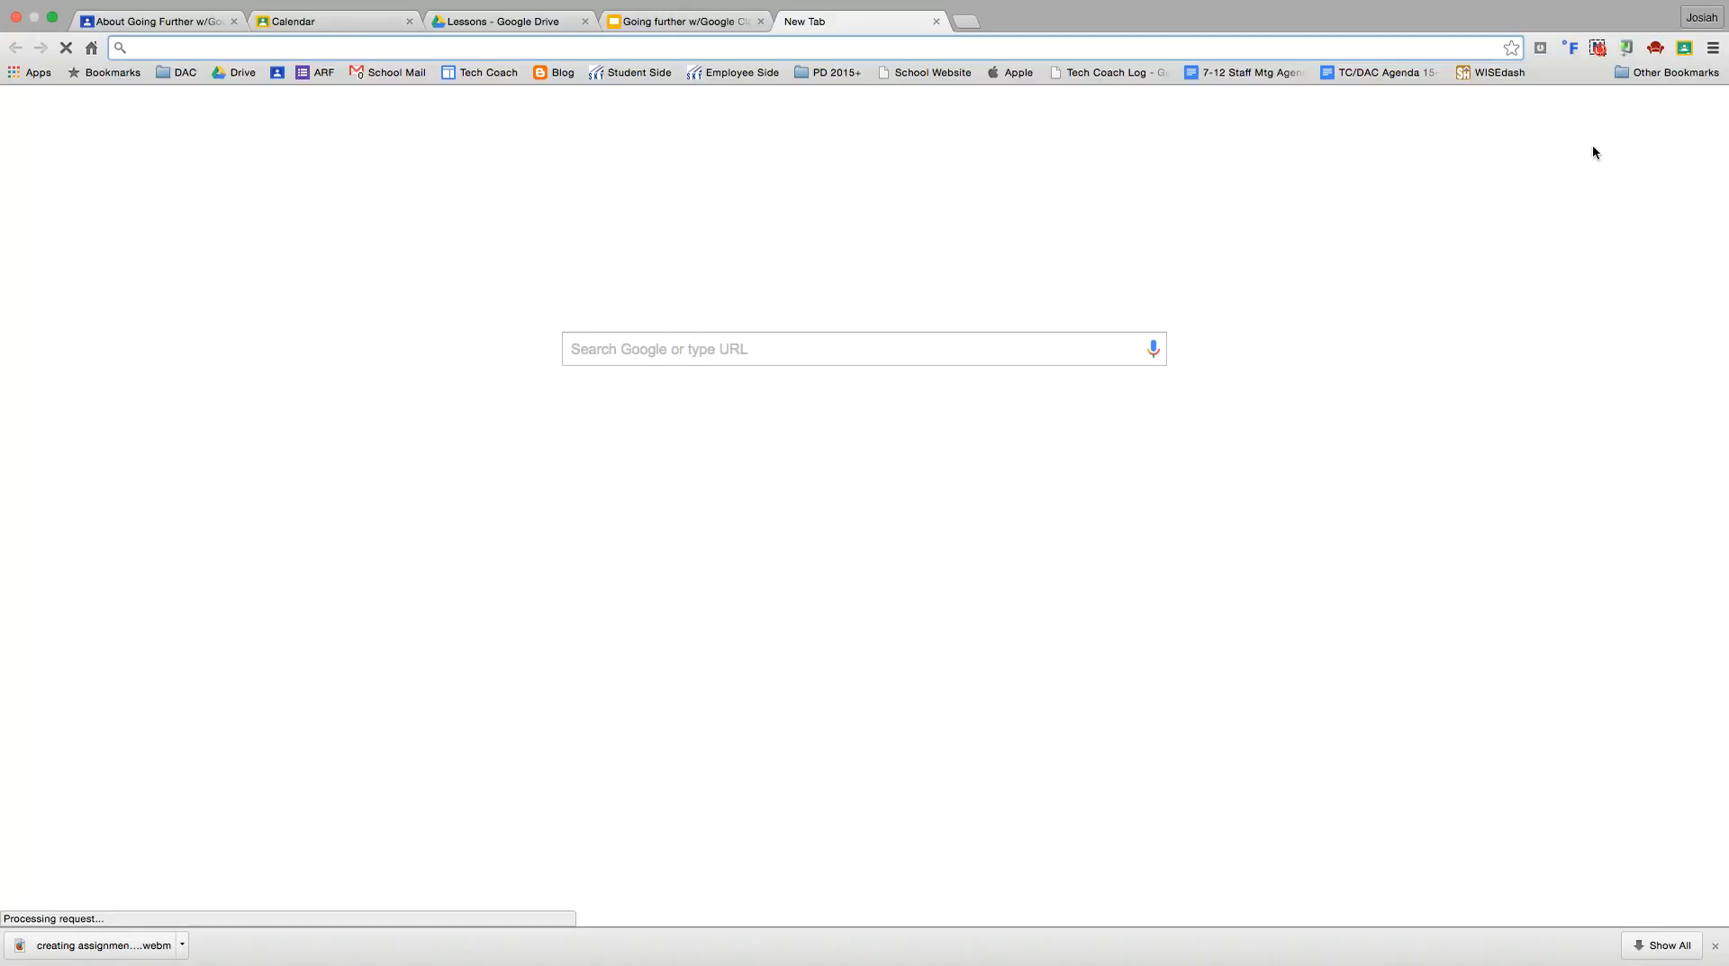
click(1629, 111)
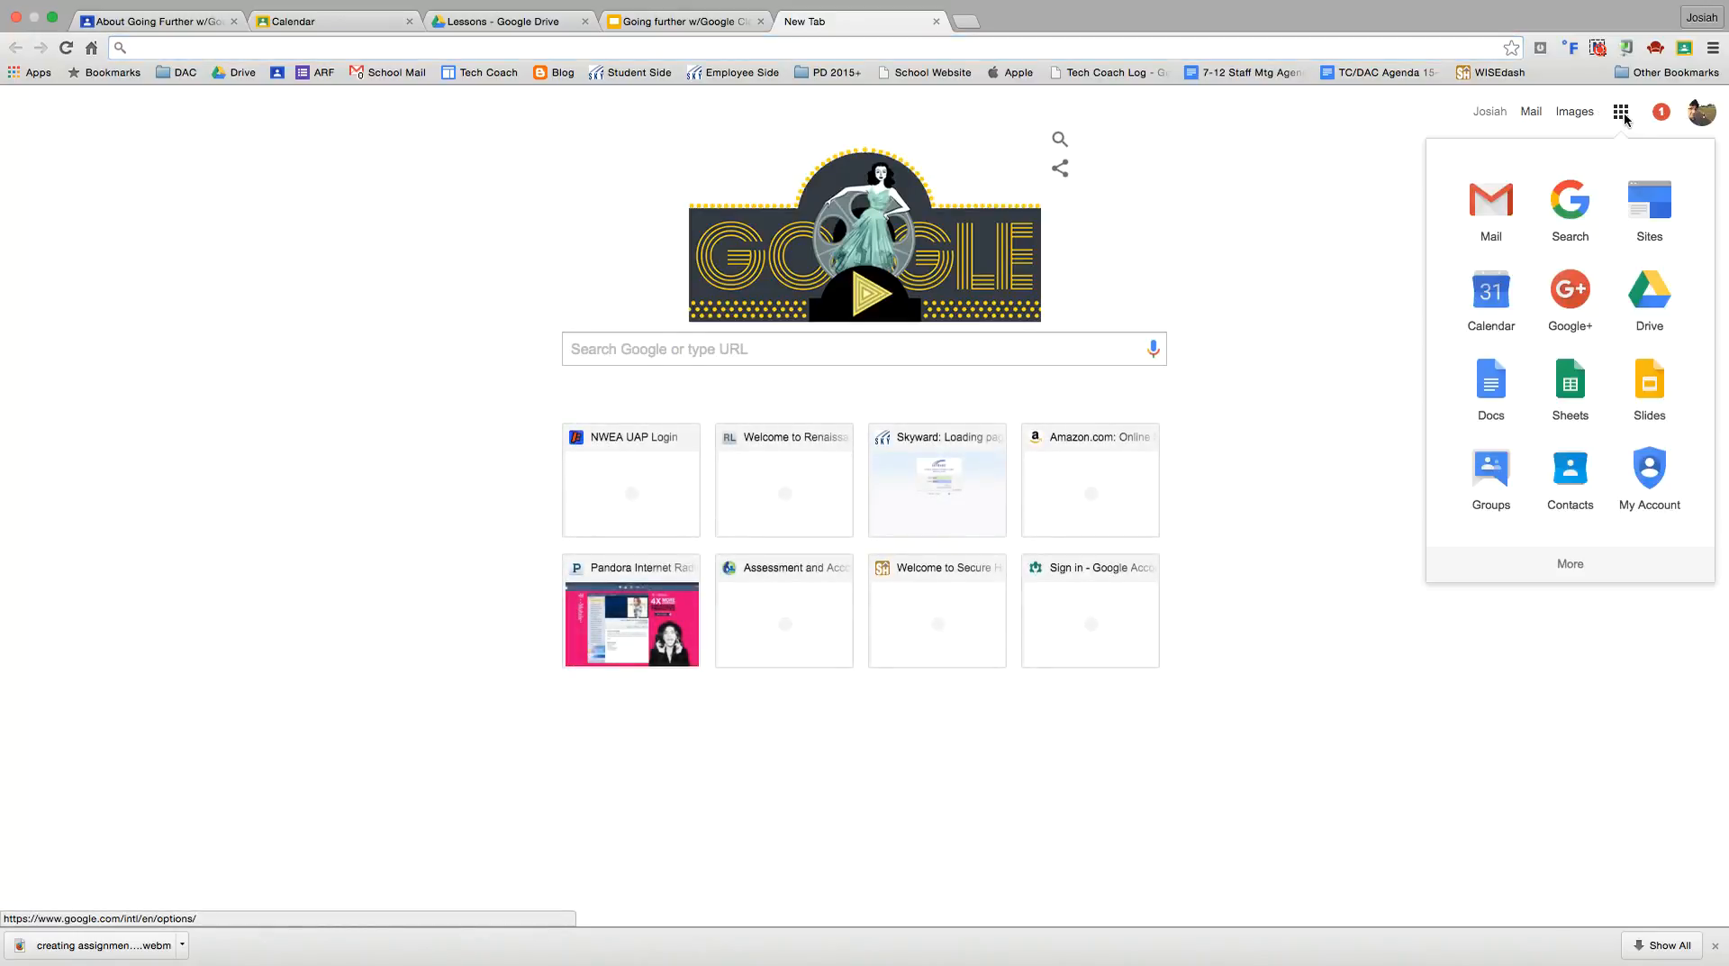
click(1509, 259)
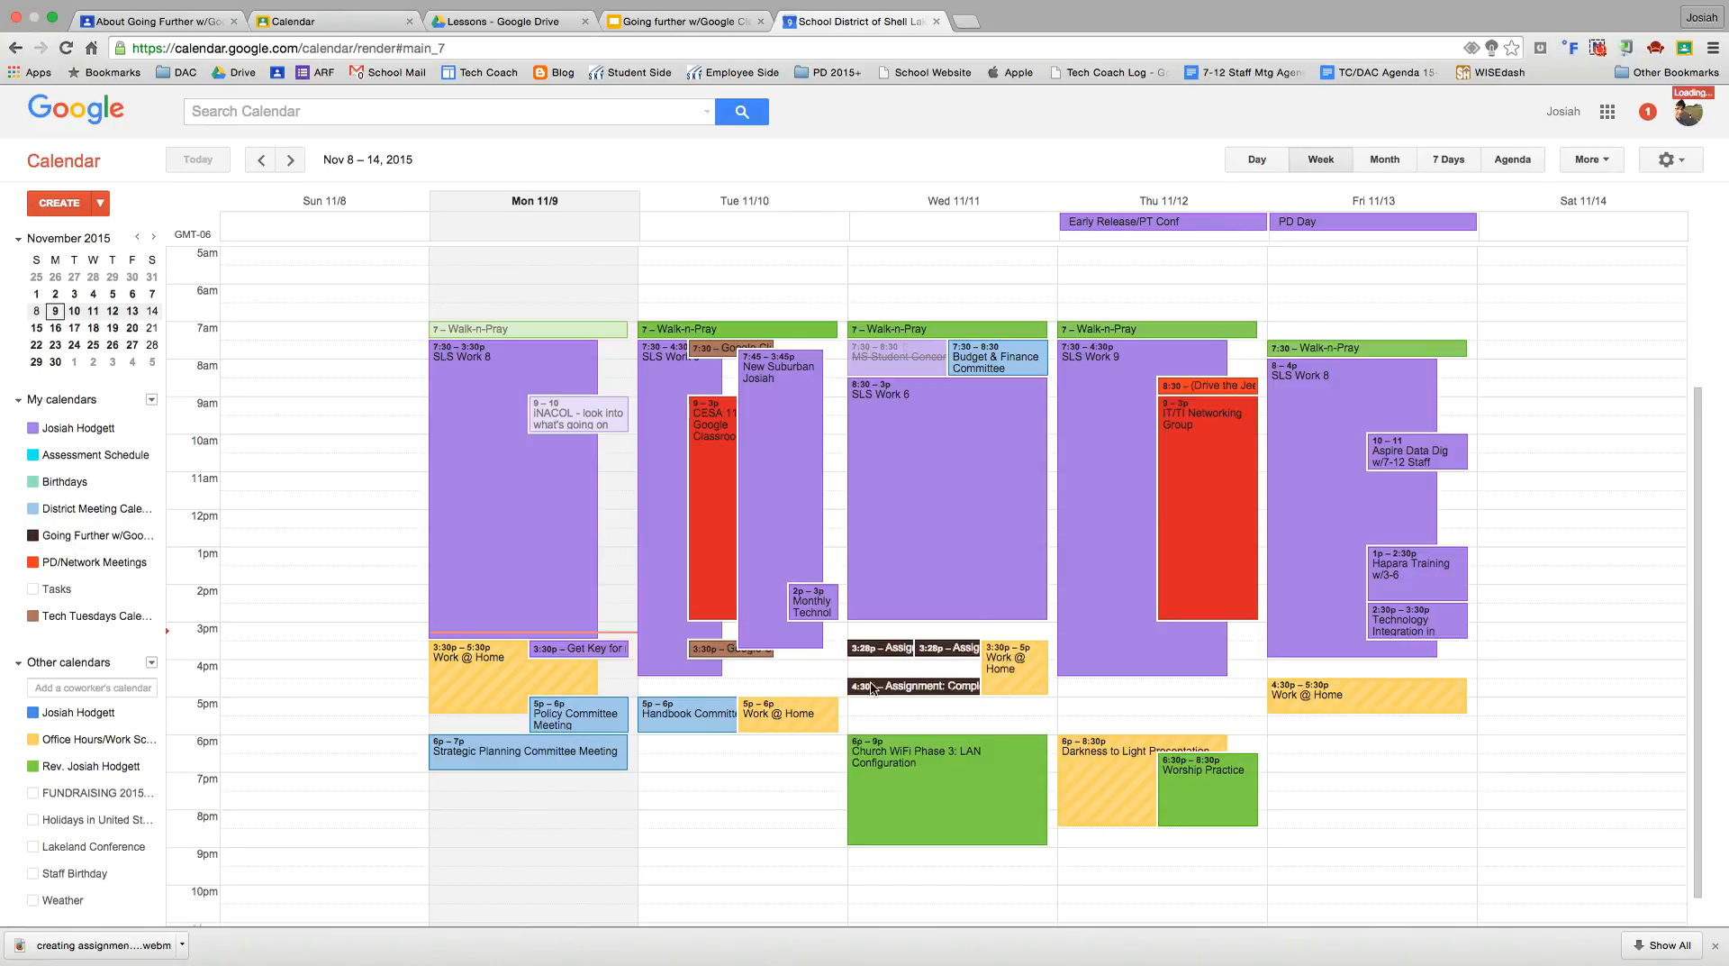
click(936, 21)
click(939, 25)
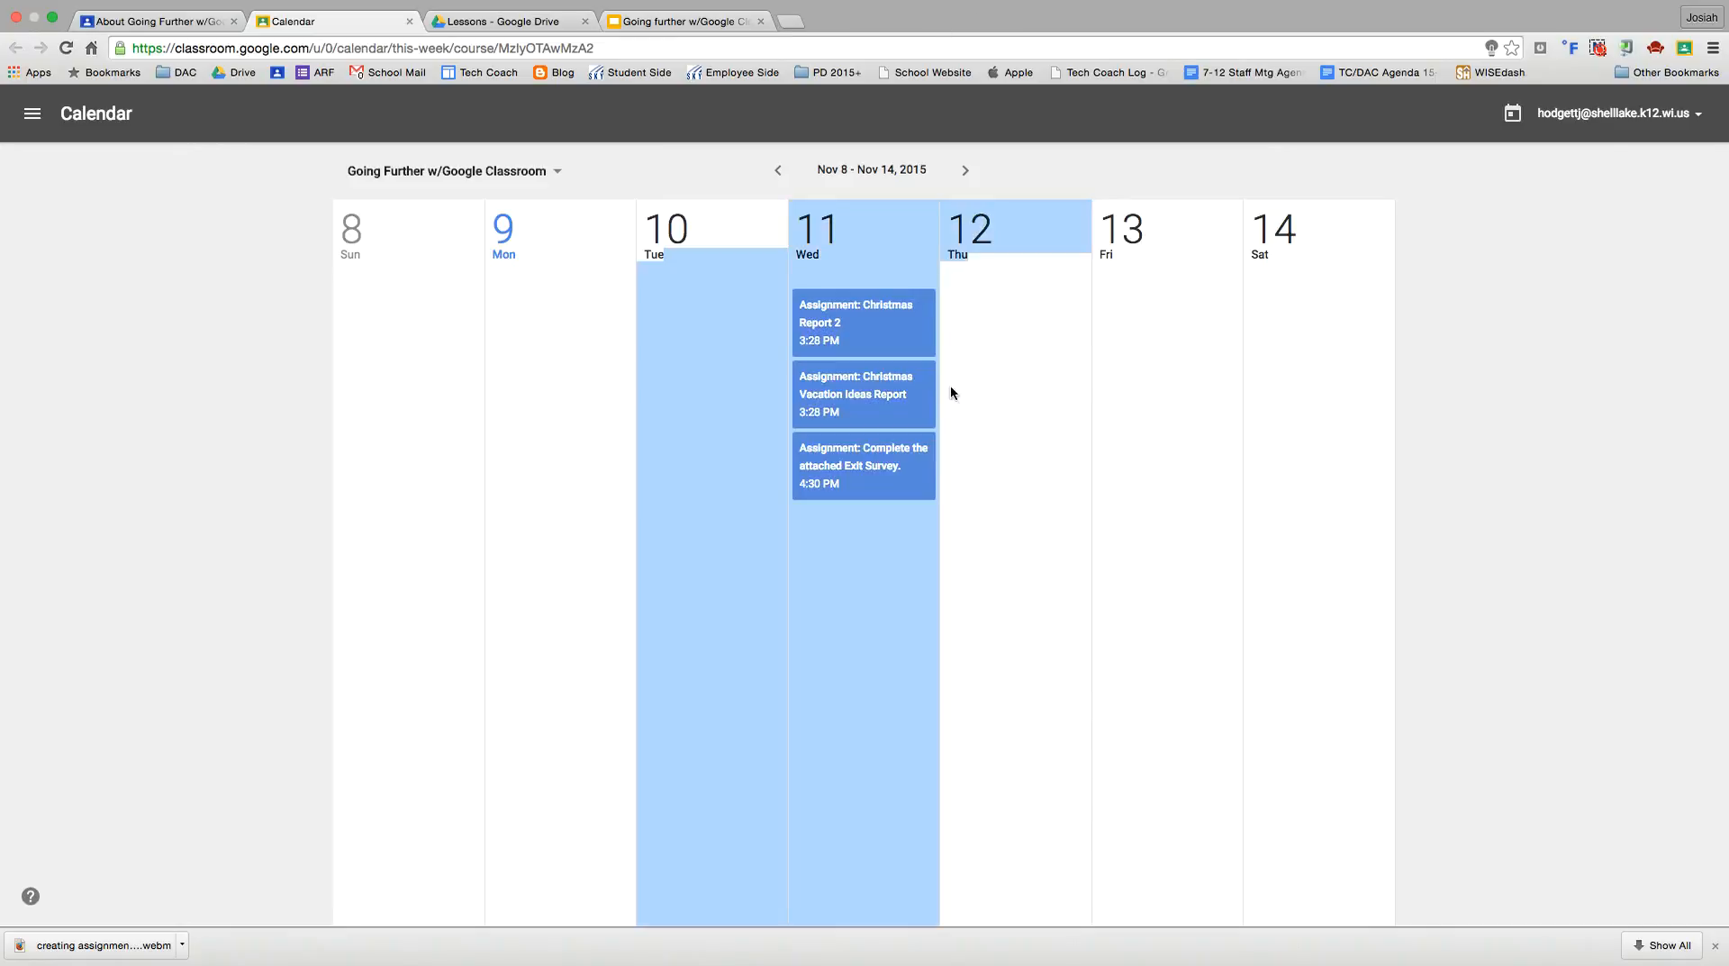
click(1112, 216)
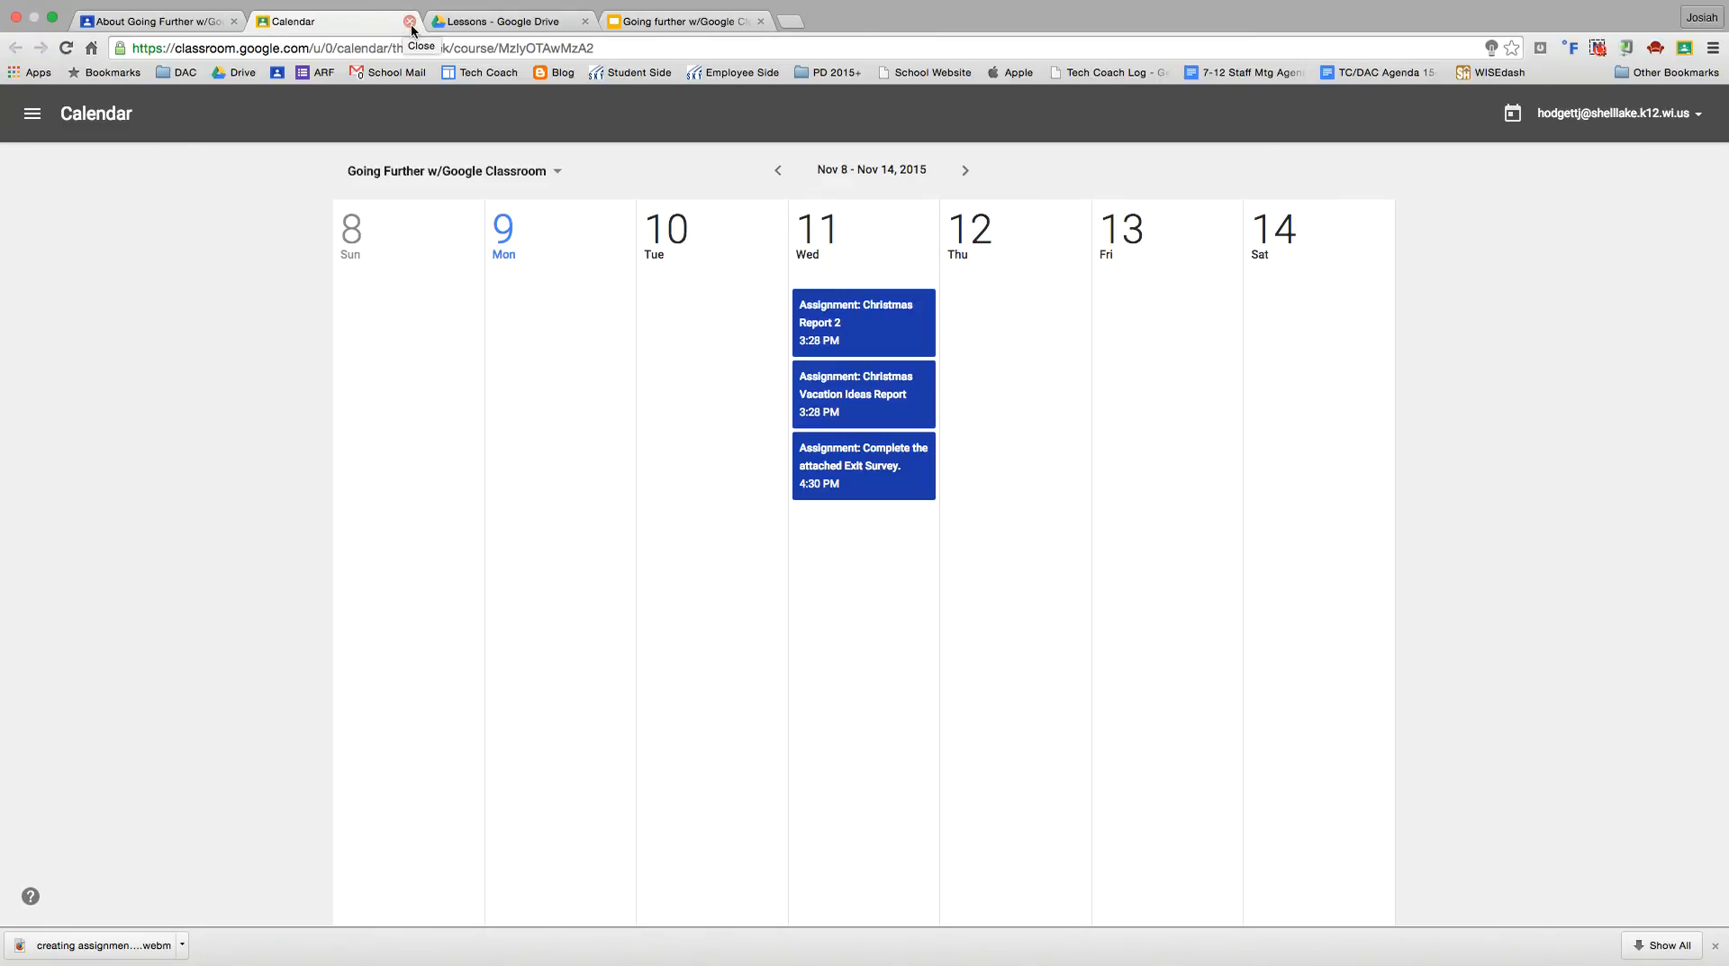
Step: Open the "Going Further w/Google Classroom" class stream from the calendar and examine the exit survey assignment with its attached Google Form
click(31, 113)
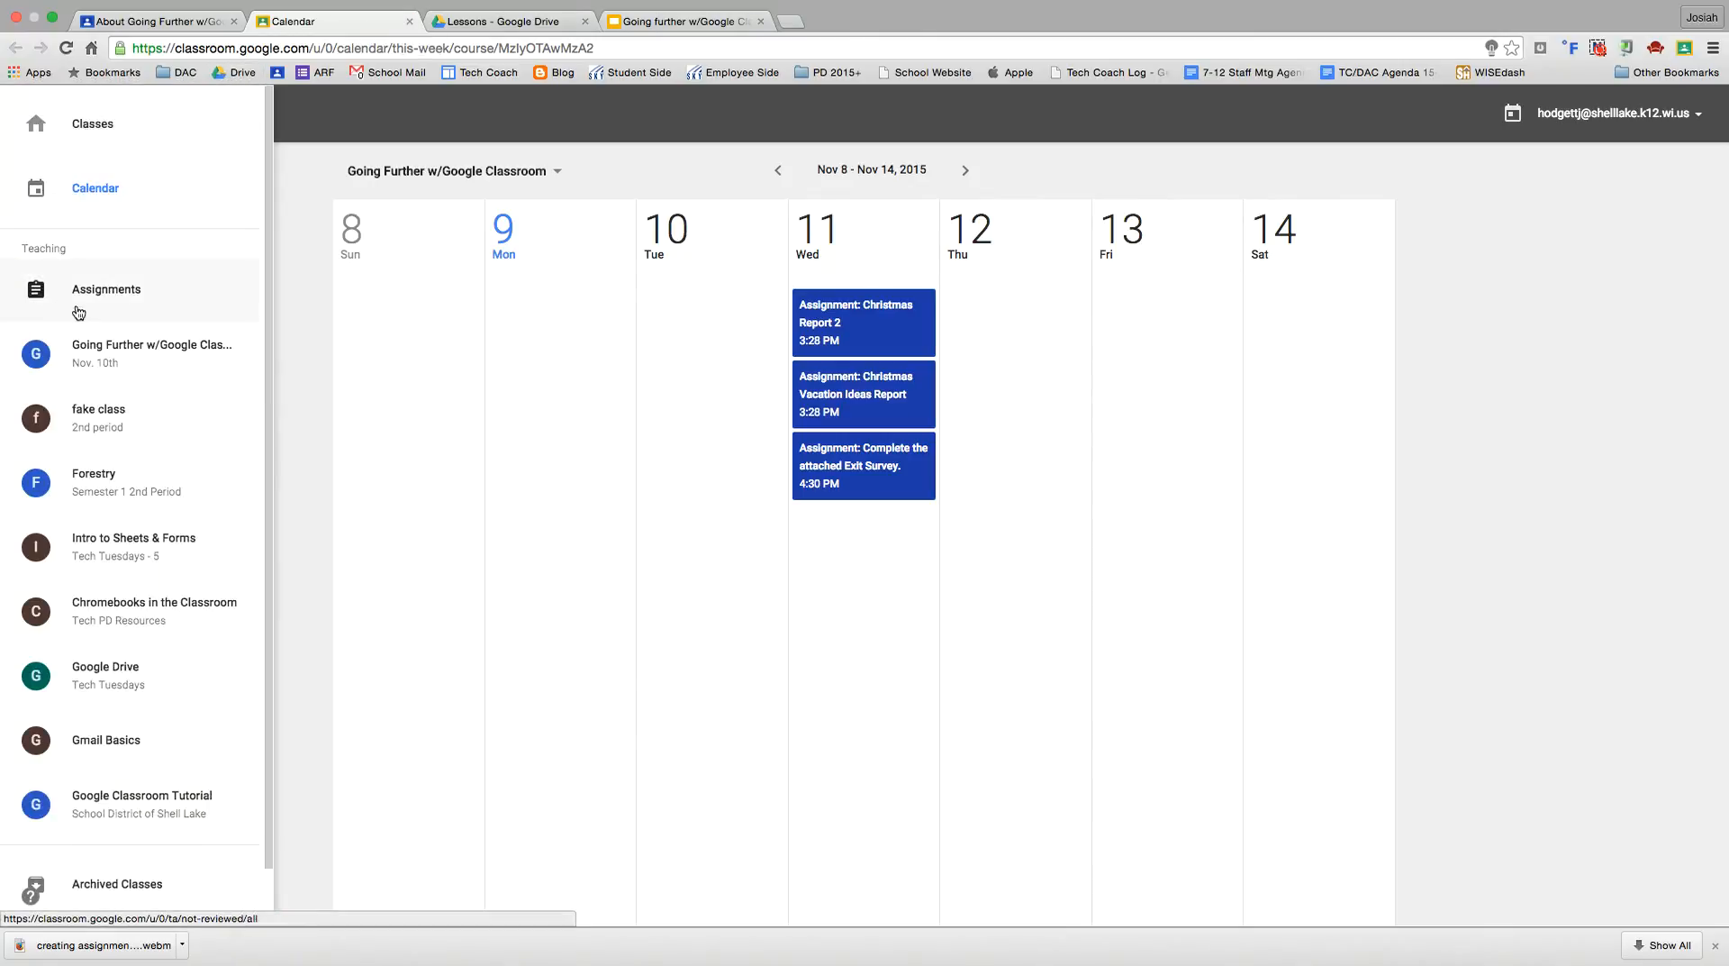
click(126, 356)
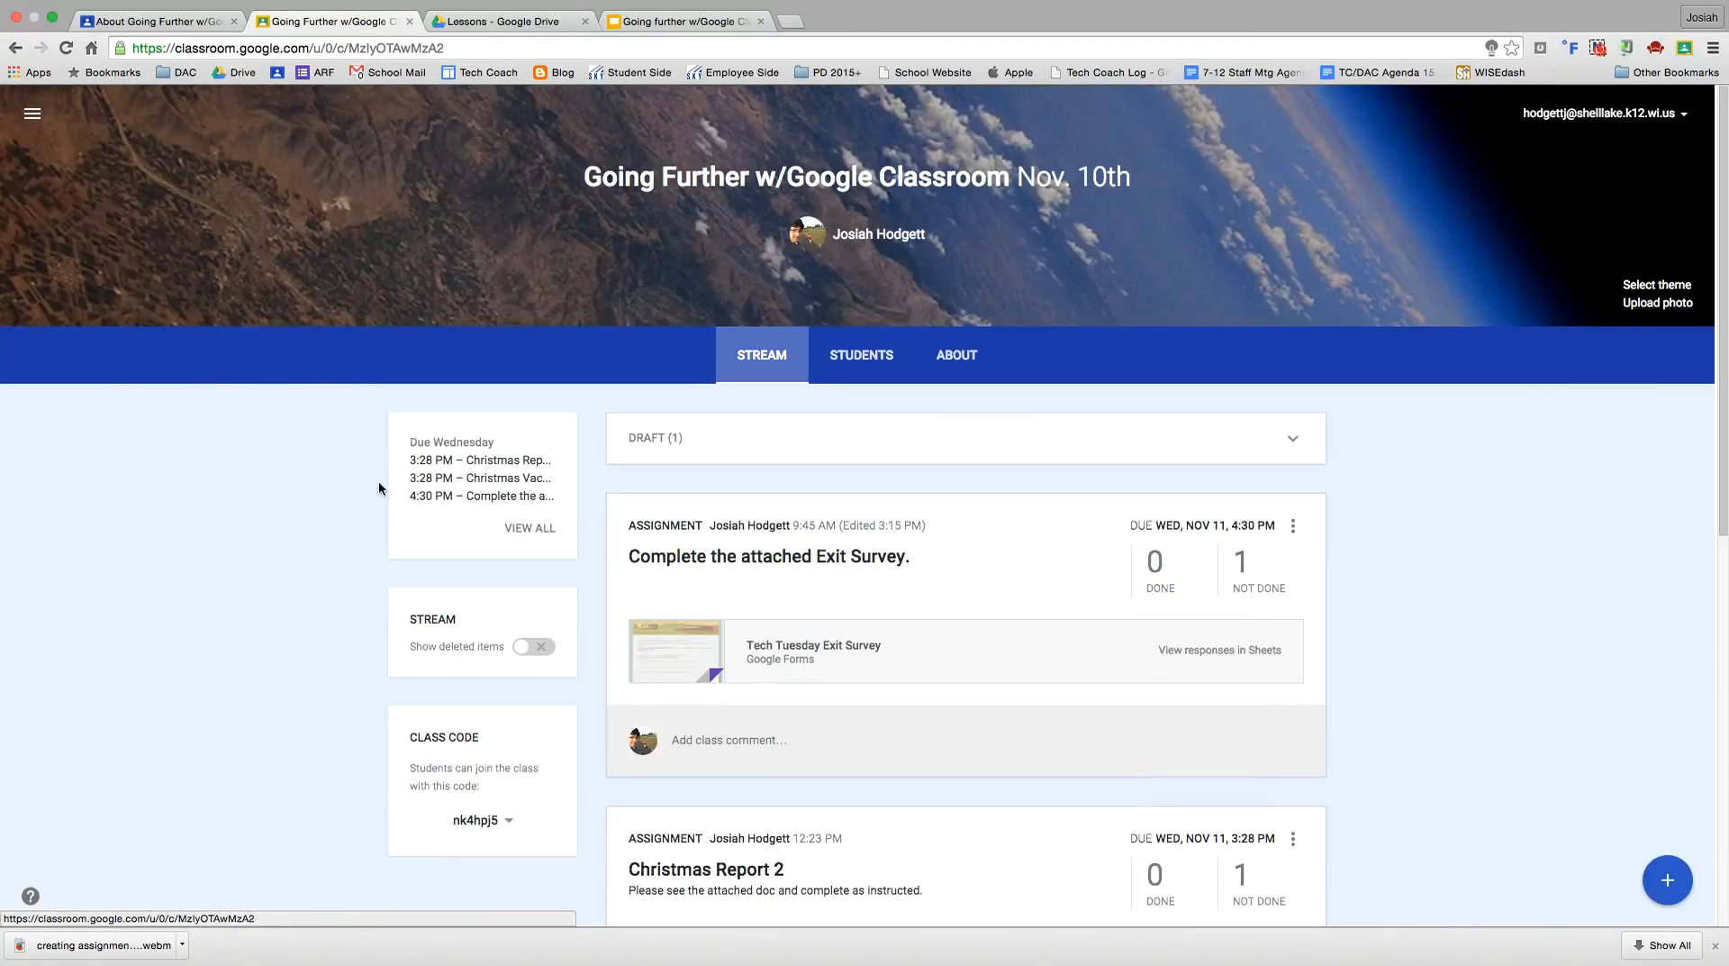
scroll(937, 677, down, 1)
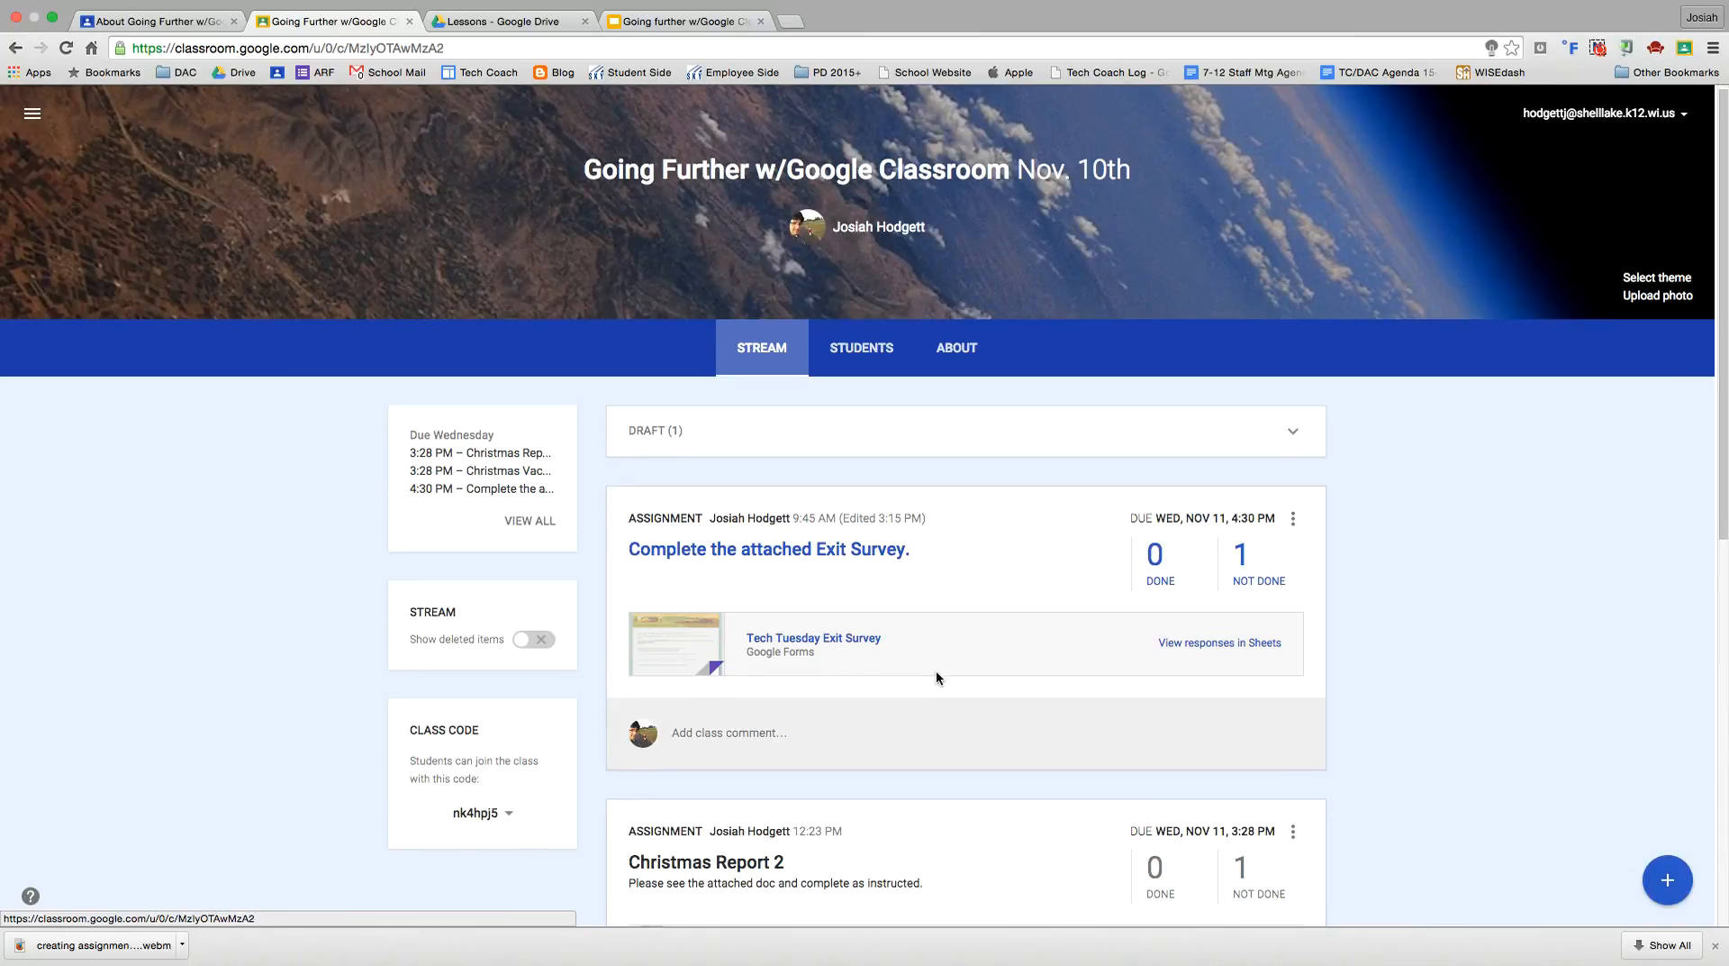
scroll(937, 674, down, 1)
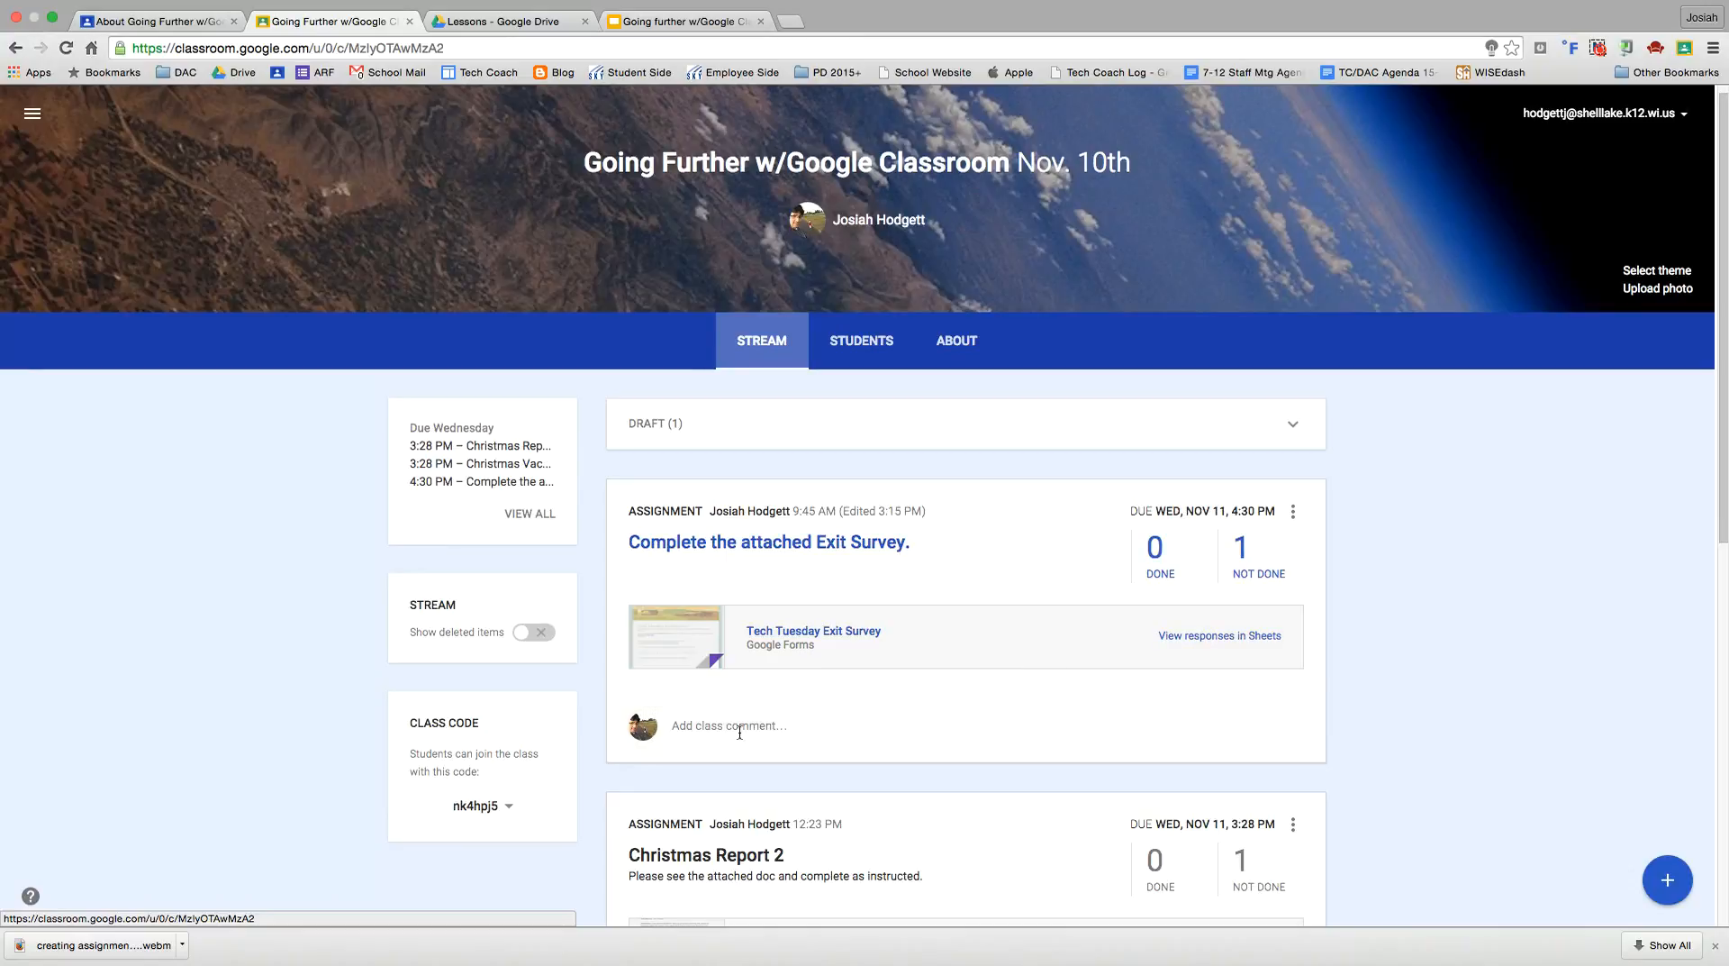
scroll(980, 687, down, 1)
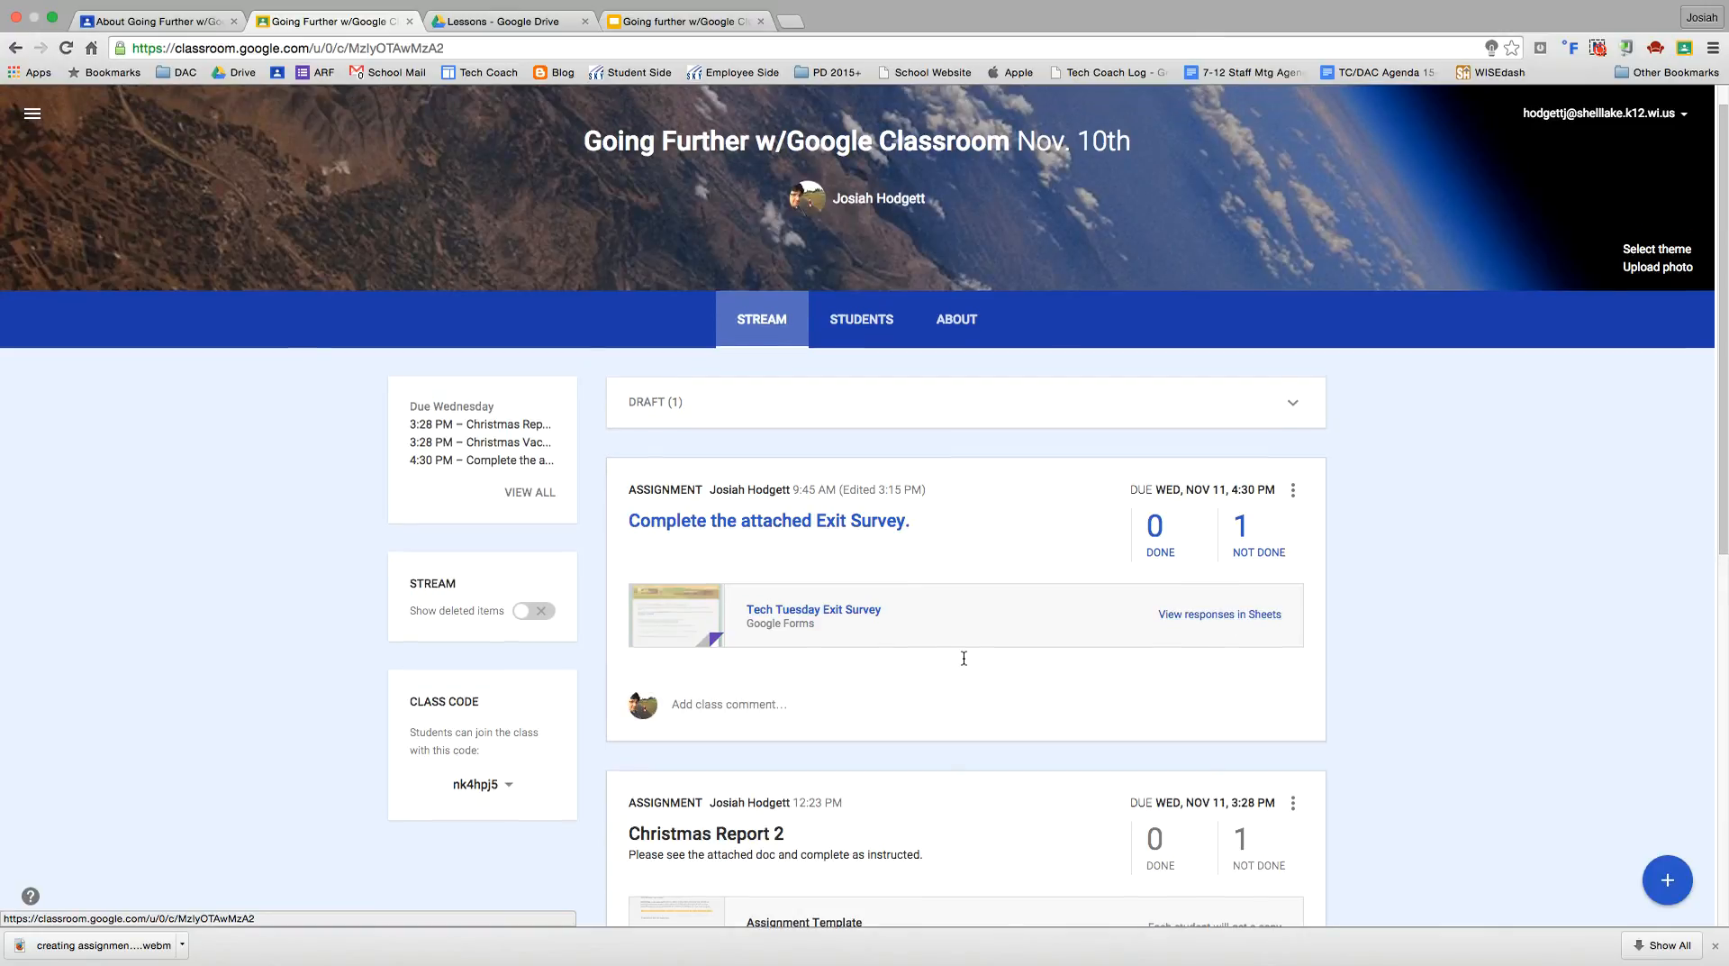
scroll(964, 658, up, 1)
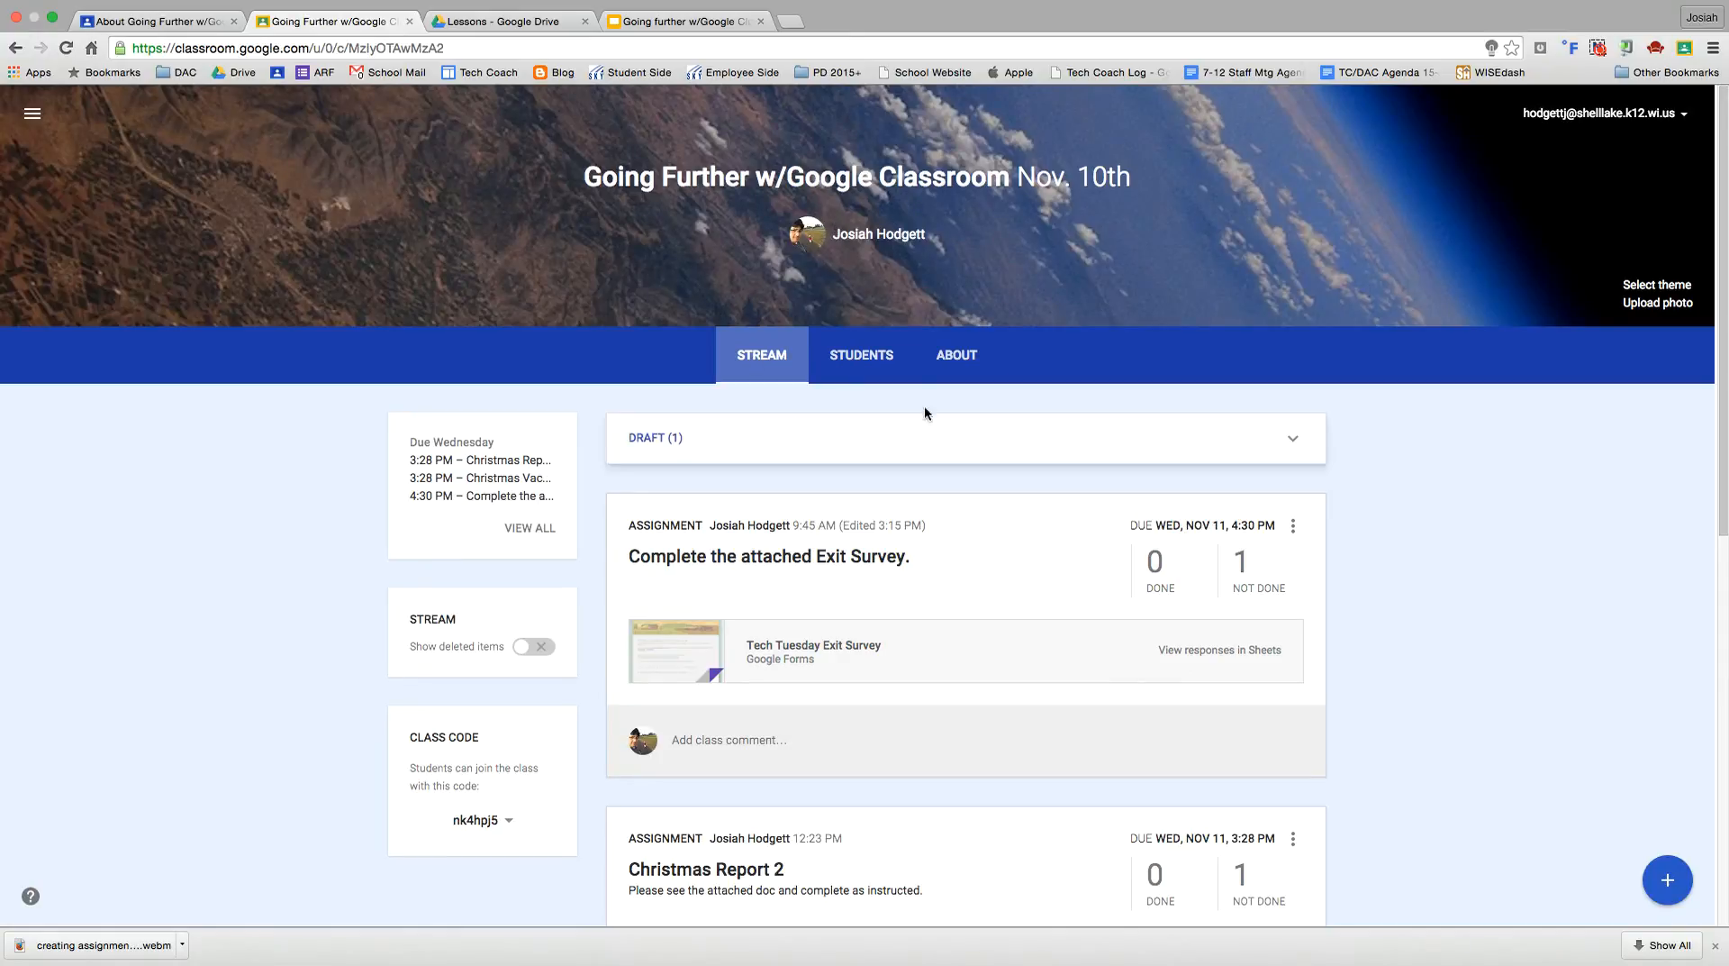
Step: Open the Apple website in a new tab and choose the "Going Further w/Google Classroom" class in the Share to Classroom extension
click(789, 23)
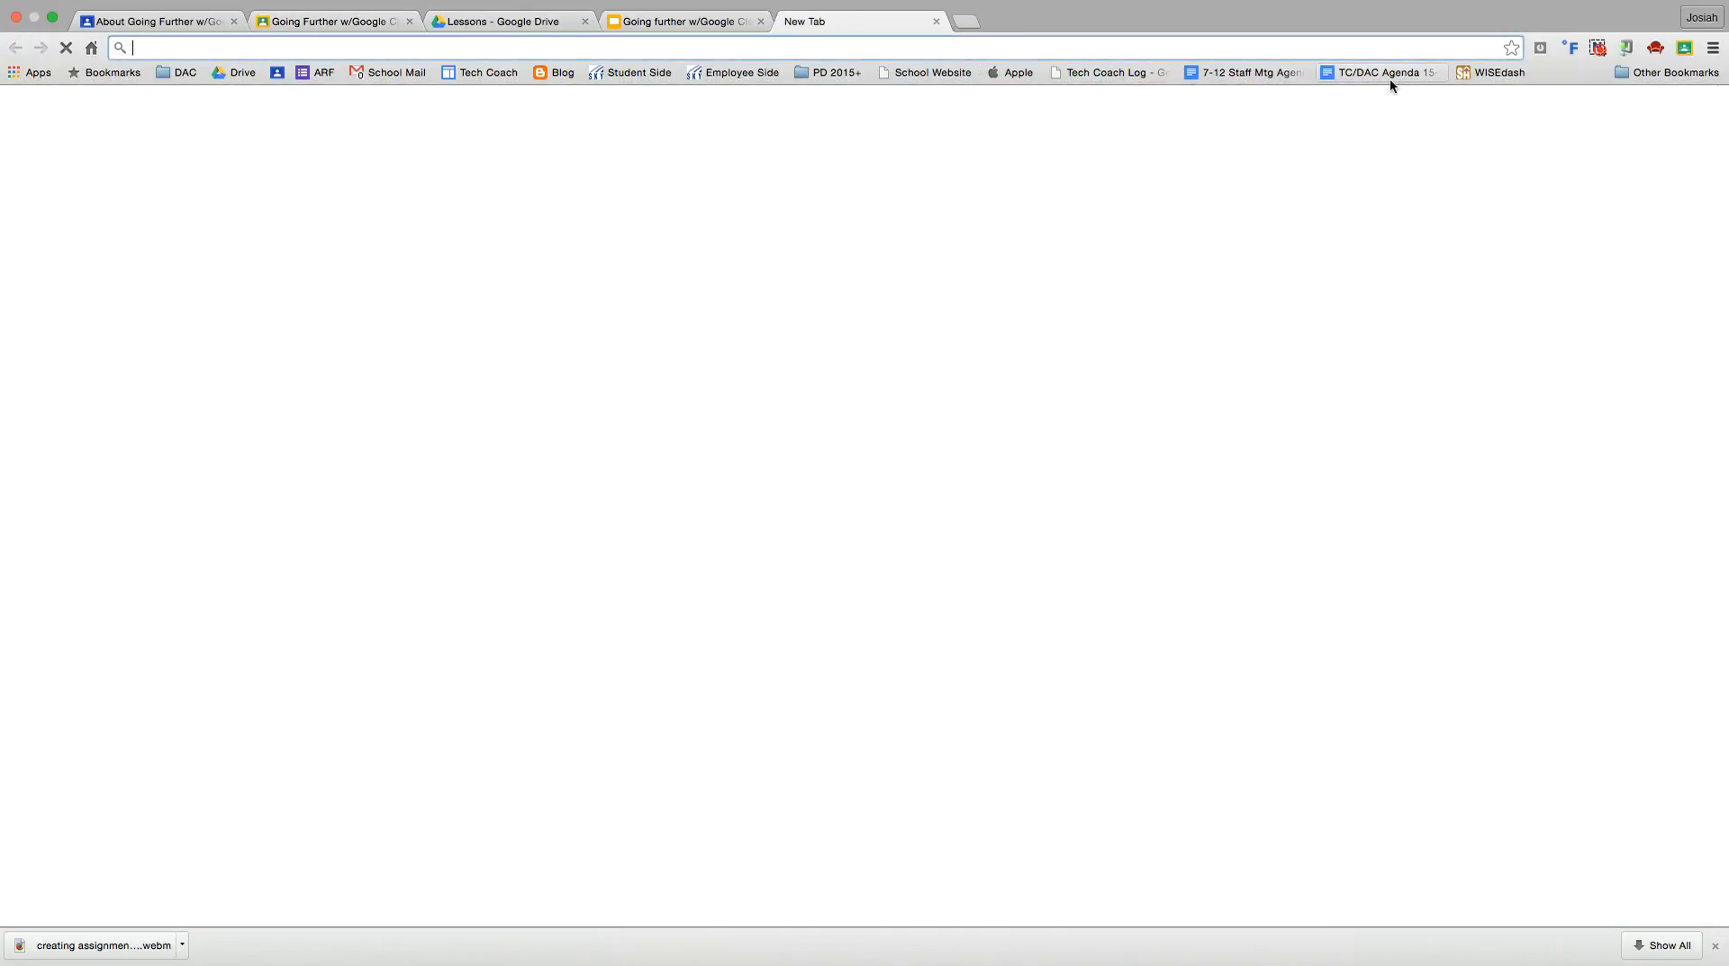
click(1007, 74)
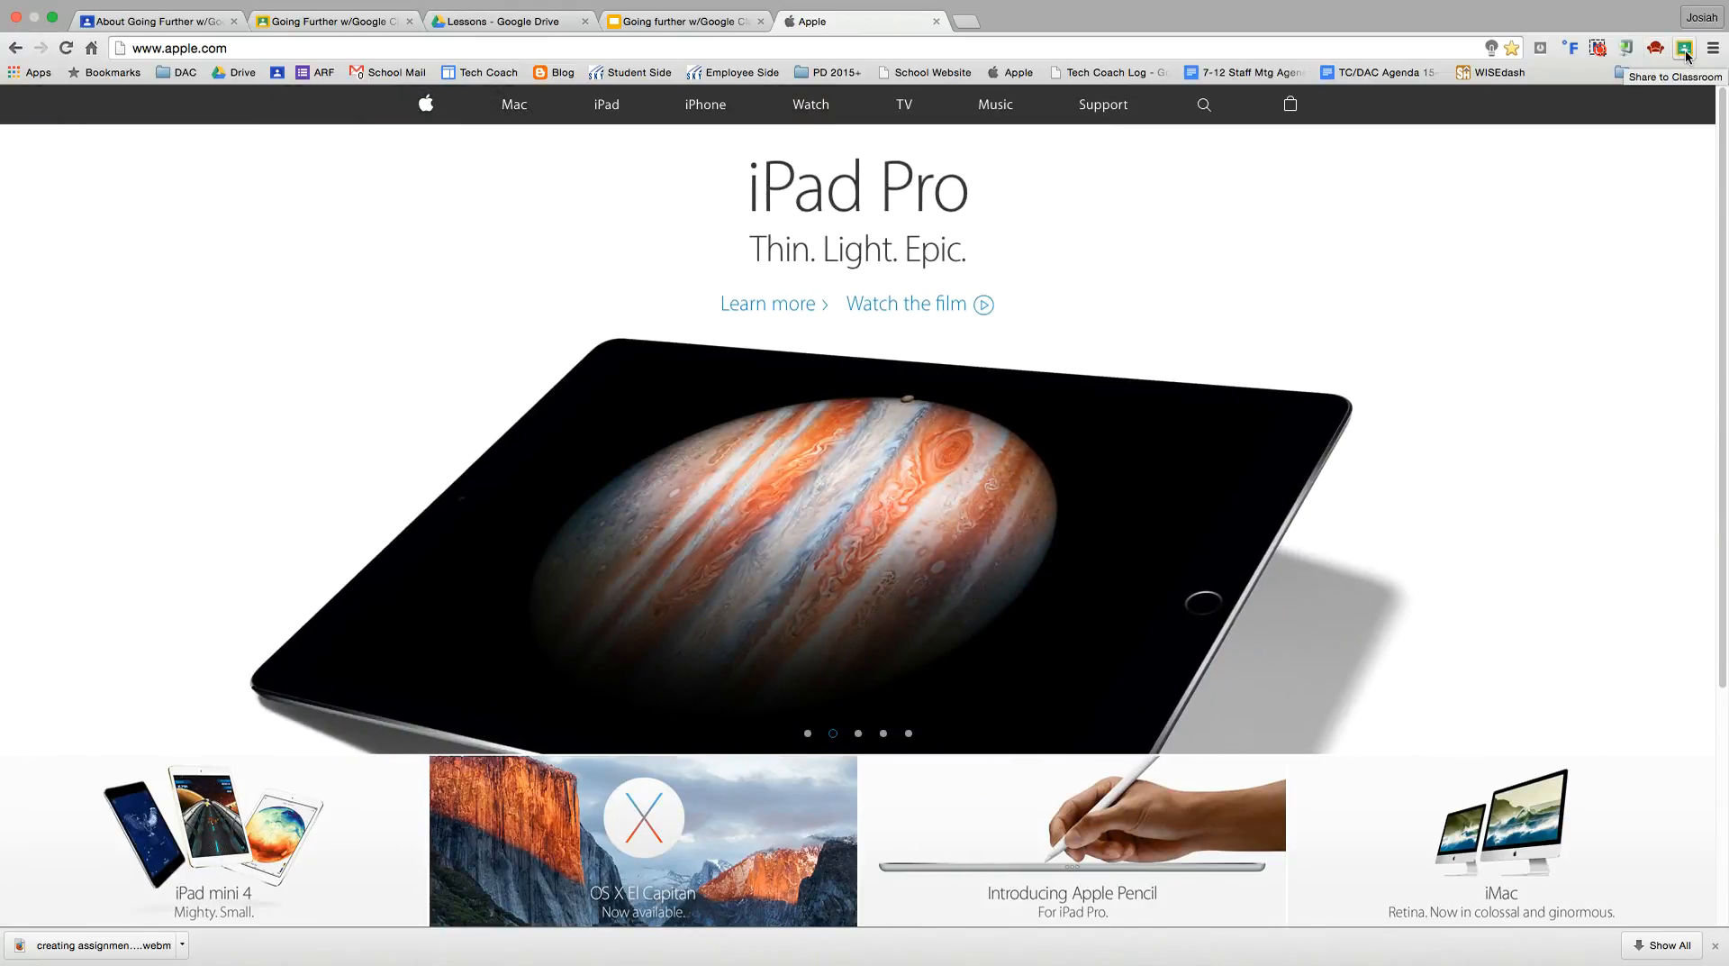
click(1685, 50)
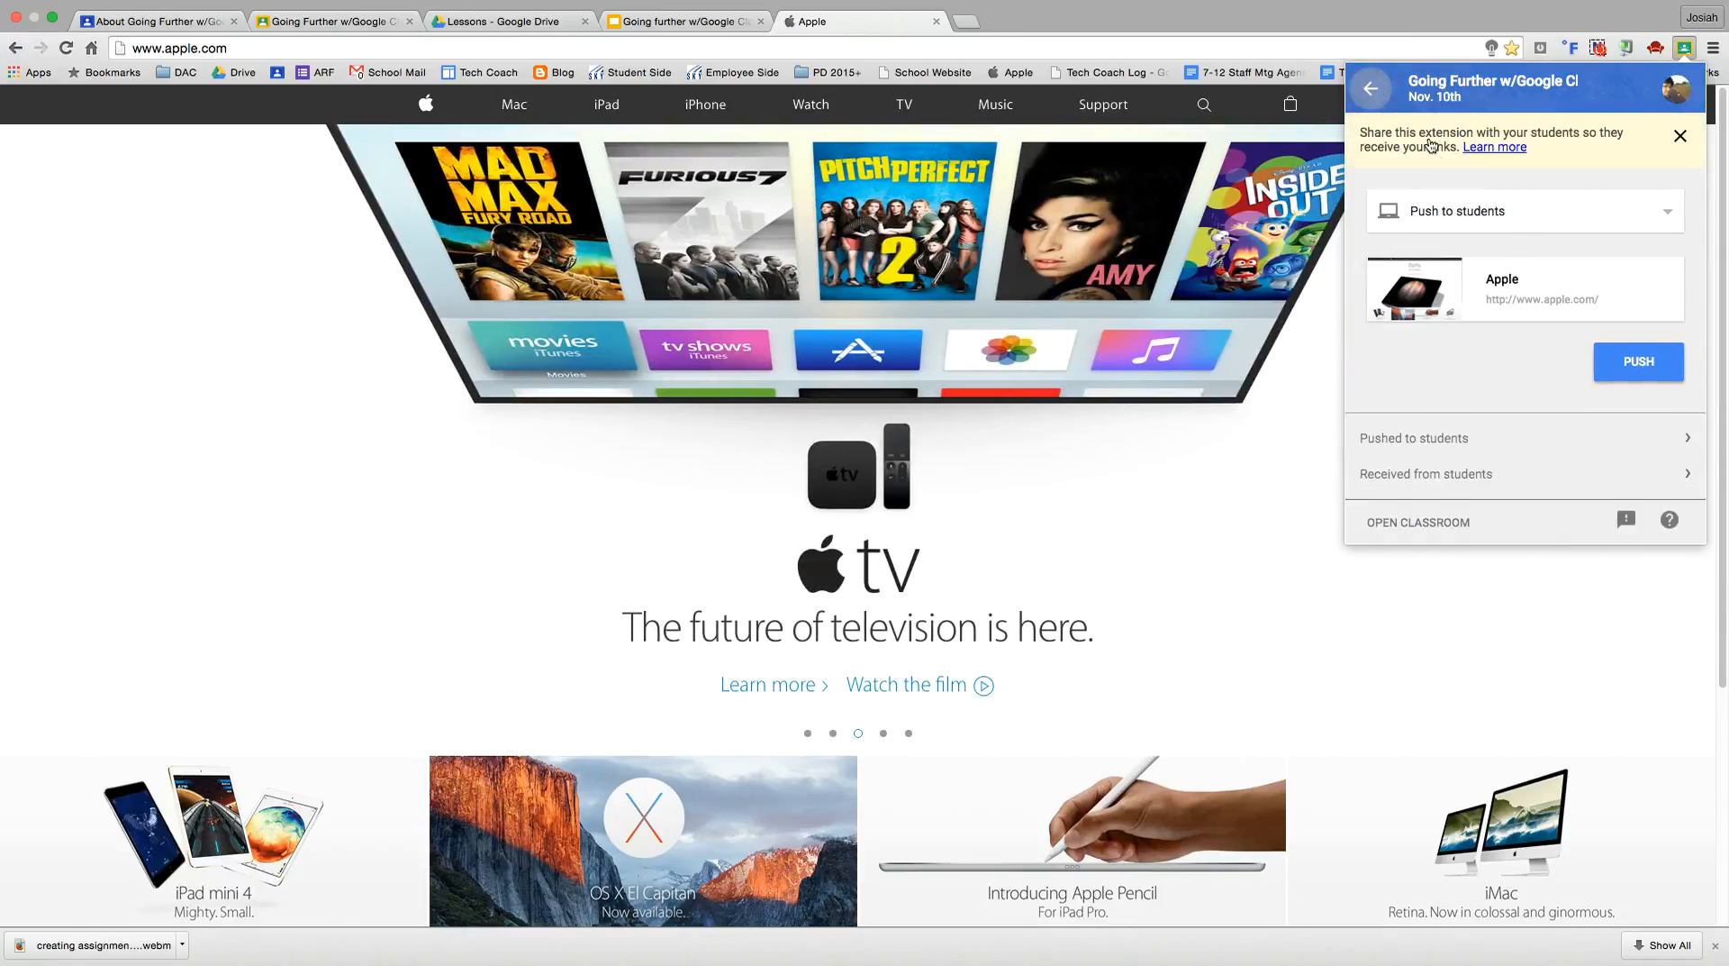
click(1370, 88)
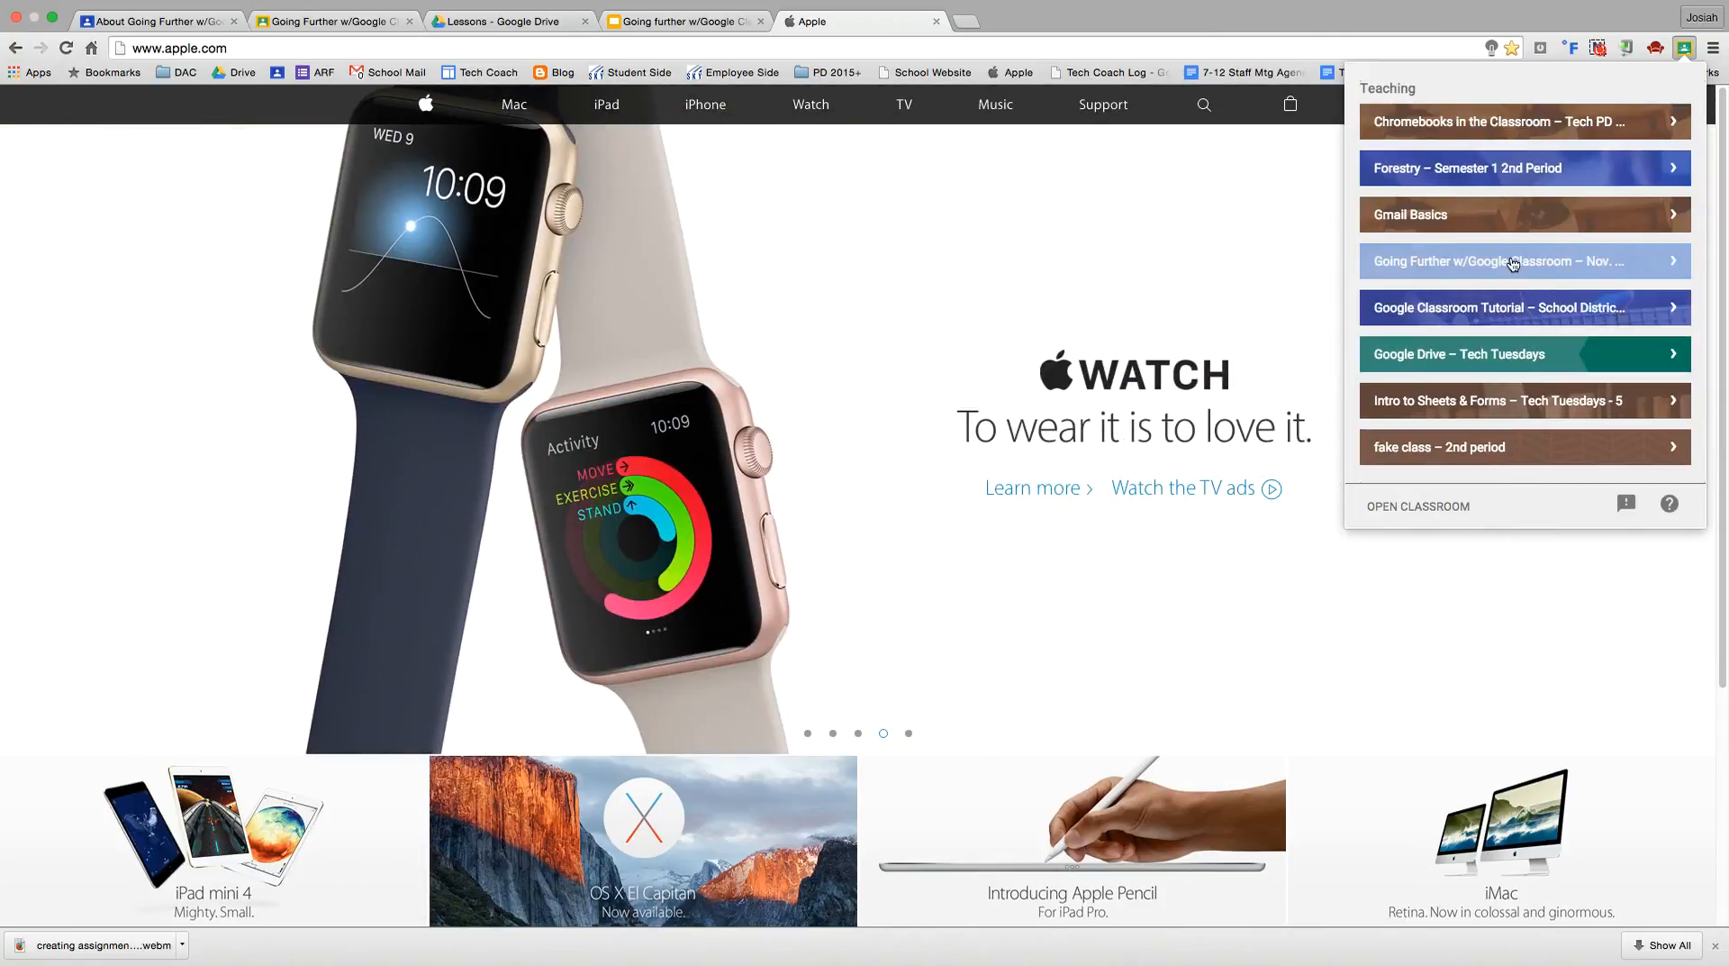
click(1513, 263)
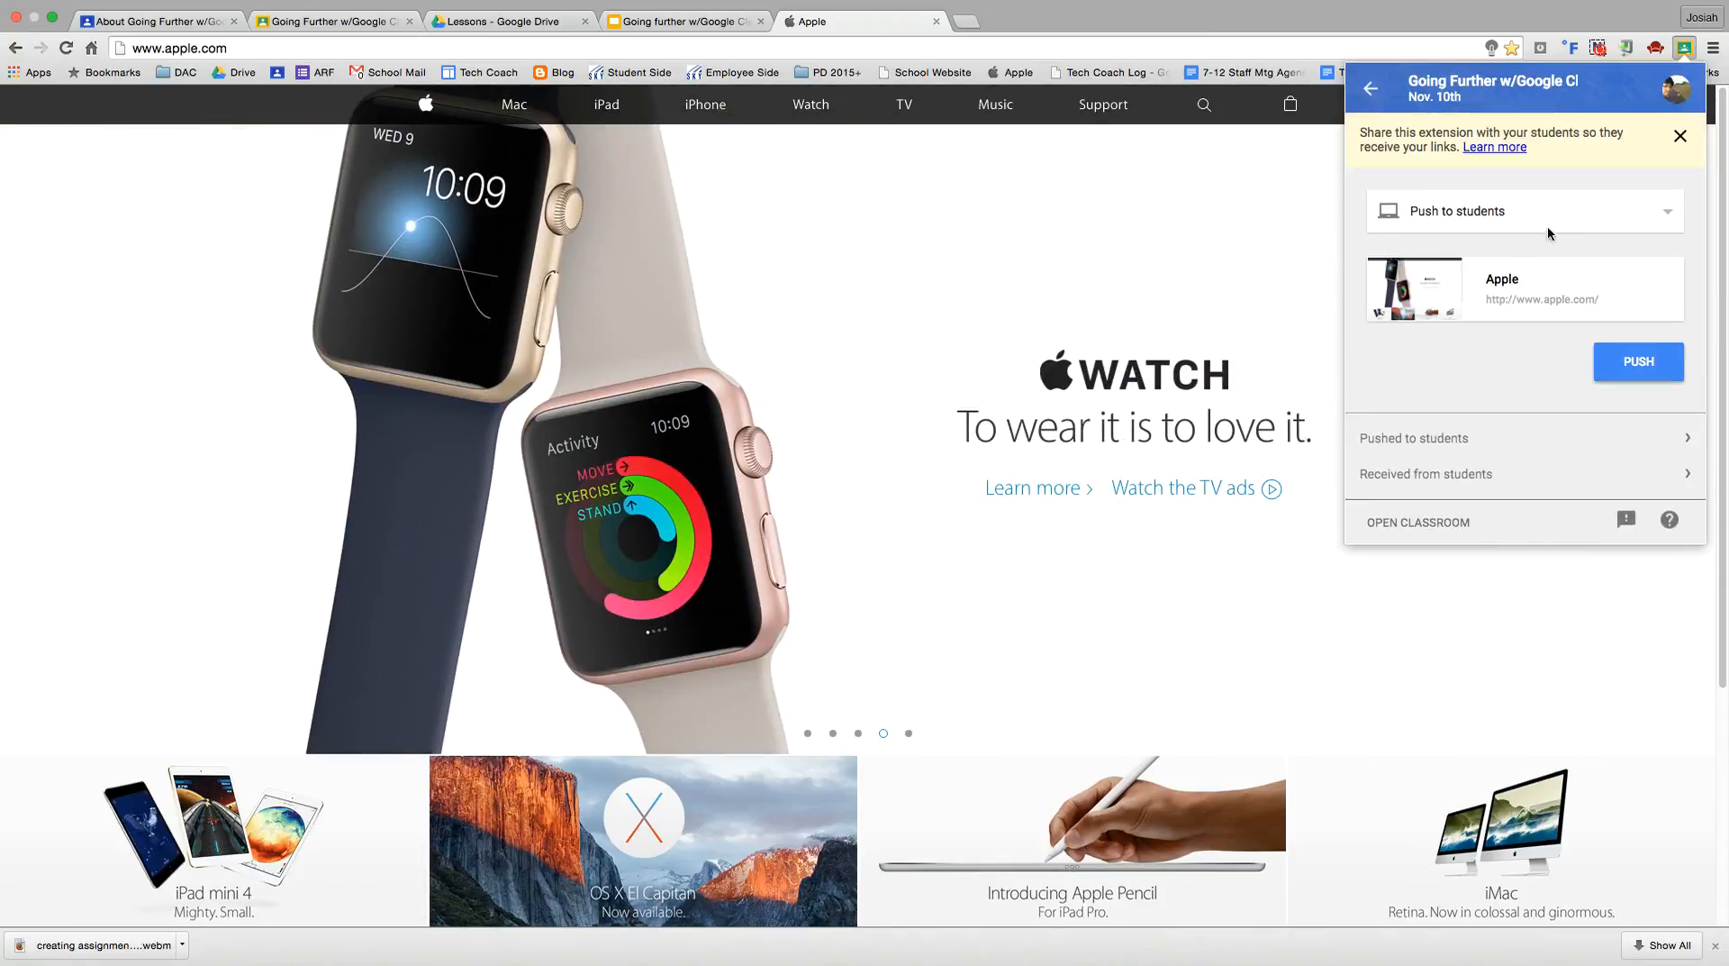
Step: Review the extension's sharing actions, keep "Push to students" selected, and dismiss the notice and the extension without pushing the page
click(1533, 221)
click(1525, 224)
click(1508, 223)
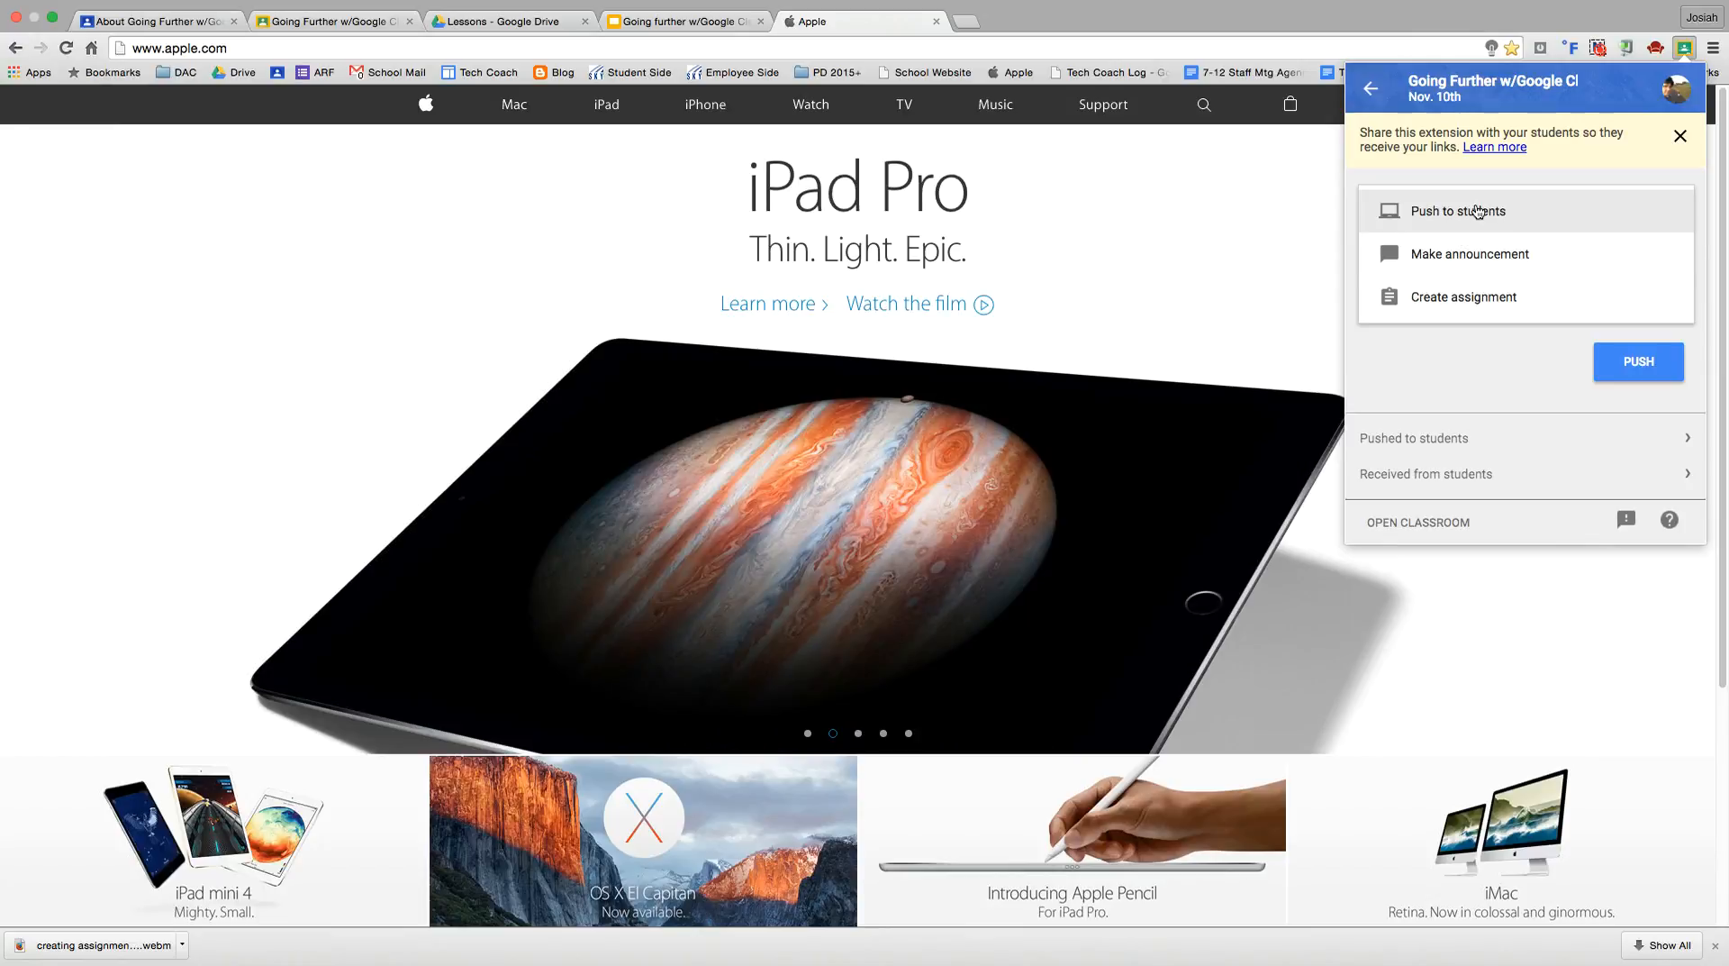
click(1478, 210)
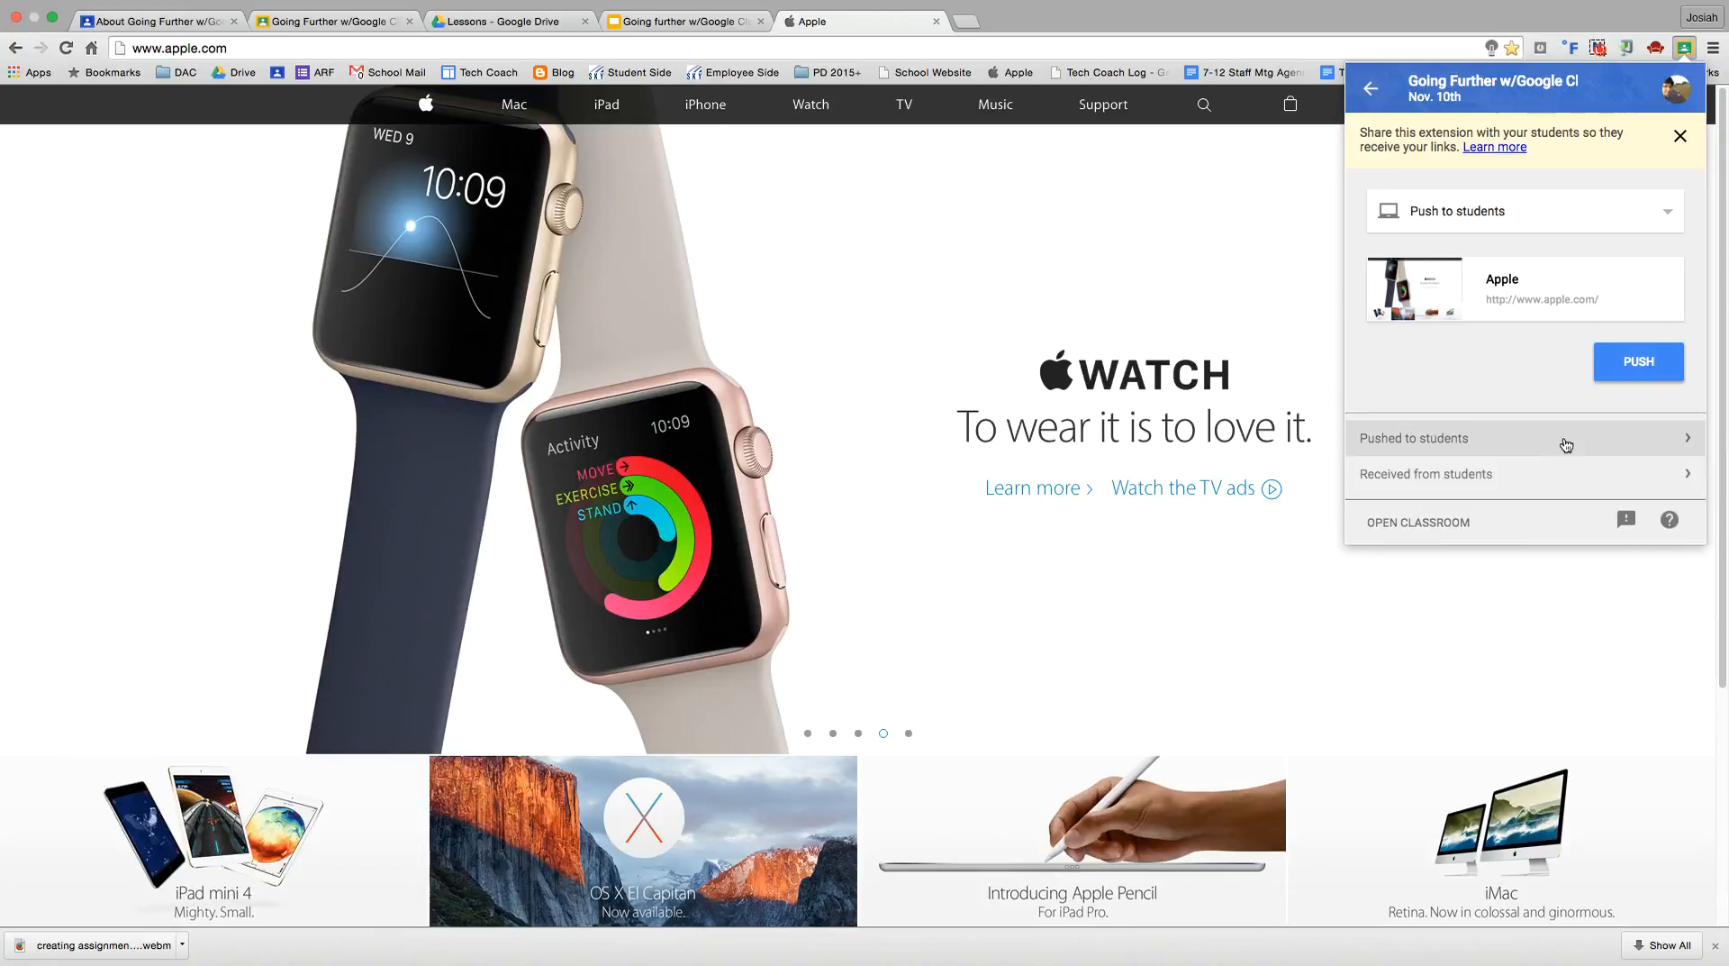
click(1680, 140)
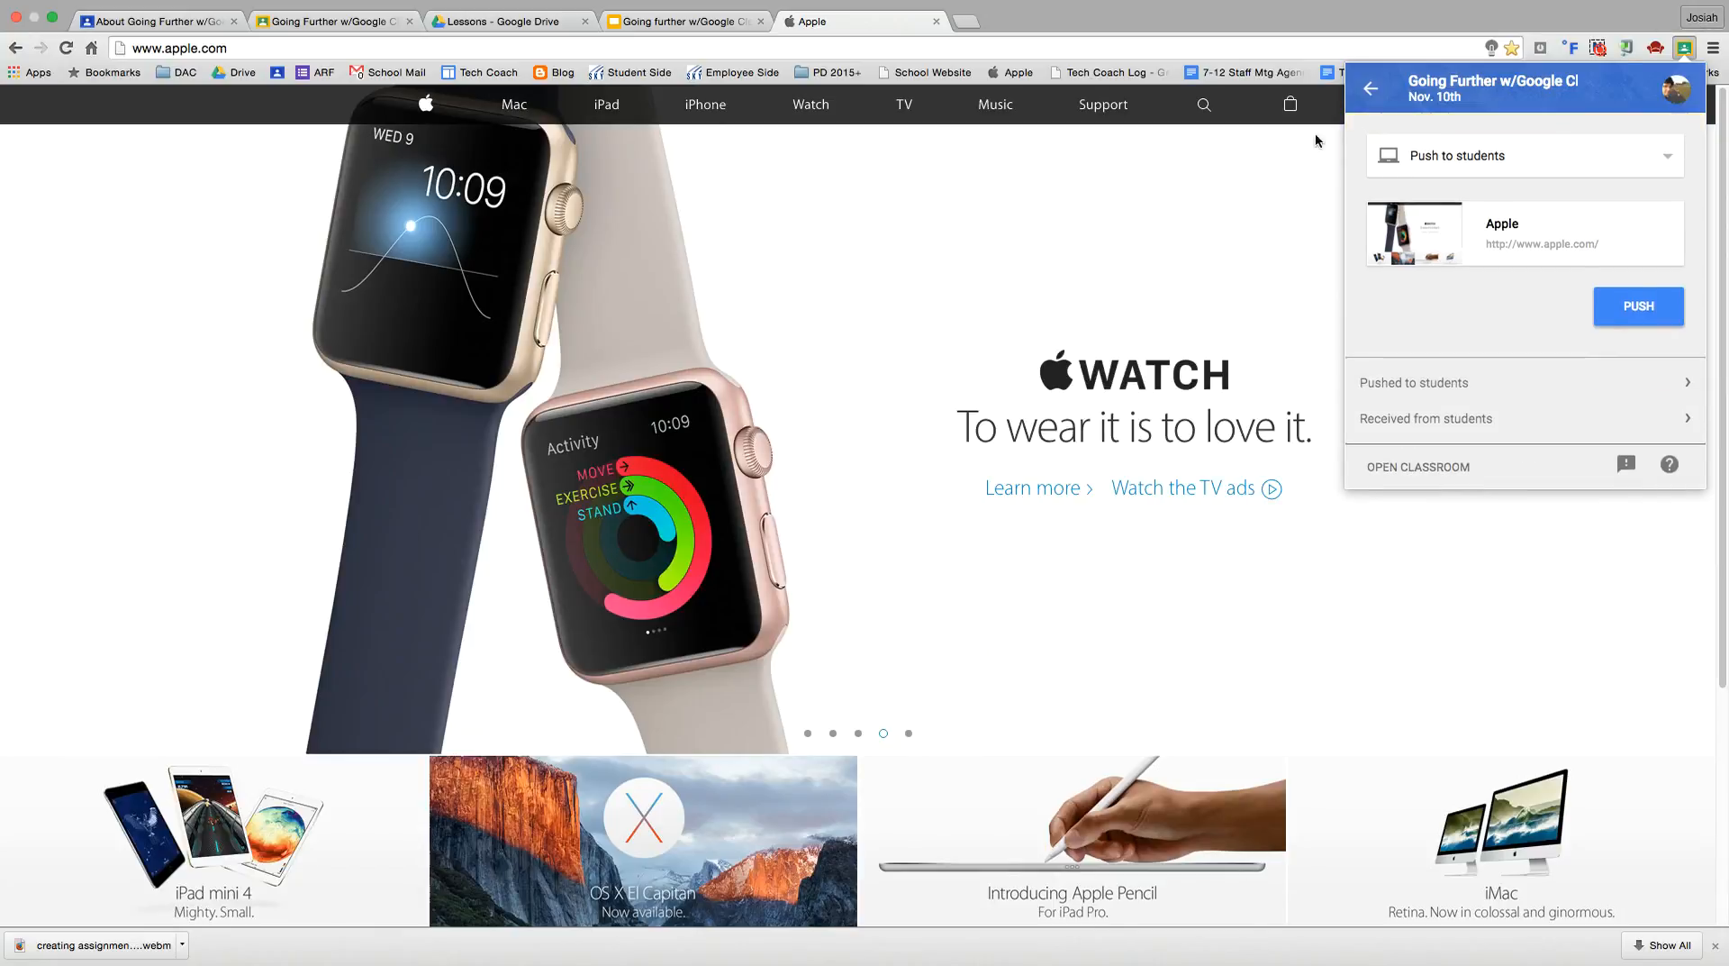
click(1287, 185)
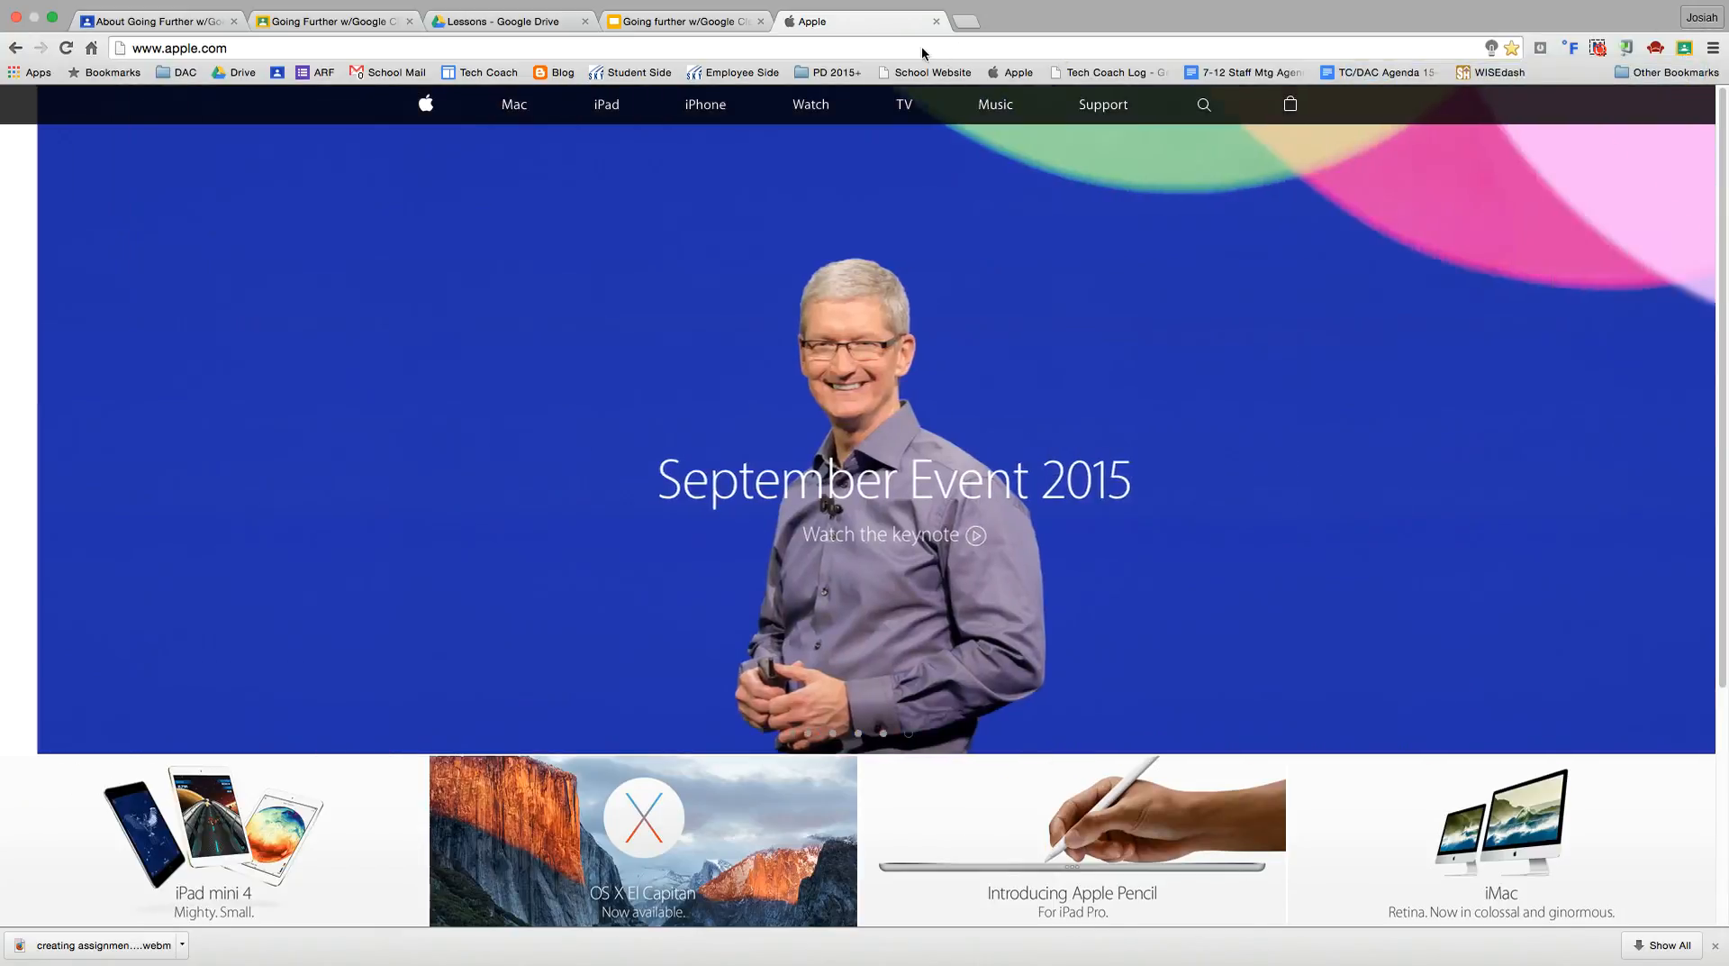
Step: Search the web for "chrome web store" and open the Chrome Web Store
click(921, 47)
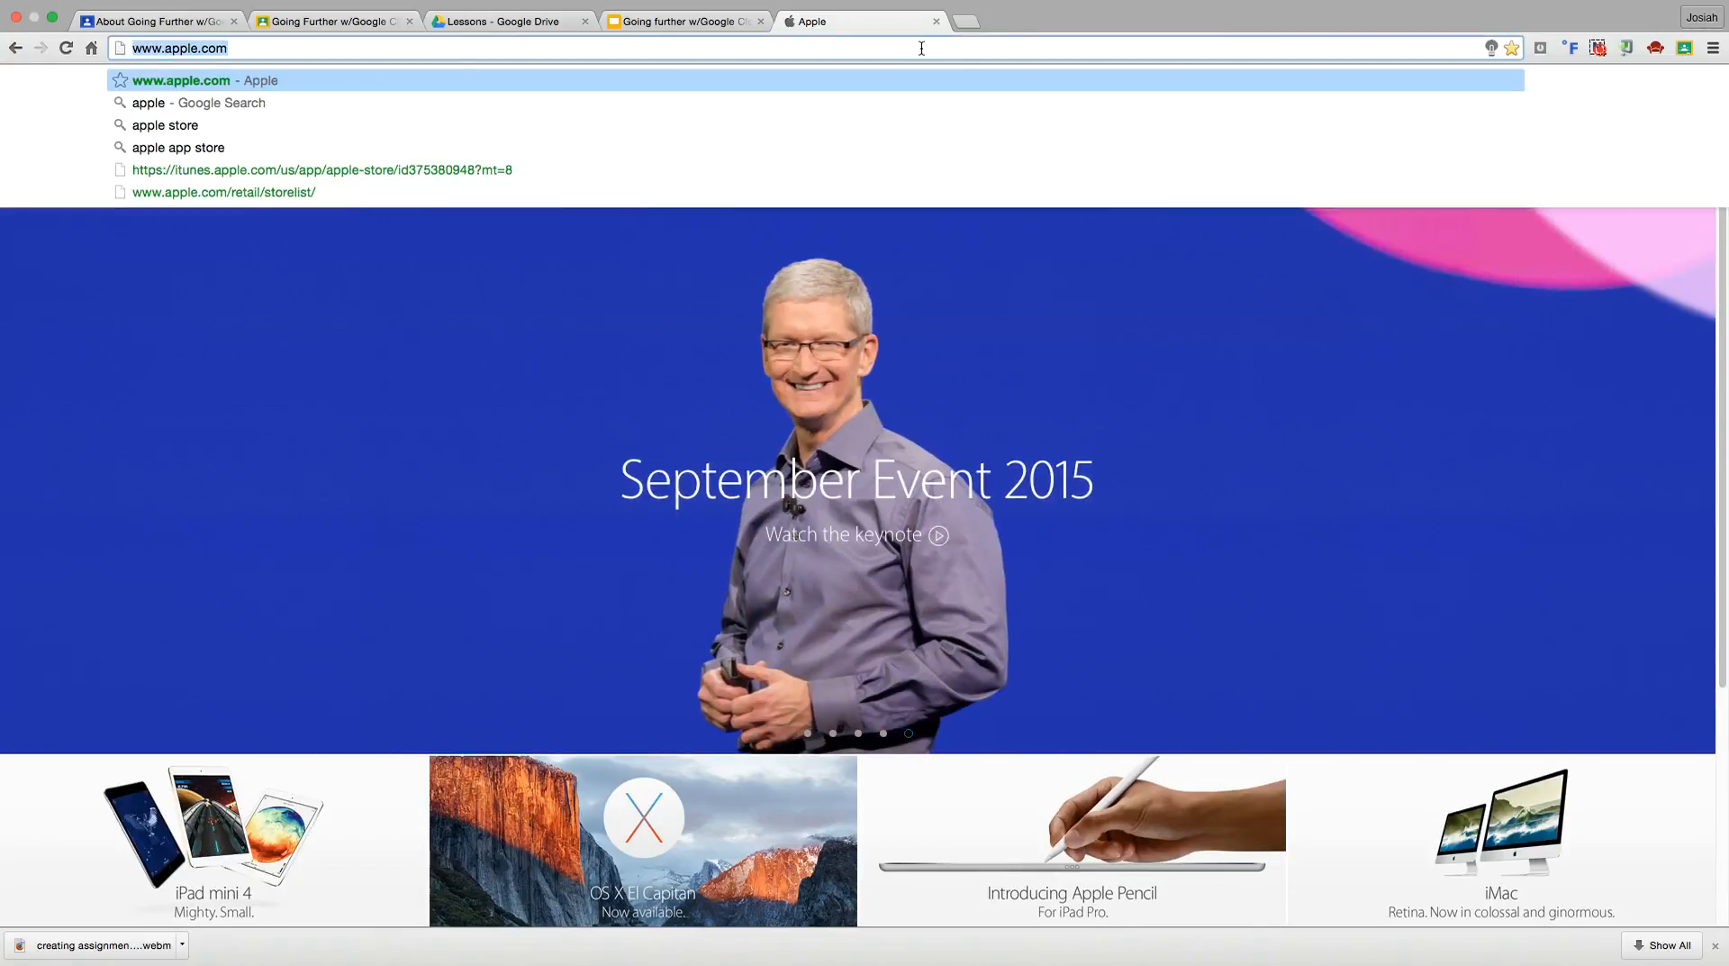
text(chrome web)
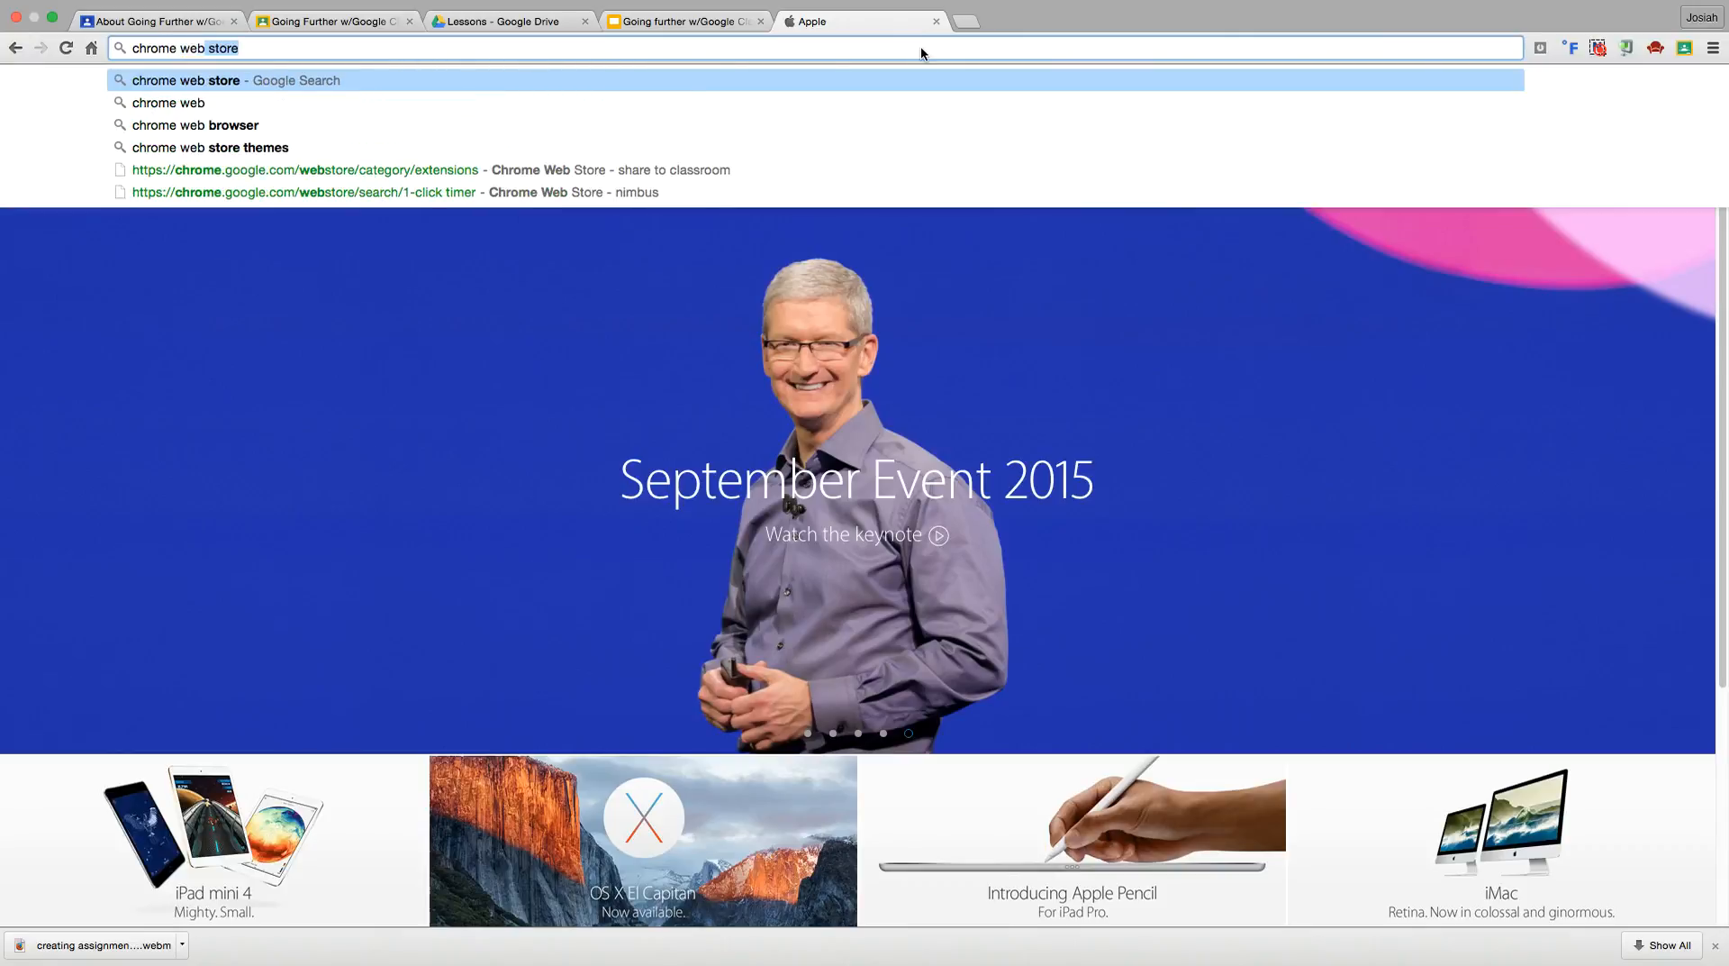
key(Return)
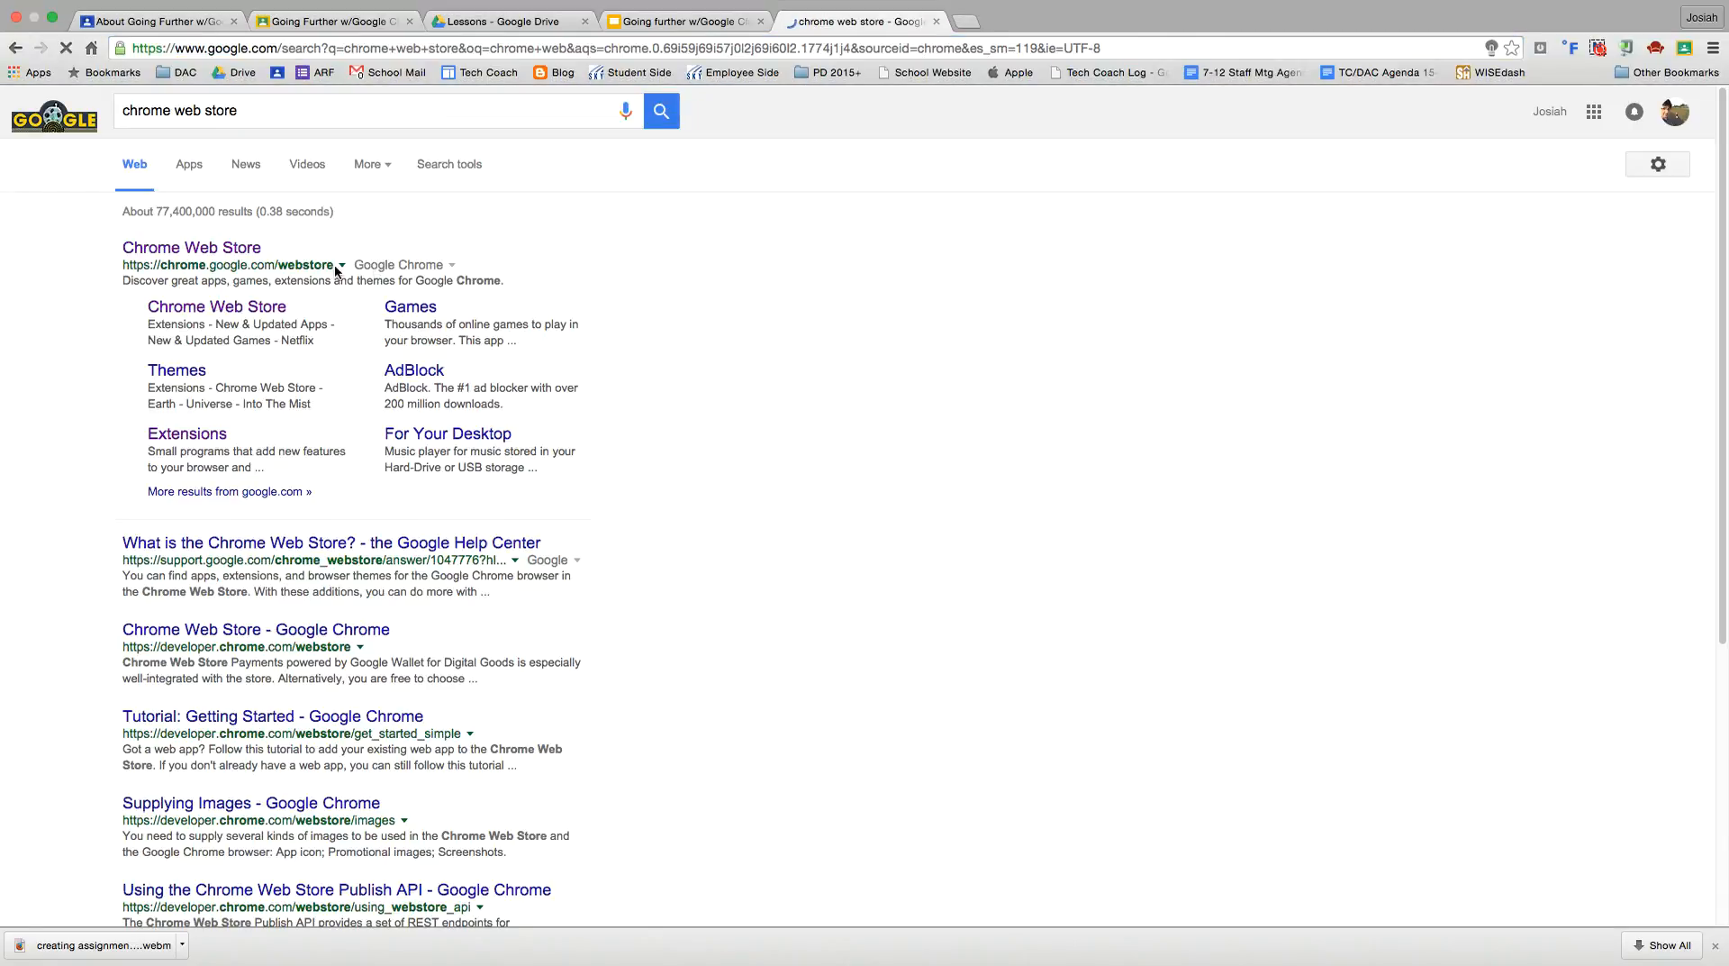
click(232, 248)
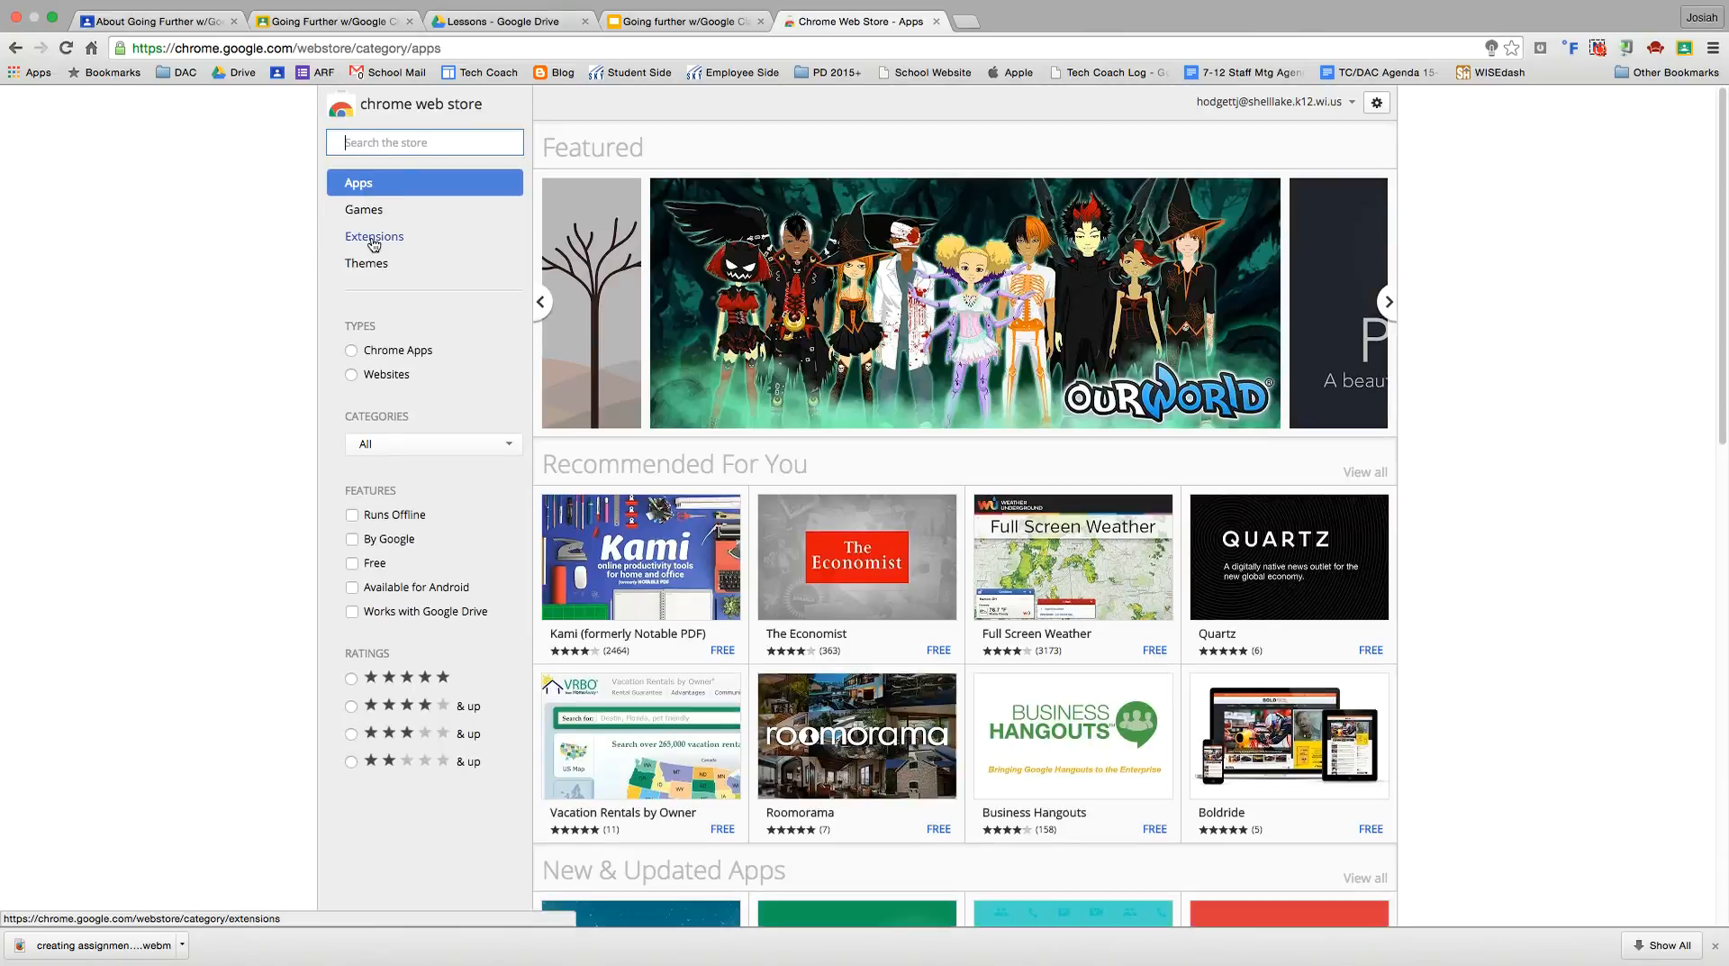
Step: Search the Chrome Web Store for "share to classroom", starting from its extensions, and return to the "Going further w/Google Classroom" presentation
click(407, 240)
click(402, 141)
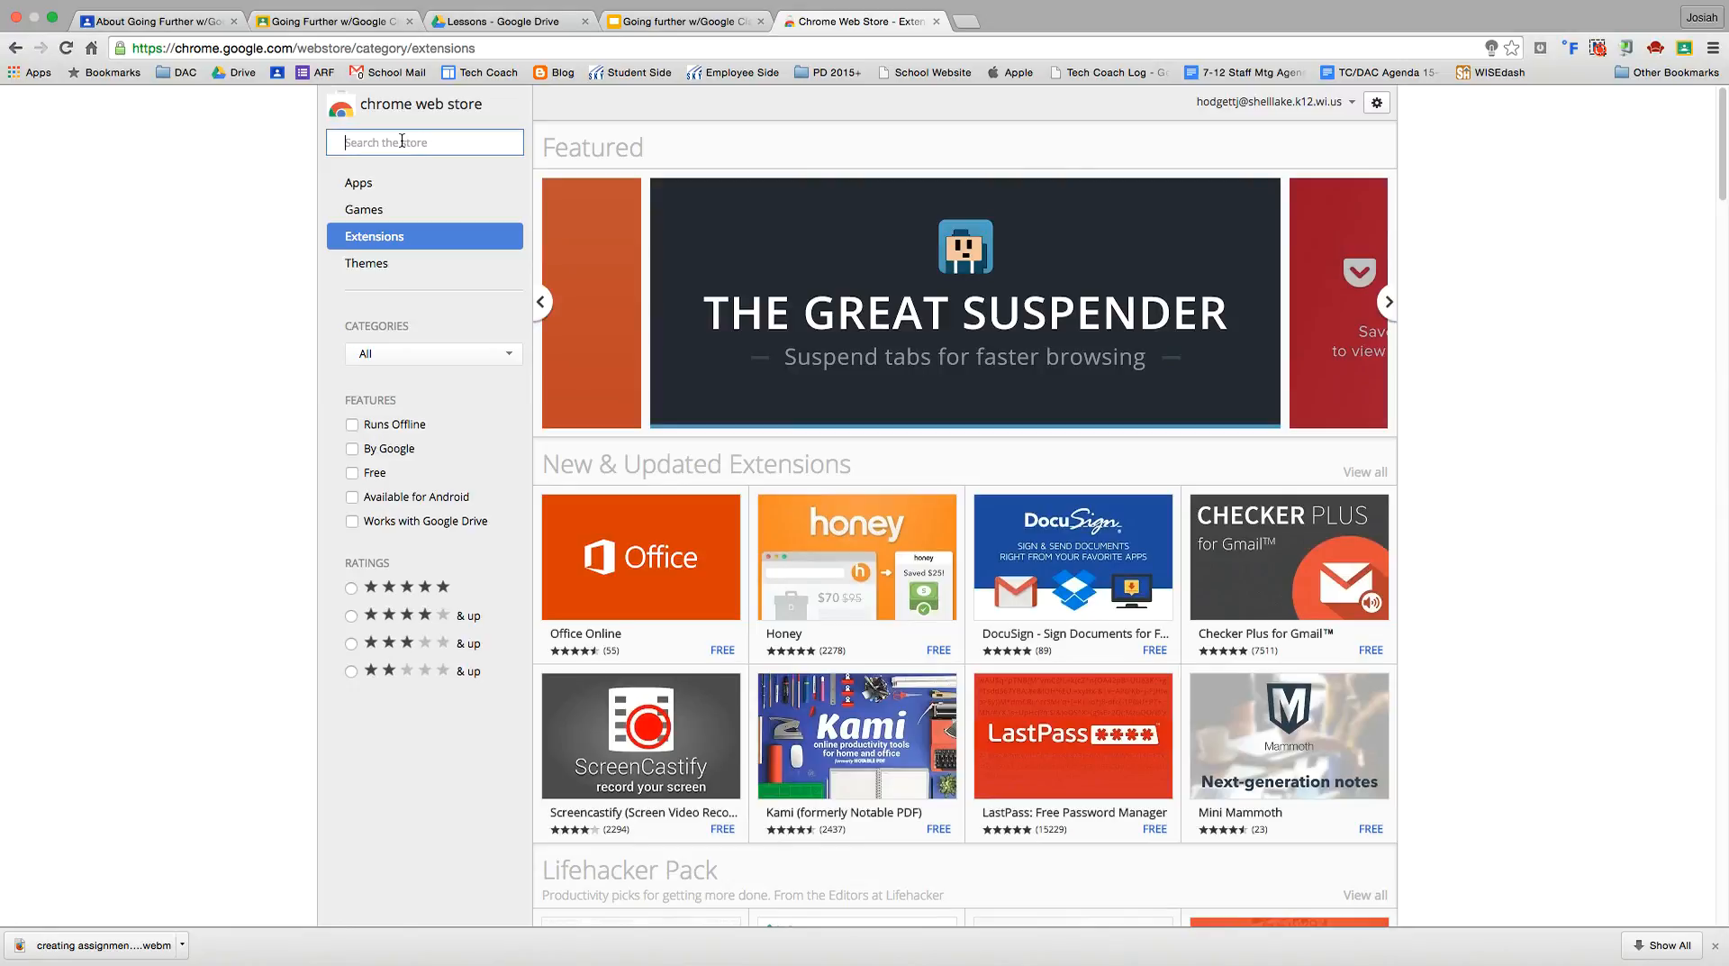
text(share to class)
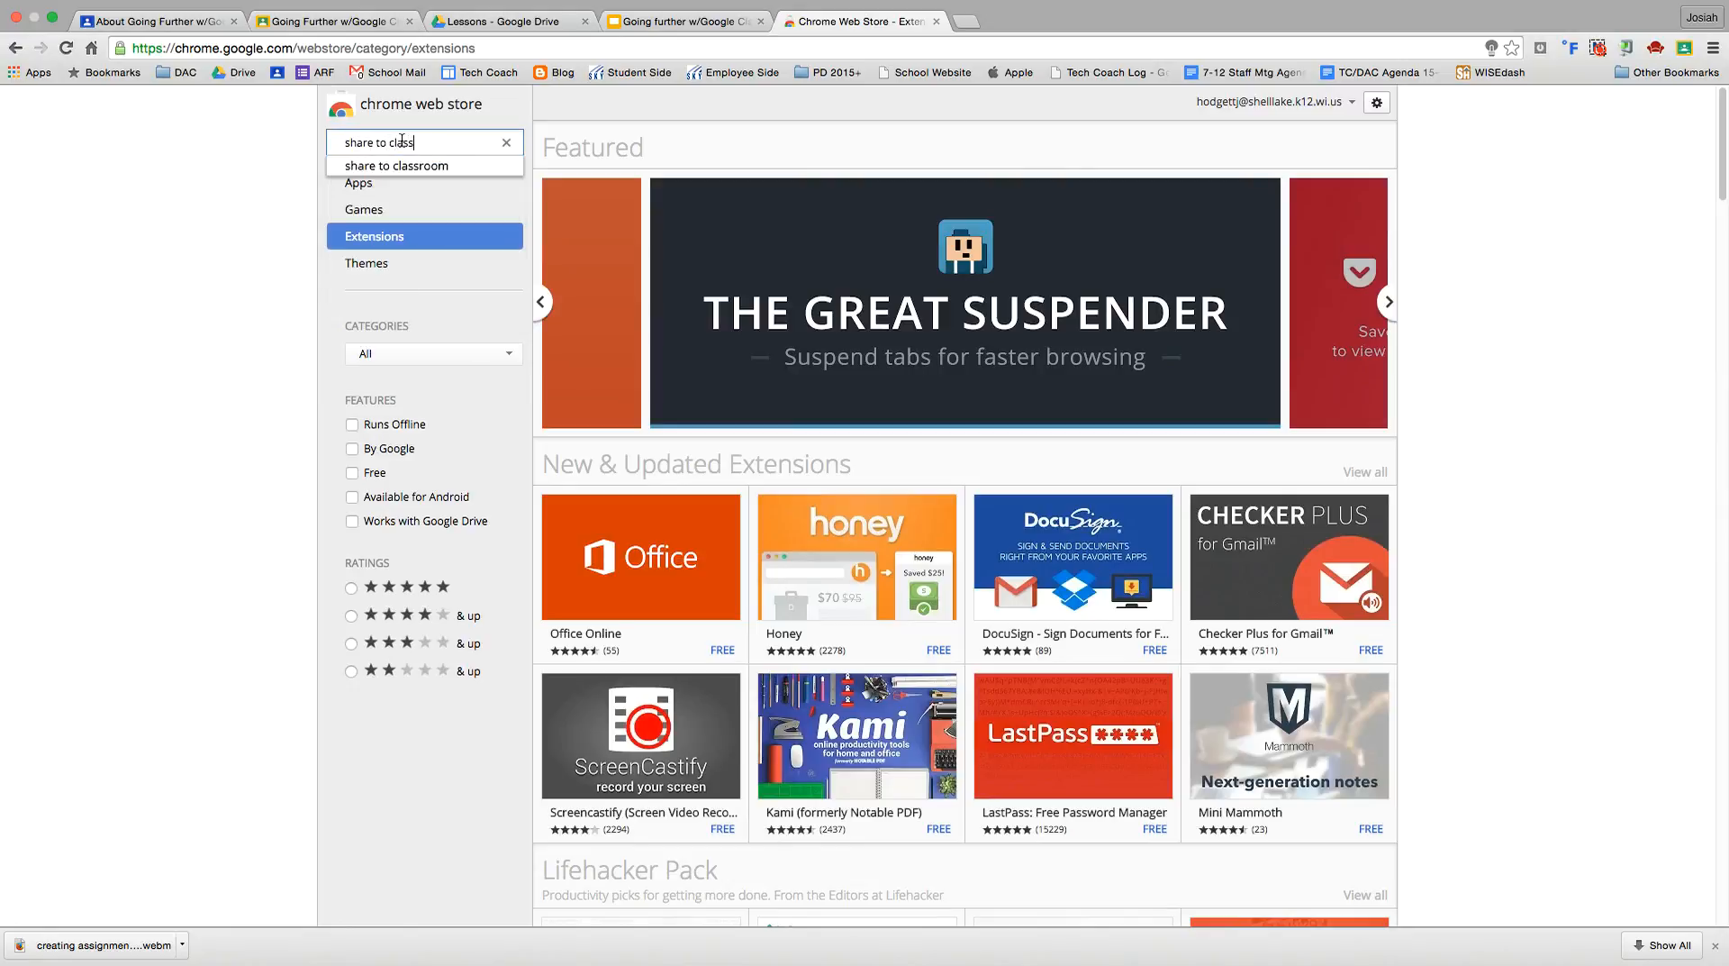
text(room)
key(Return)
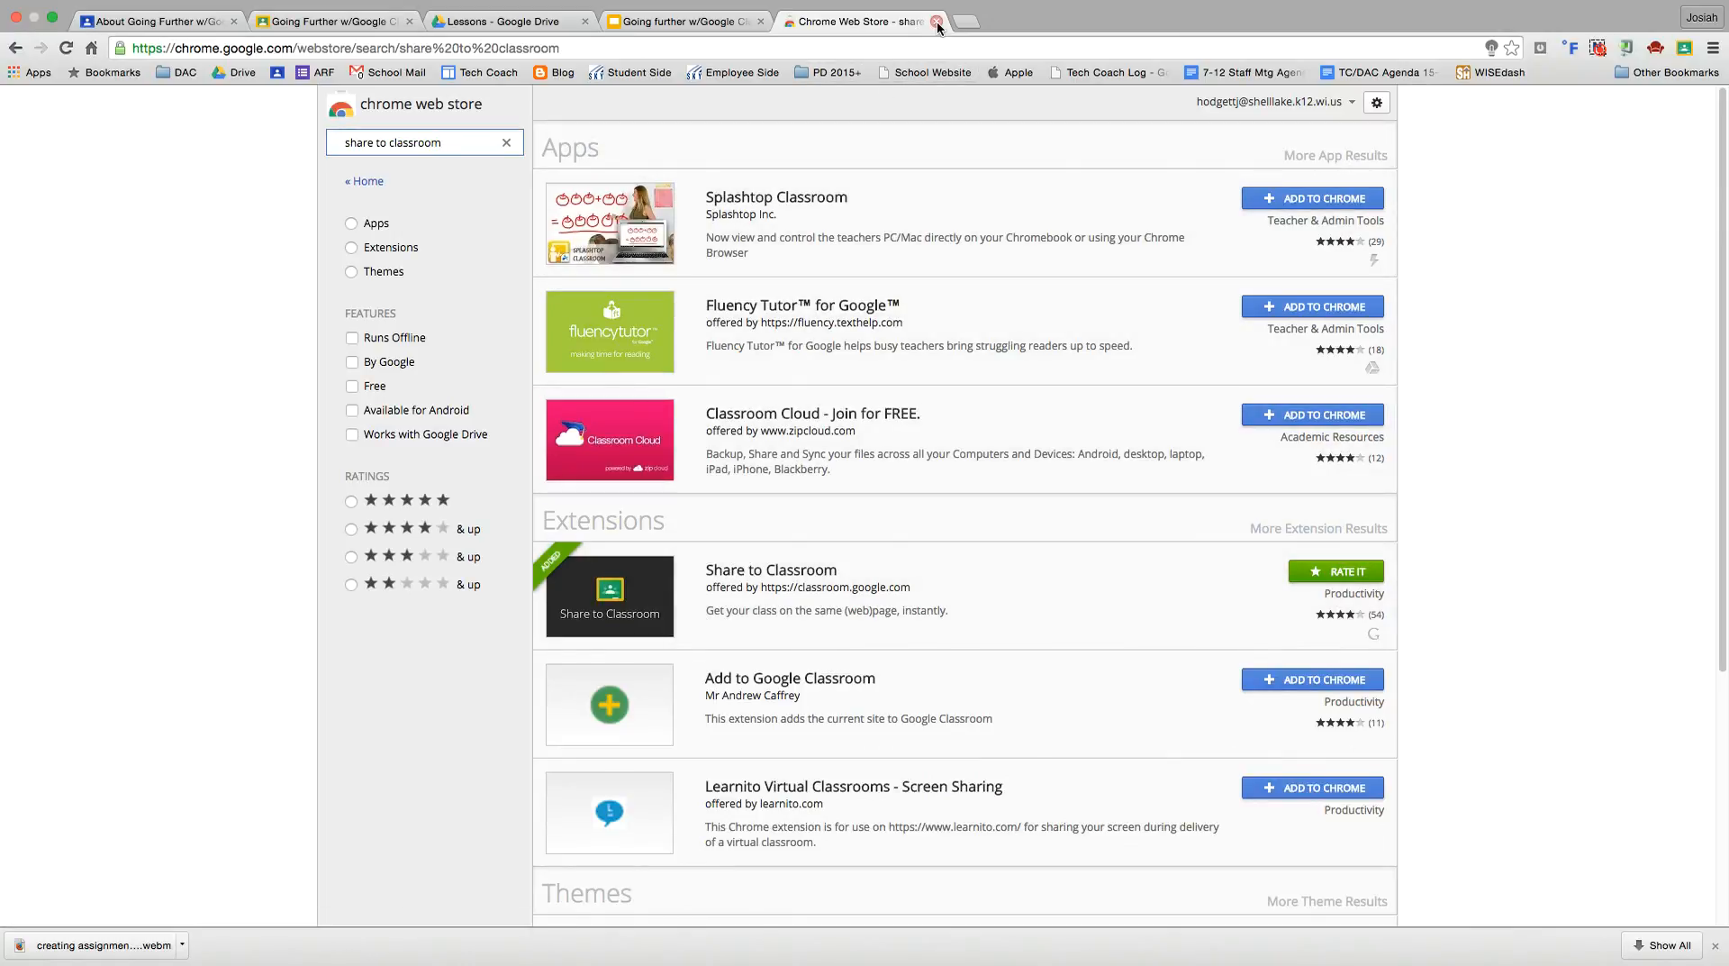
click(685, 21)
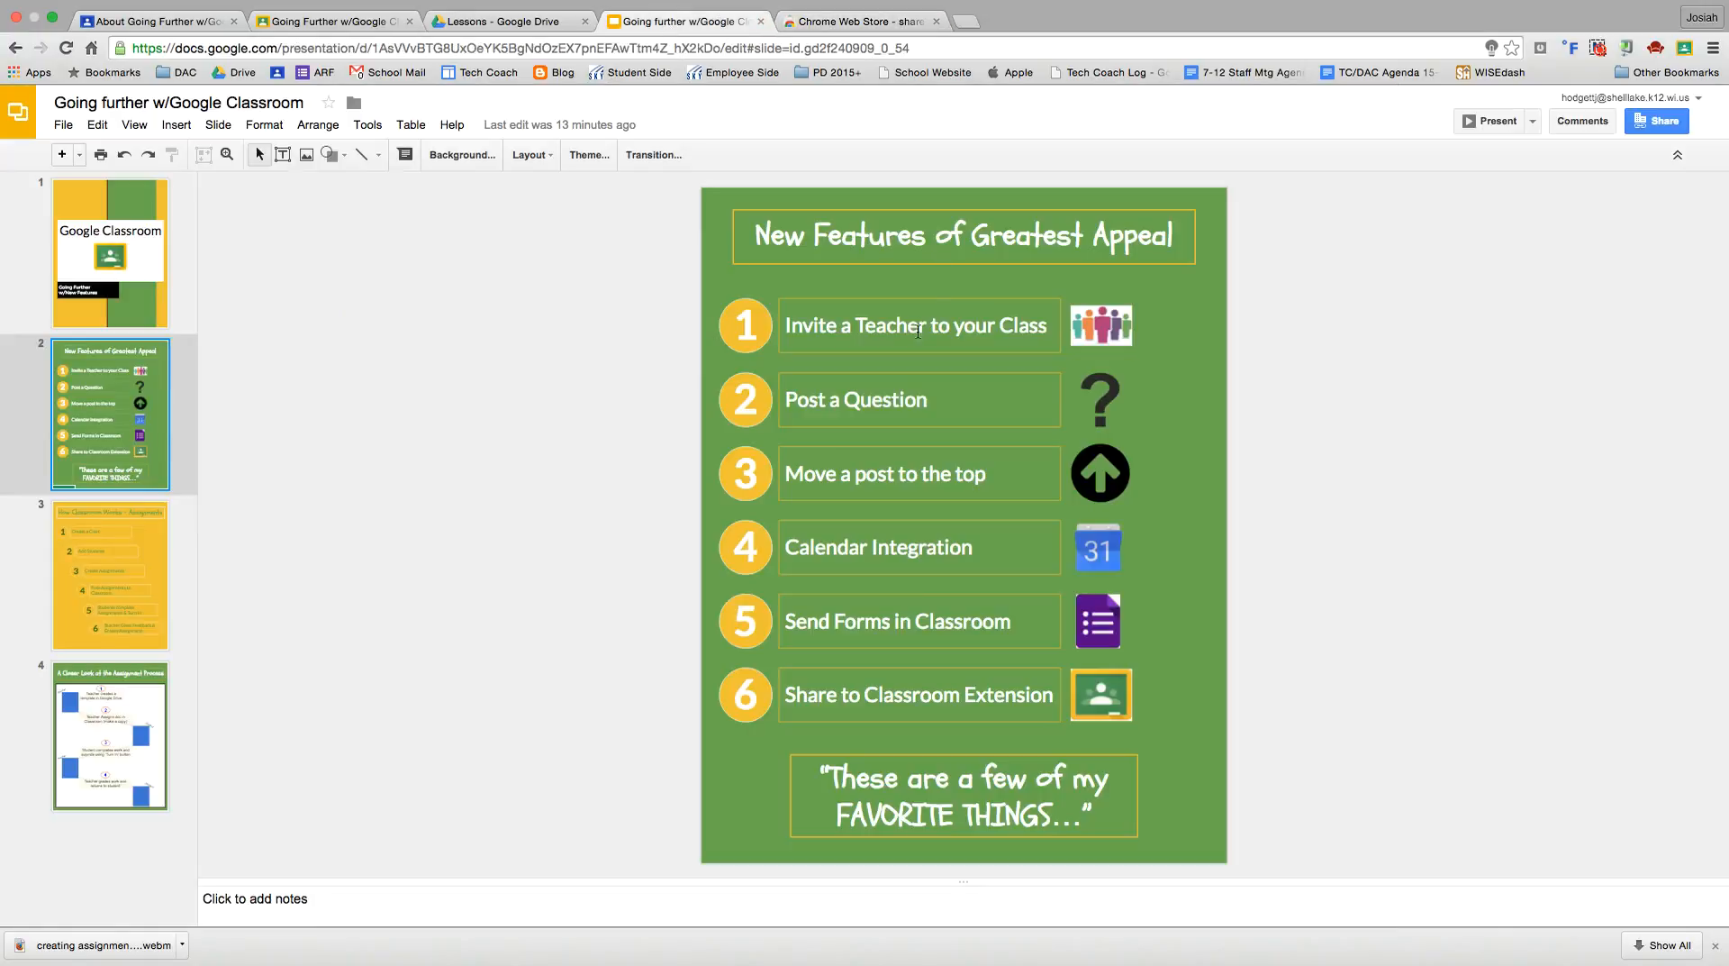